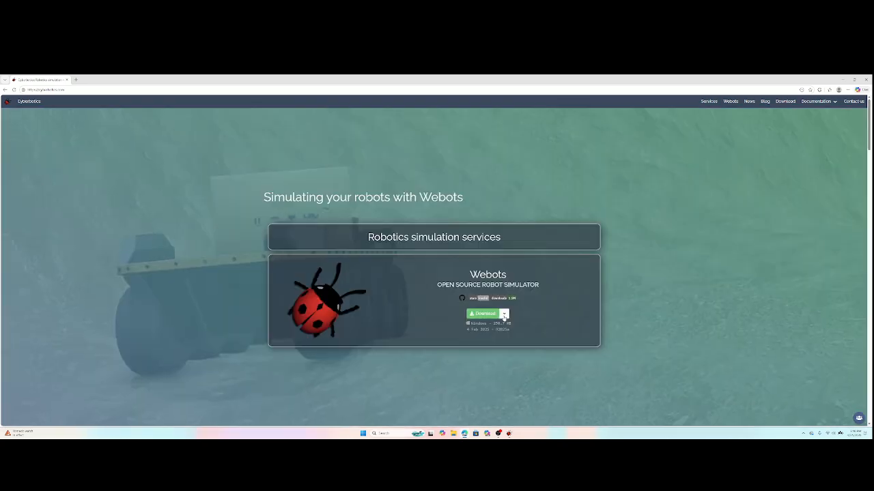
# Step: Check the Webots download options for the different operating systems, and open the Webots User Guide in the documentation
pyautogui.click(504, 314)
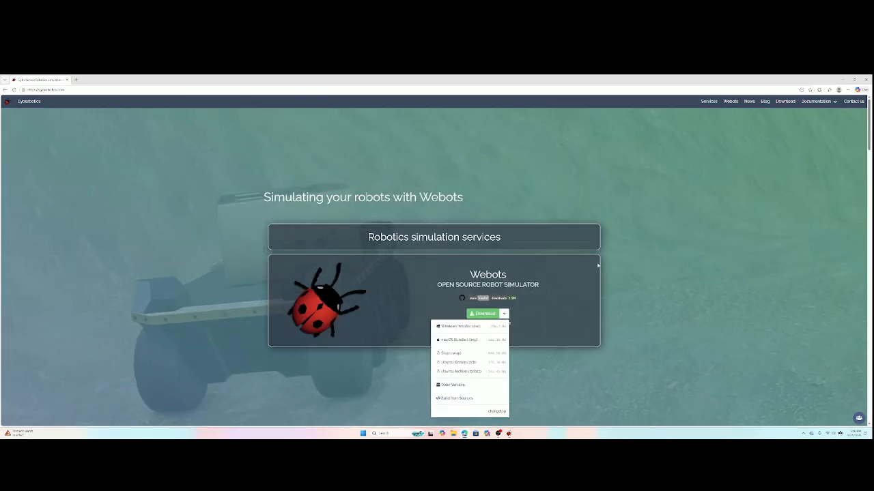
pyautogui.click(700, 268)
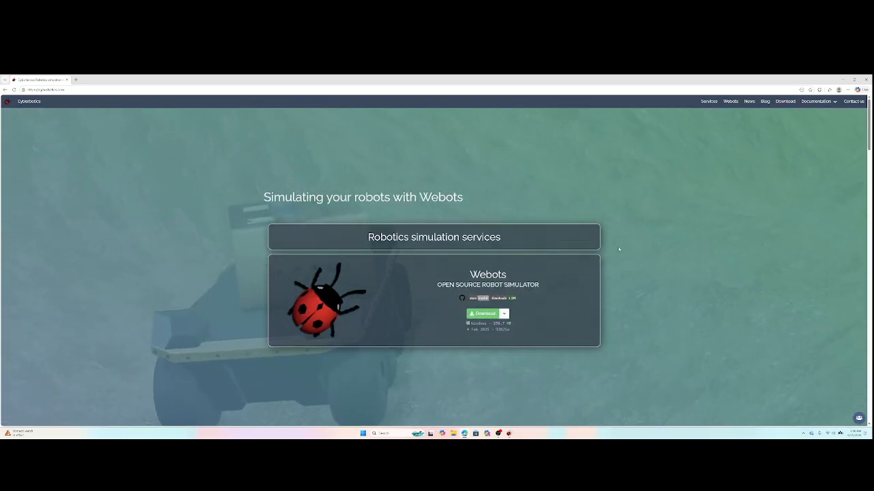
pyautogui.moveTo(829, 101)
pyautogui.click(817, 117)
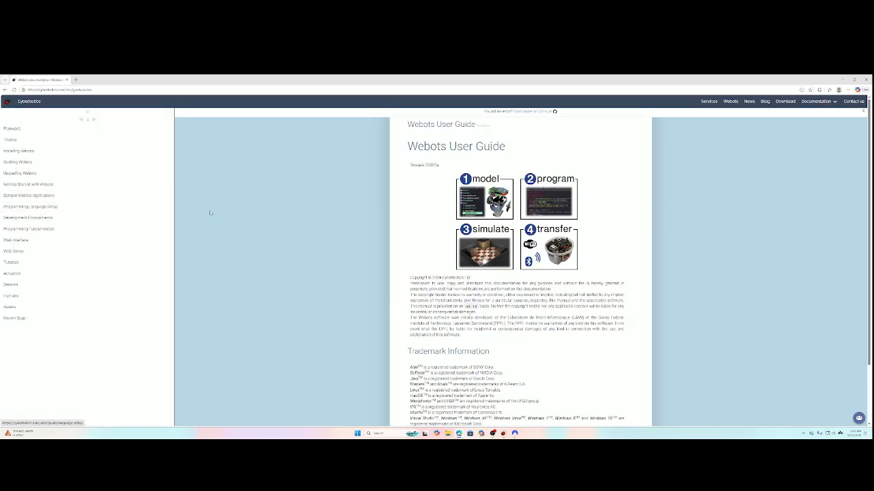
pyautogui.scroll(-1, 422, 264)
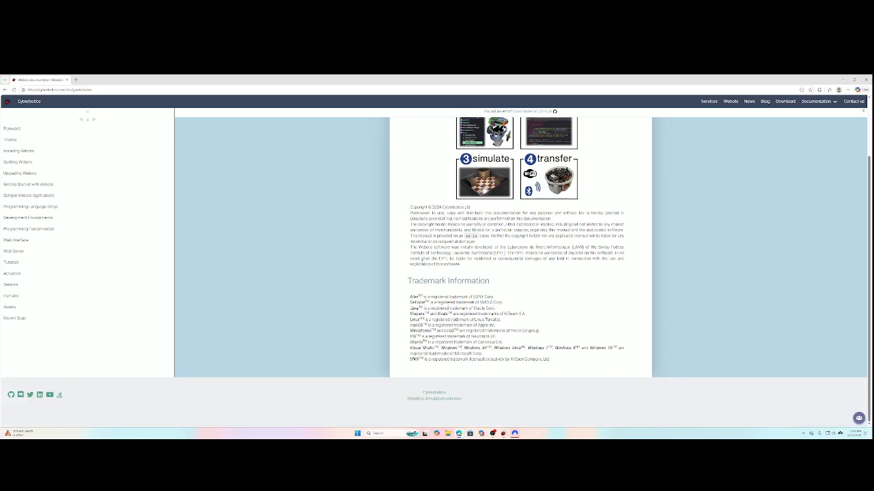
# Step: Browse the Getting Started with Webots chapter, viewing sections such as The 3D Window, The Scene Tree and Citing Webots
pyautogui.click(27, 184)
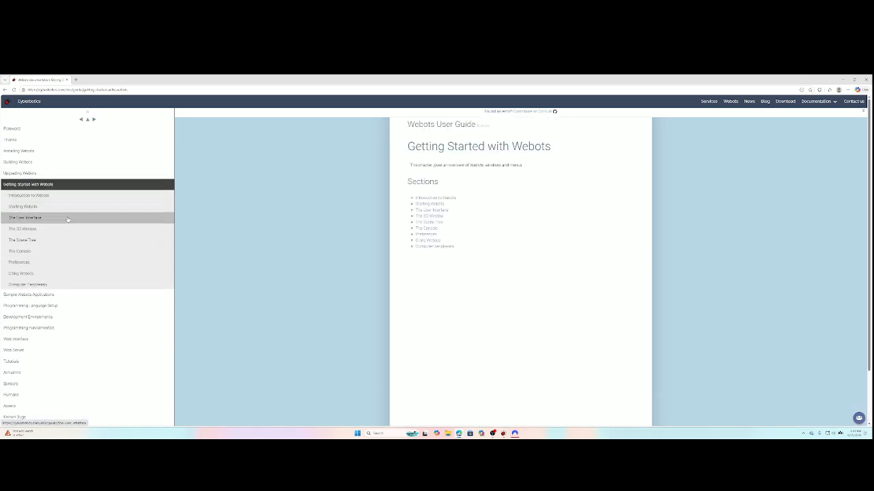
pyautogui.click(43, 195)
pyautogui.click(27, 229)
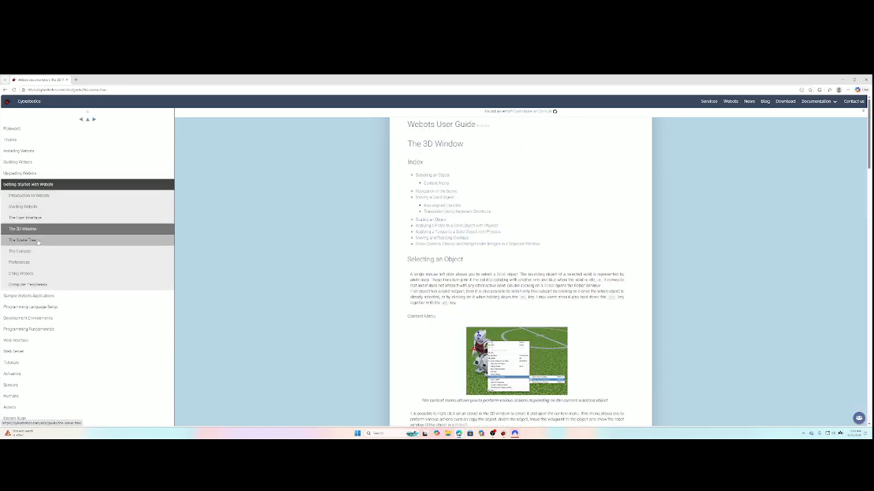
pyautogui.click(39, 240)
pyautogui.scroll(-3, 39, 246)
pyautogui.click(20, 273)
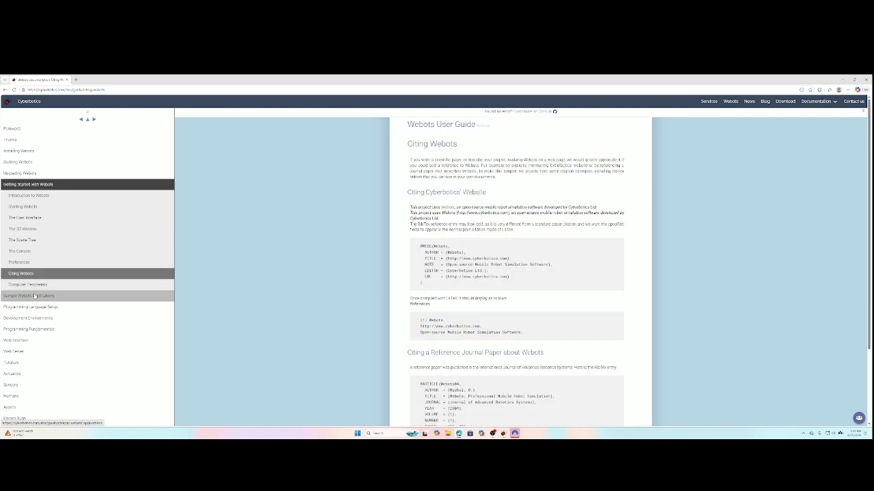
# Step: Look through the Sample Webots Applications, Tutorials and Actuators chapters, reviewing the table of actuator devices
pyautogui.click(34, 297)
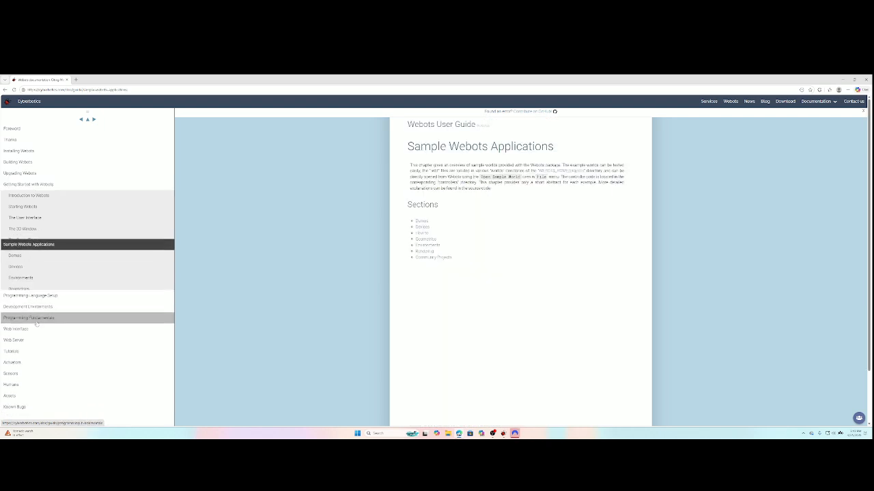
pyautogui.click(27, 342)
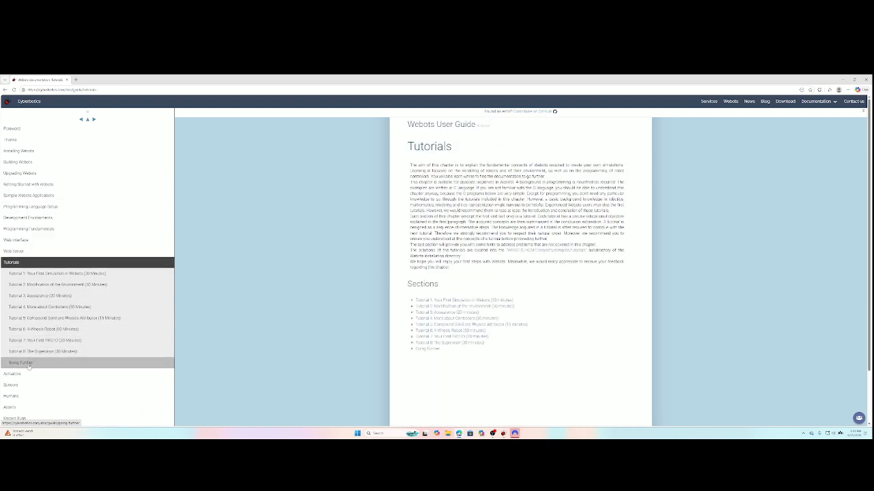
pyautogui.click(30, 361)
pyautogui.scroll(-3, 380, 322)
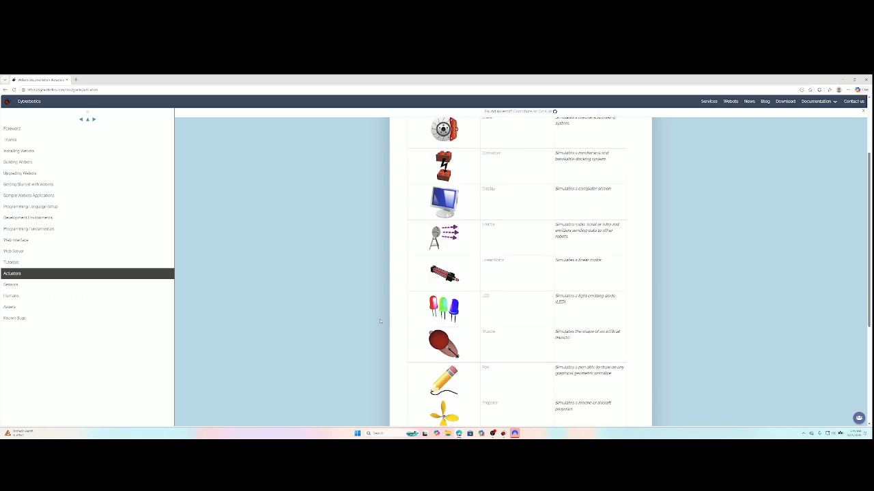
pyautogui.scroll(-3, 444, 308)
pyautogui.scroll(5, 447, 307)
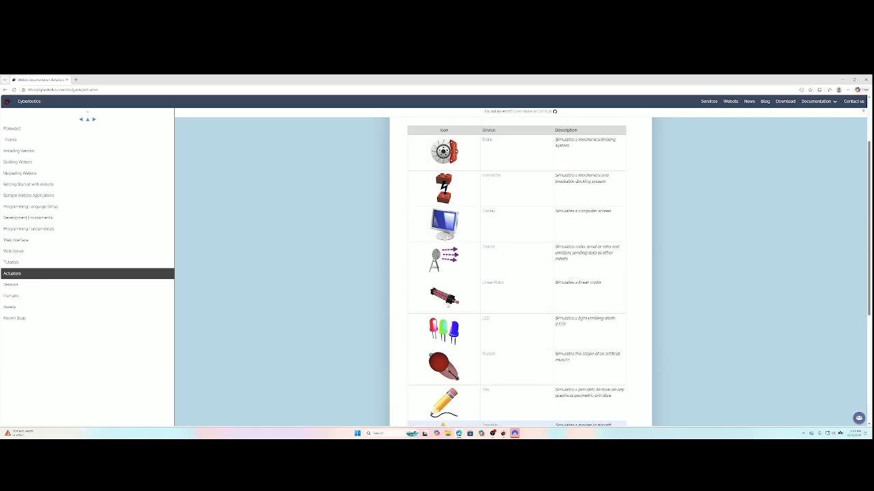
# Step: Open the Brake node reference and compare its first function listing across programming languages, finishing with Python
pyautogui.click(487, 219)
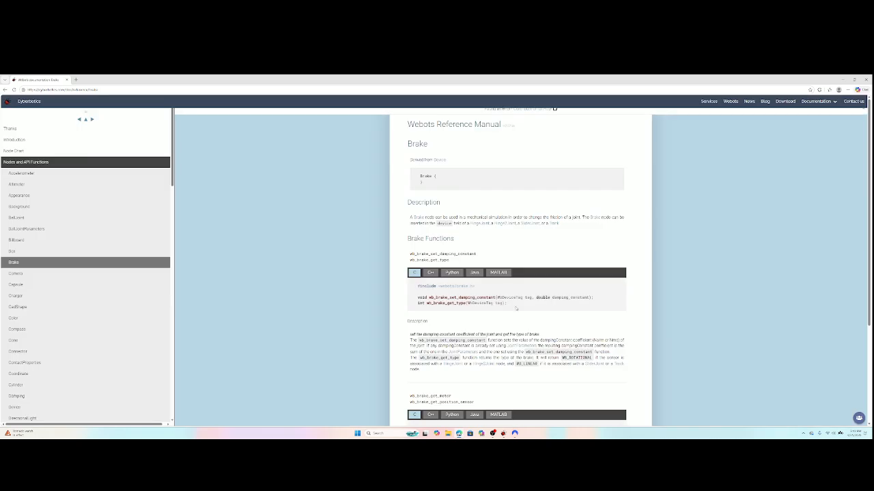
pyautogui.click(431, 272)
pyautogui.click(453, 272)
pyautogui.click(498, 273)
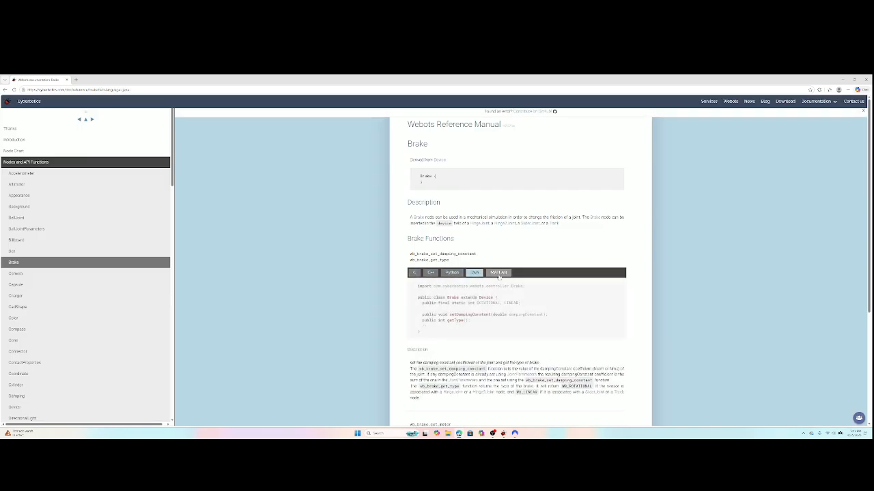
pyautogui.click(474, 273)
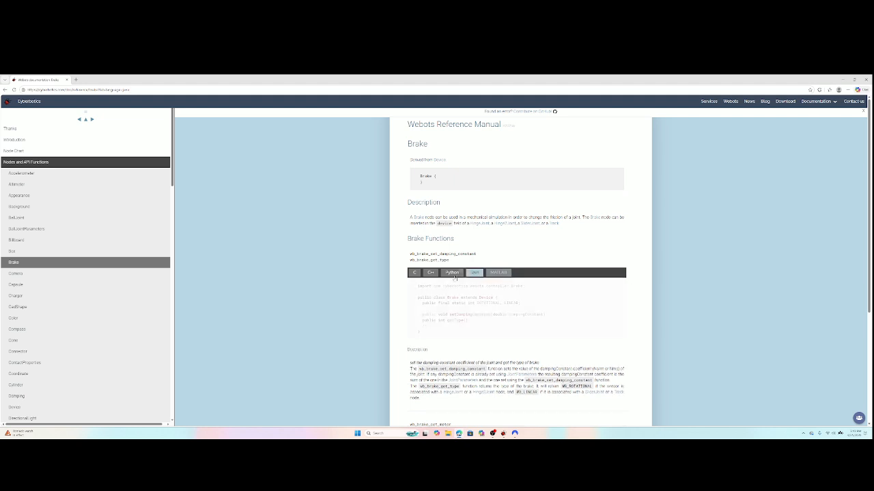
pyautogui.click(453, 272)
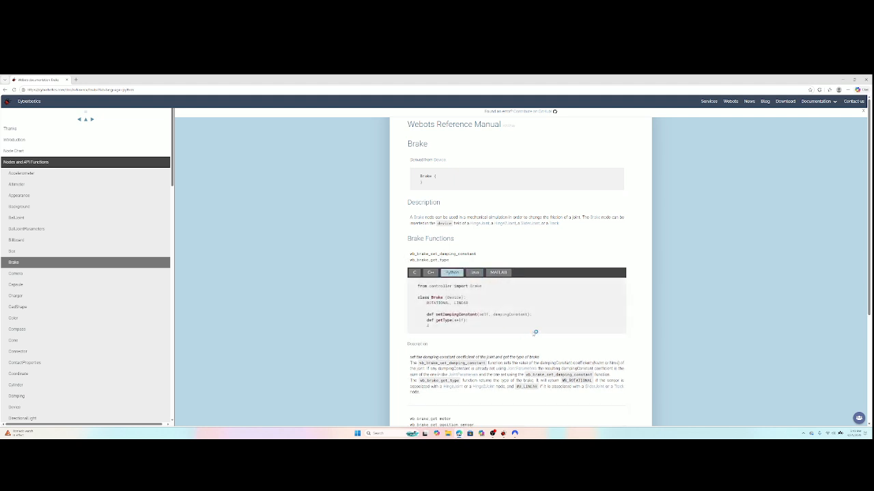
# Step: Read the rest of the Brake reference, including the functions for getting the associated motor and position sensor
pyautogui.scroll(-3, 535, 328)
pyautogui.scroll(-2, 474, 309)
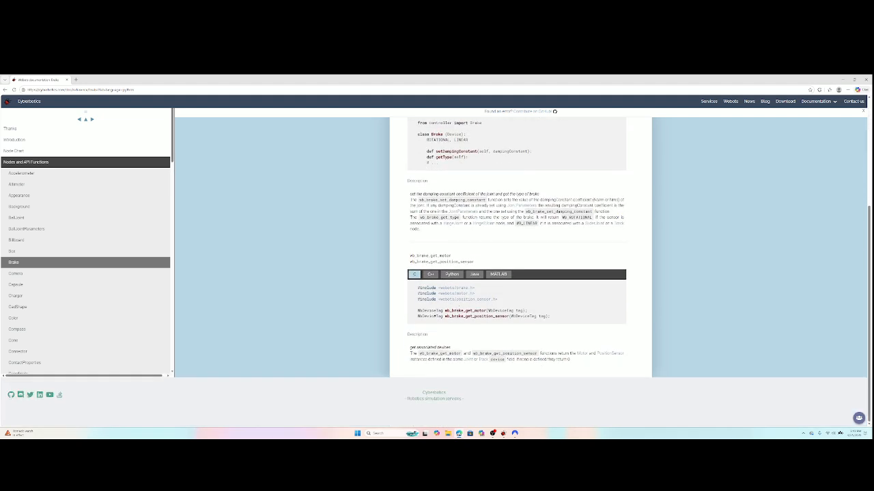
pyautogui.moveTo(417, 308); pyautogui.dragTo(532, 316)
pyautogui.click(572, 320)
pyautogui.scroll(5, 455, 231)
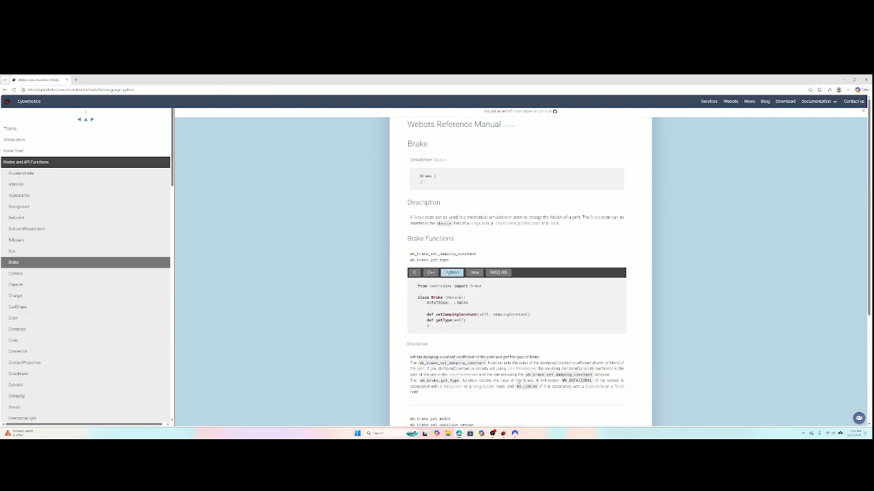
# Step: Switch to Webots and start a new project directory, accepting the suggested location in the Documents folder
pyautogui.click(503, 434)
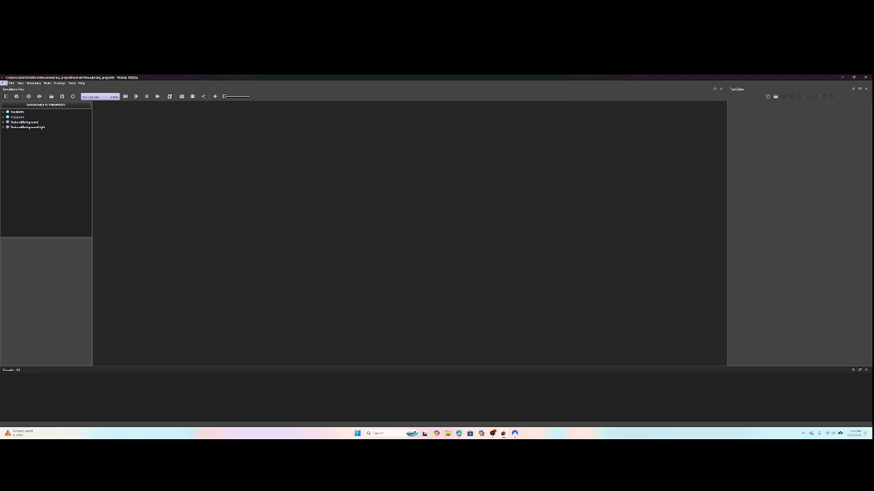
pyautogui.click(4, 83)
pyautogui.moveTo(11, 89)
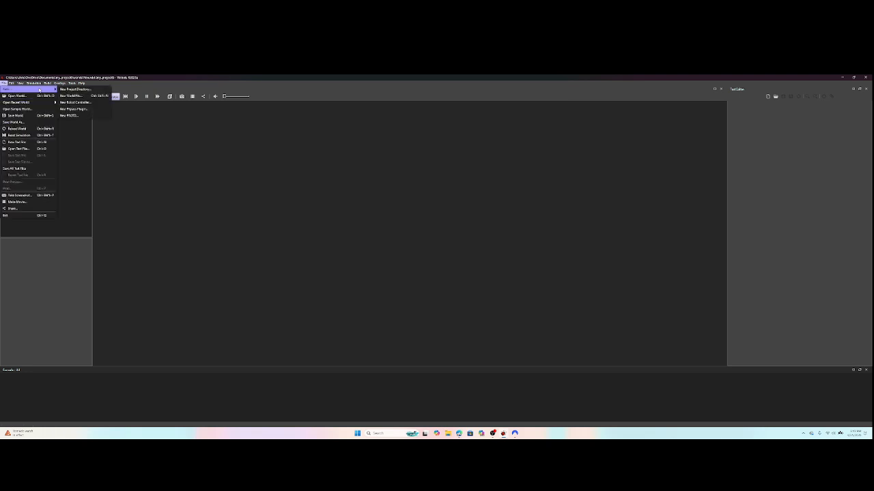
pyautogui.click(76, 89)
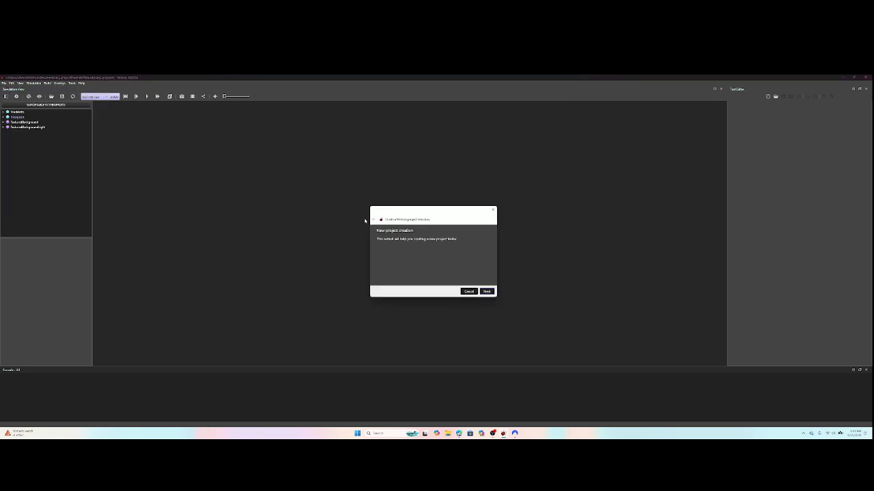
pyautogui.click(487, 291)
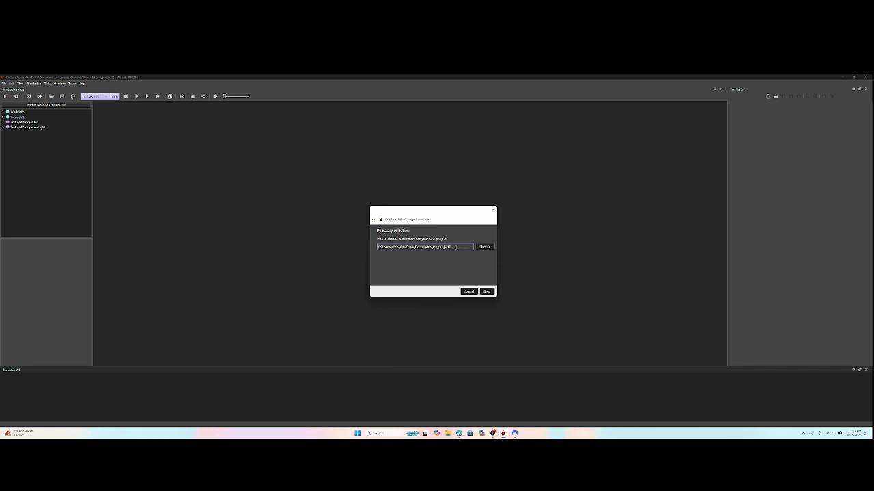
pyautogui.click(487, 292)
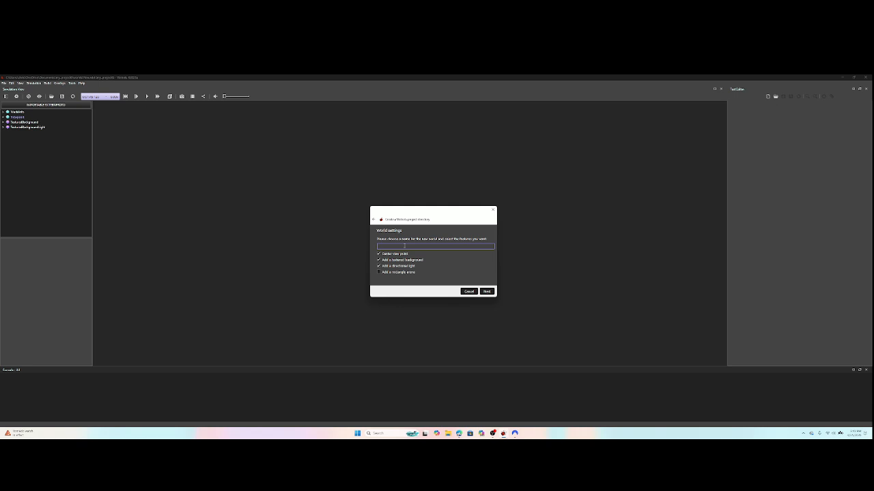
# Step: Name the new world, add a rectangle arena alongside the default background, light and viewpoint features, and create the project
pyautogui.click(379, 272)
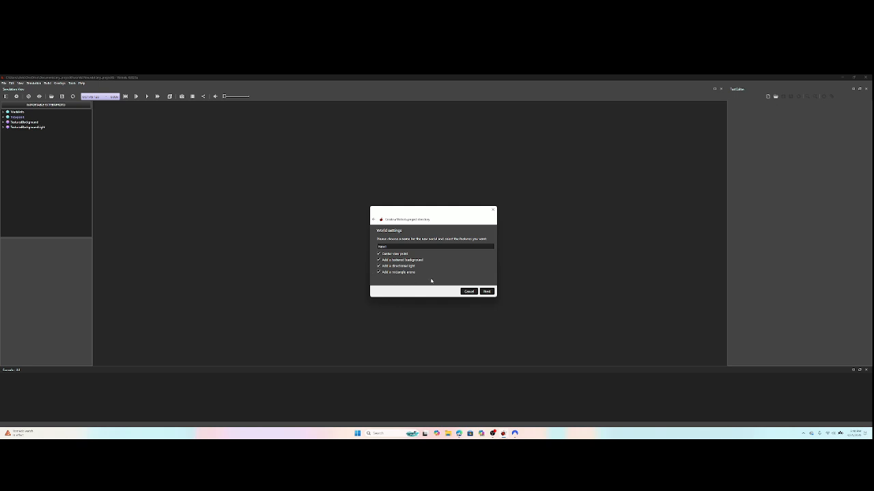
pyautogui.click(486, 292)
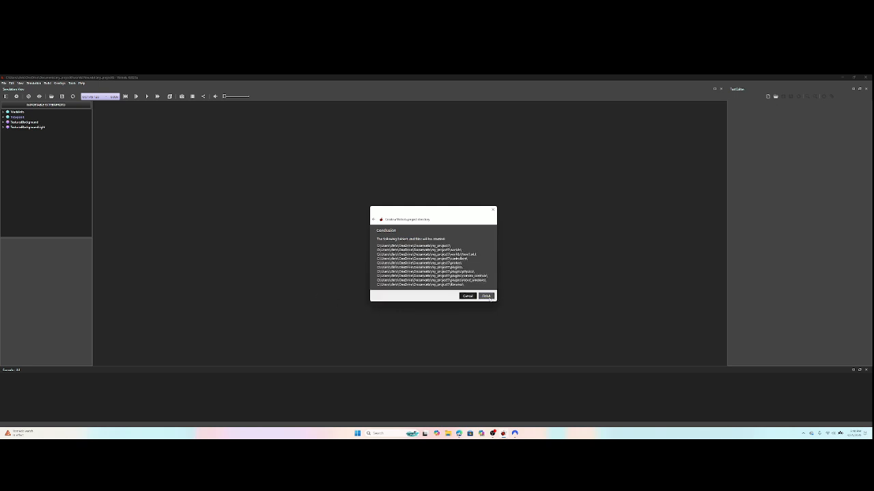
pyautogui.click(486, 296)
pyautogui.click(429, 256)
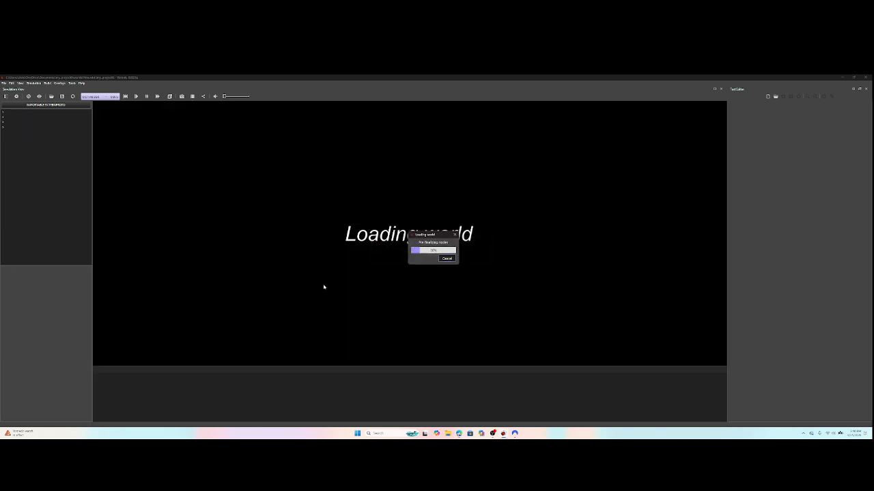
# Step: Examine the checkered rectangle arena in the 3D scene from low side angles and from above
pyautogui.moveTo(373, 248)
pyautogui.mouseDown()
pyautogui.moveTo(411, 241)
pyautogui.moveTo(403, 233)
pyautogui.moveTo(415, 214)
pyautogui.moveTo(378, 249)
pyautogui.mouseUp()
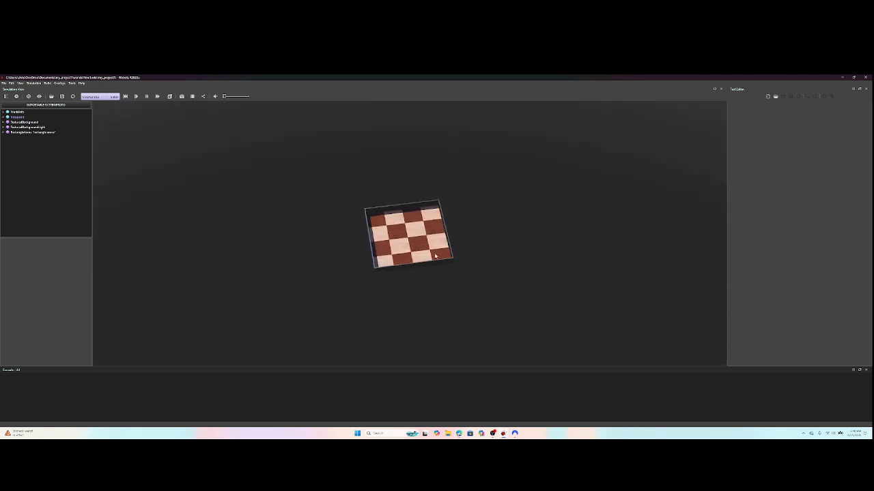
pyautogui.moveTo(435, 256); pyautogui.dragTo(449, 223)
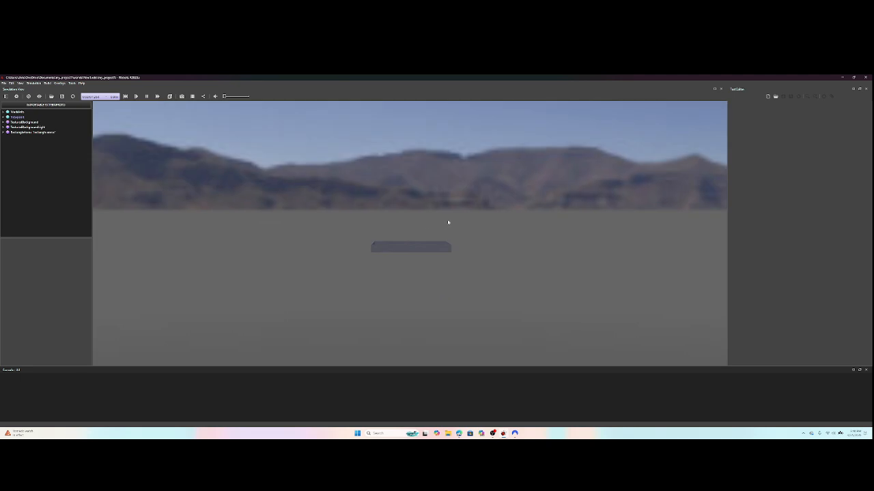
pyautogui.moveTo(410, 251); pyautogui.dragTo(414, 270)
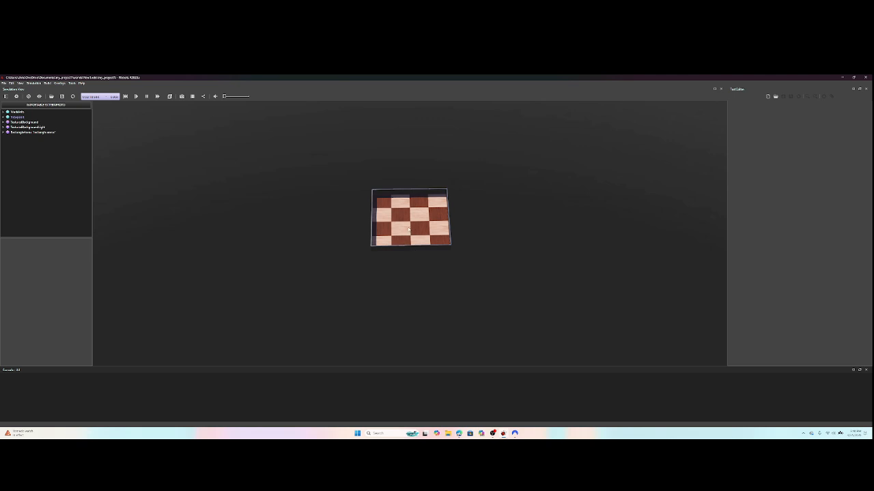
pyautogui.moveTo(407, 233)
pyautogui.mouseDown()
pyautogui.moveTo(404, 211)
pyautogui.moveTo(374, 244)
pyautogui.moveTo(396, 218)
pyautogui.moveTo(406, 232)
pyautogui.mouseUp()
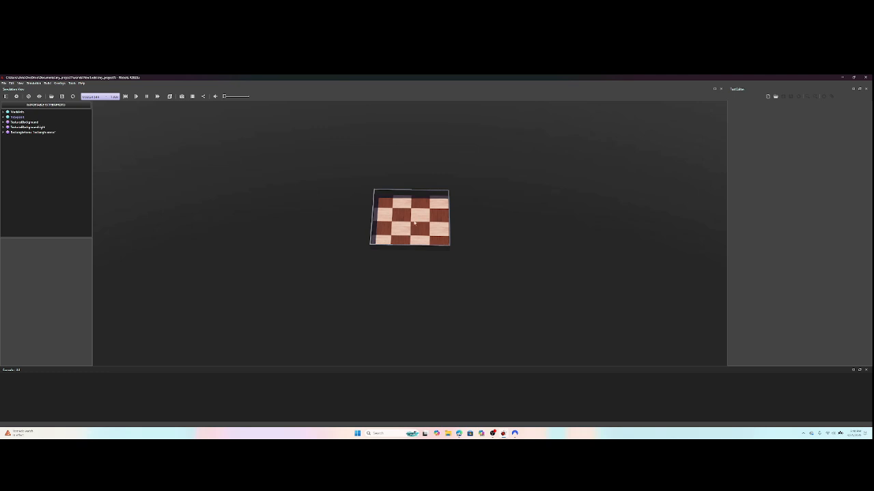
pyautogui.moveTo(408, 222); pyautogui.dragTo(430, 224, button='right')
pyautogui.moveTo(430, 225); pyautogui.dragTo(443, 236)
pyautogui.moveTo(443, 236); pyautogui.dragTo(454, 267, button='right')
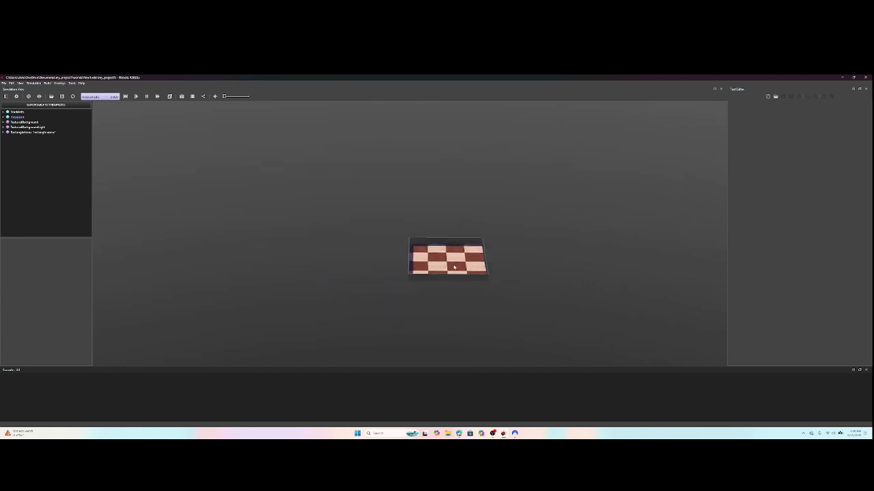
pyautogui.moveTo(454, 267)
pyautogui.mouseDown()
pyautogui.moveTo(452, 286)
pyautogui.moveTo(425, 252)
pyautogui.moveTo(451, 276)
pyautogui.mouseUp()
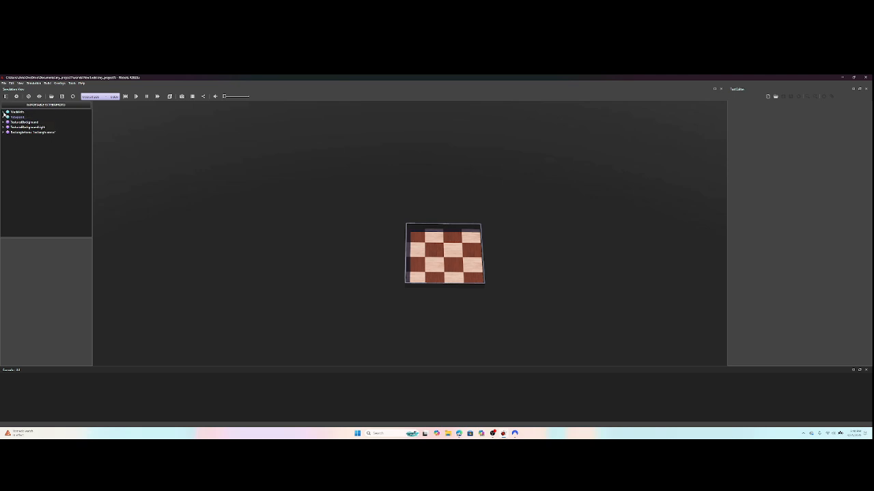
# Step: Inspect the Viewpoint node's fields, and select the TexturedBackground, TexturedBackgroundLight and RectangleArena nodes in turn
pyautogui.doubleClick(7, 116)
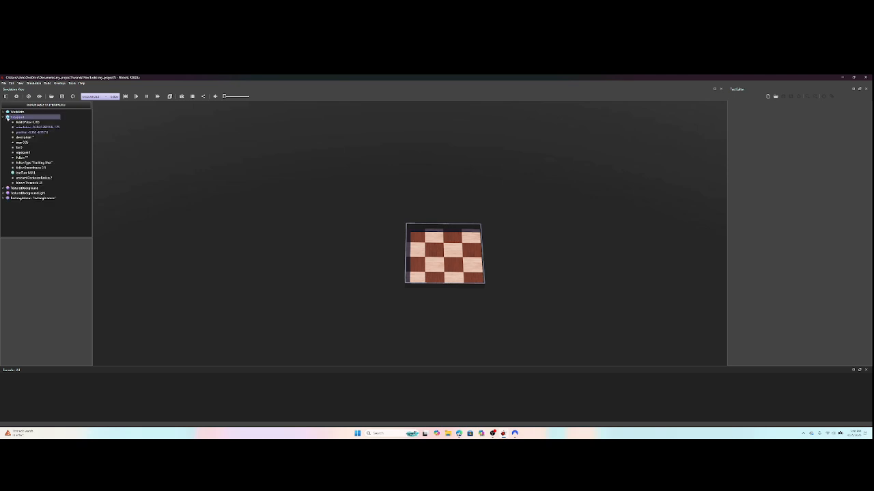
pyautogui.click(6, 116)
pyautogui.click(13, 122)
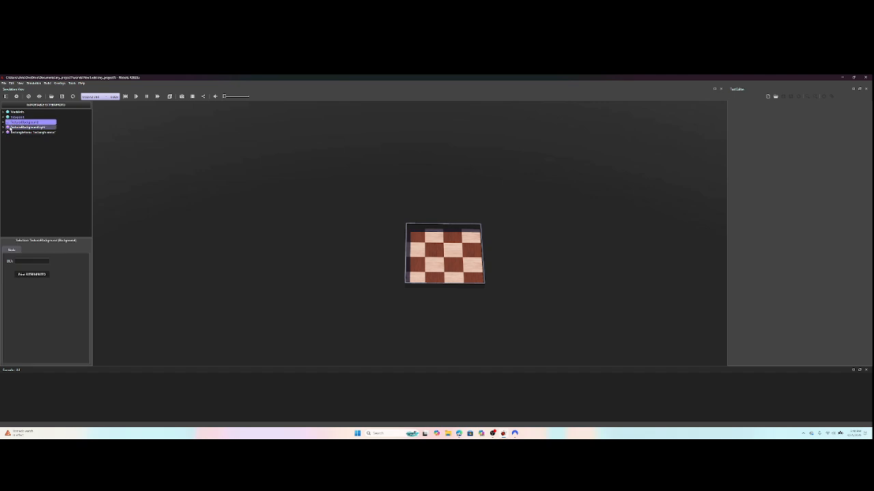
pyautogui.click(27, 126)
pyautogui.click(34, 132)
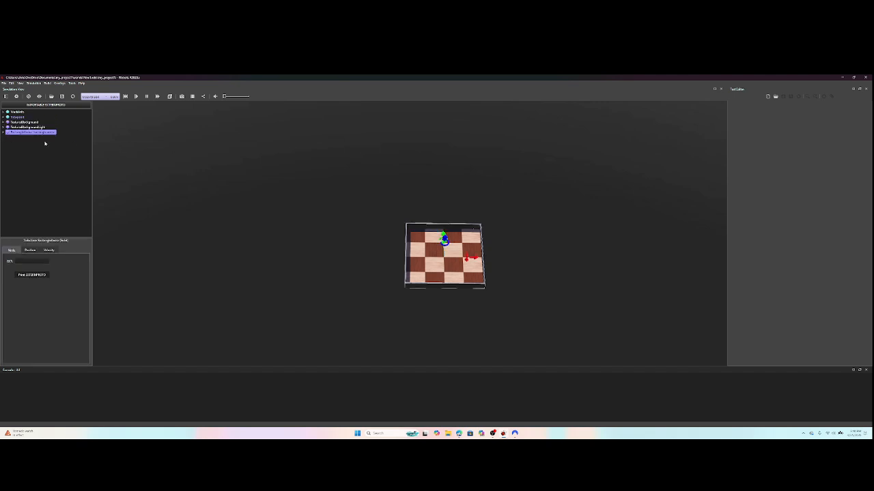
pyautogui.click(429, 226)
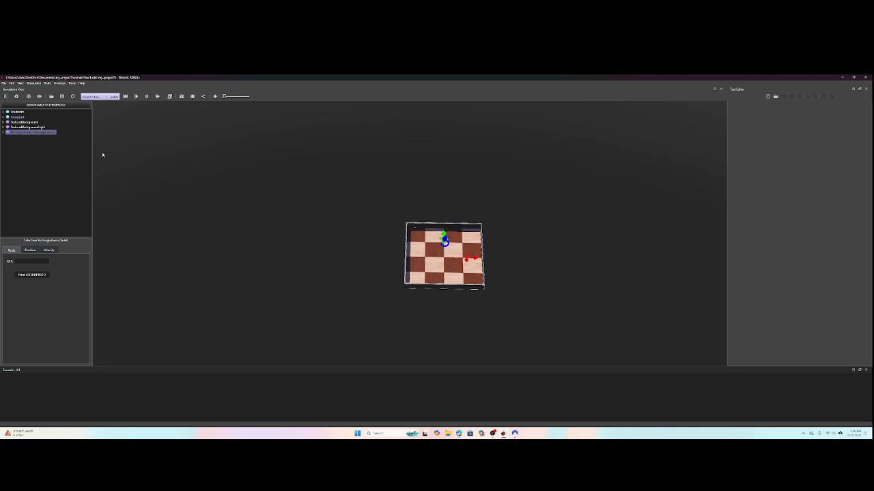
# Step: Expand the RectangleArena node and set its floorSize to 2 m in x and 3 m in y
pyautogui.click(3, 133)
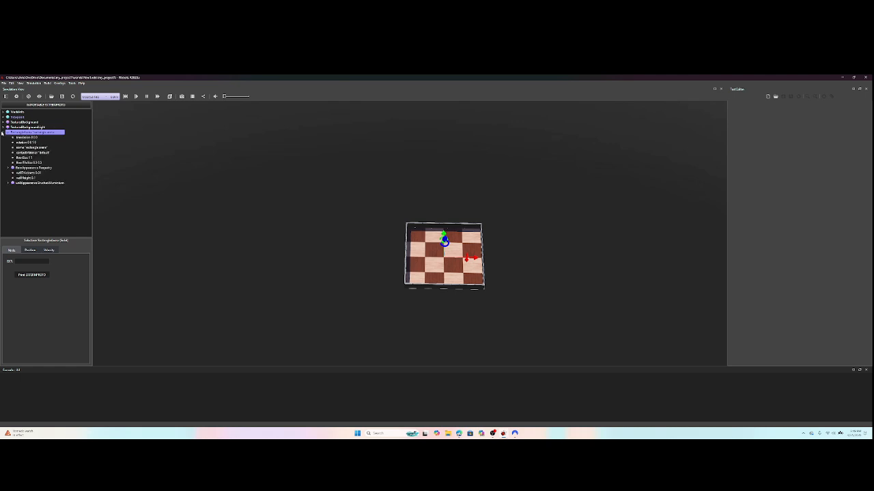
pyautogui.click(20, 158)
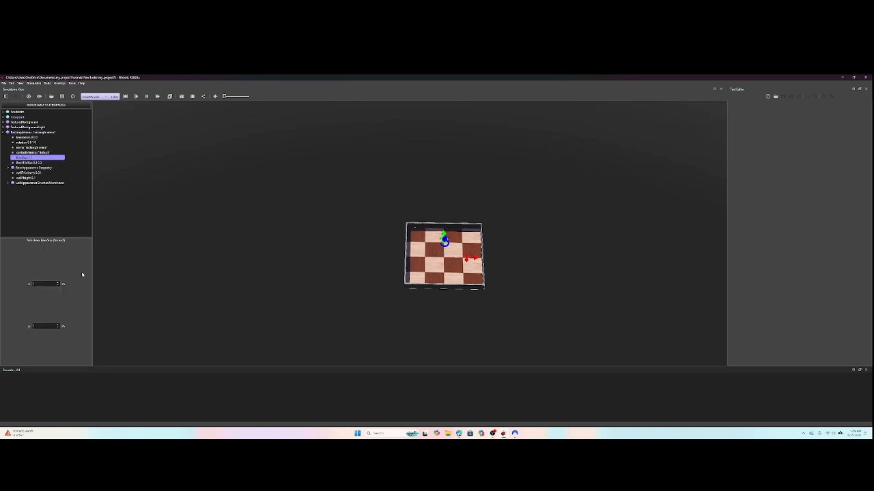
pyautogui.click(36, 284)
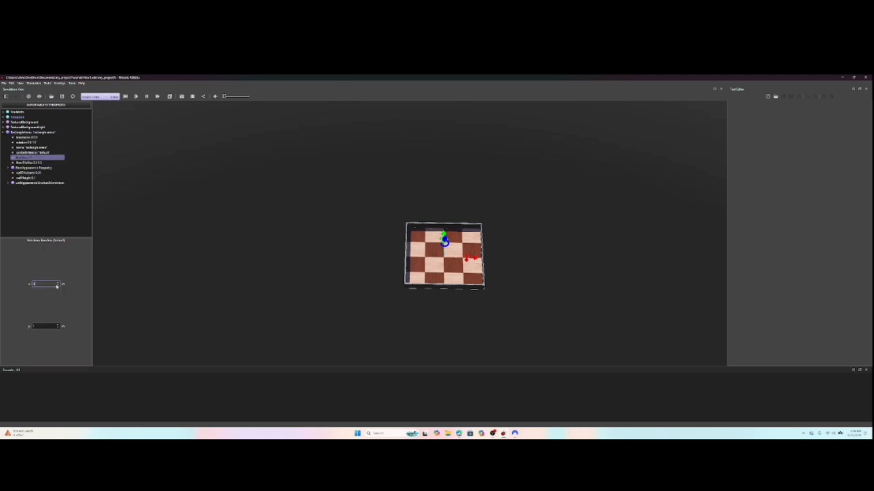
pyautogui.click(57, 283)
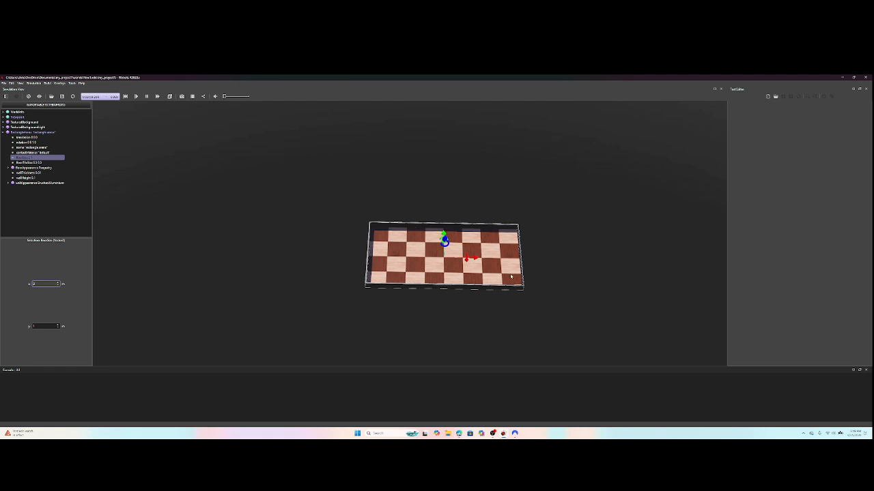
pyautogui.click(42, 326)
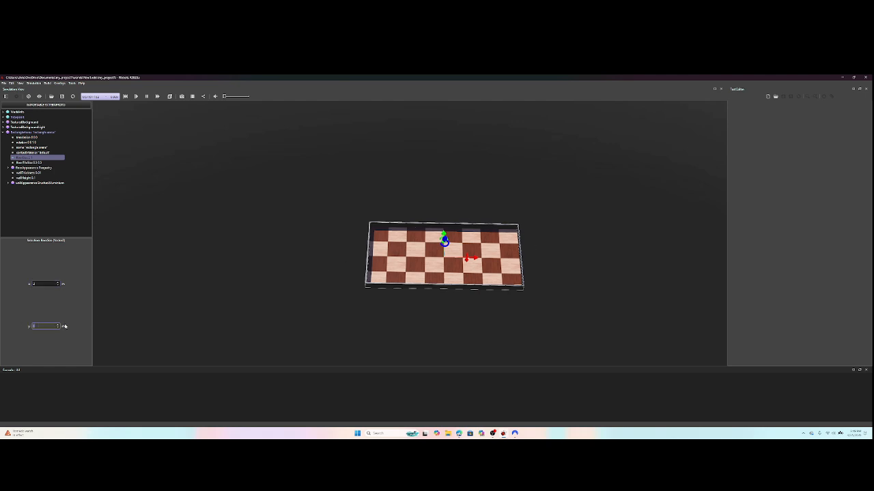
pyautogui.press('Return')
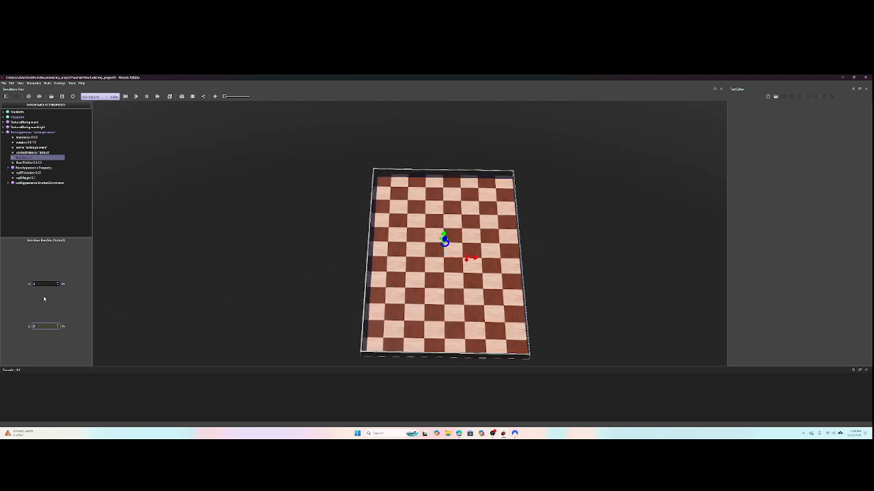
# Step: Set the arena's floorSize to 1 m by 1 m, and enlarge its x dimension to 2 m
pyautogui.click(39, 283)
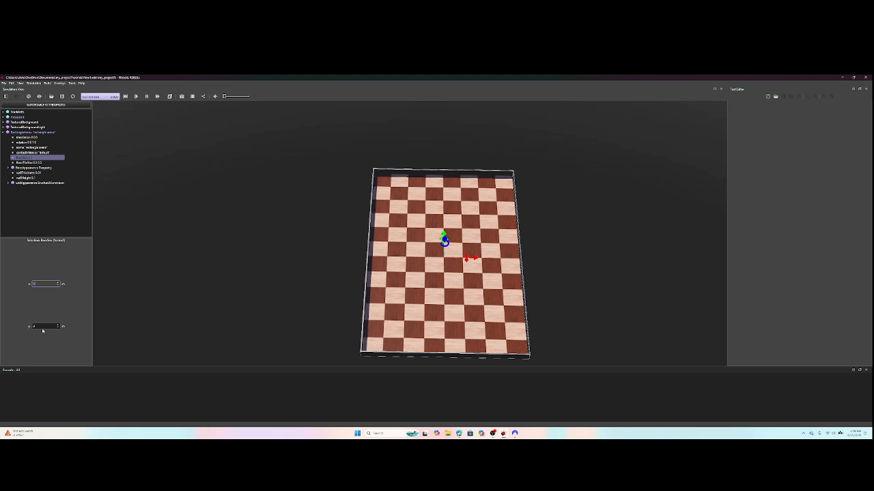
pyautogui.write('1')
pyautogui.press('Tab')
pyautogui.write('1')
pyautogui.press('Return')
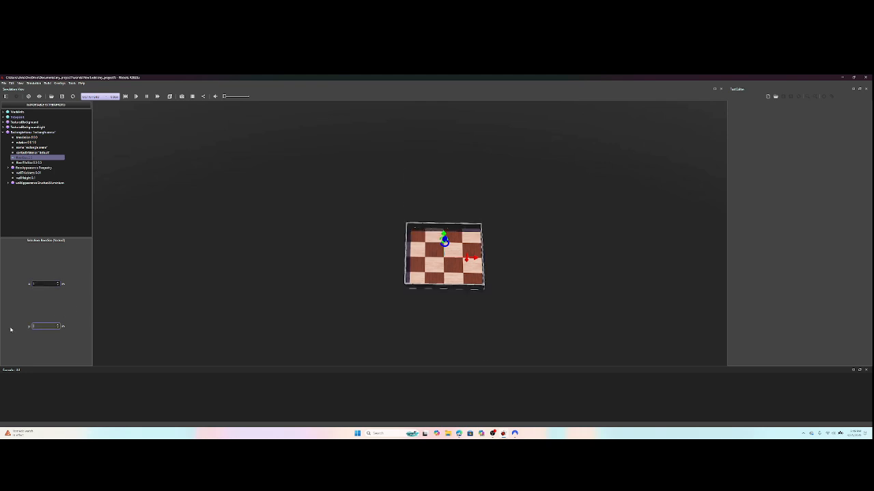
pyautogui.hotkey('shift', 'Tab')
pyautogui.write('2')
pyautogui.press('Return')
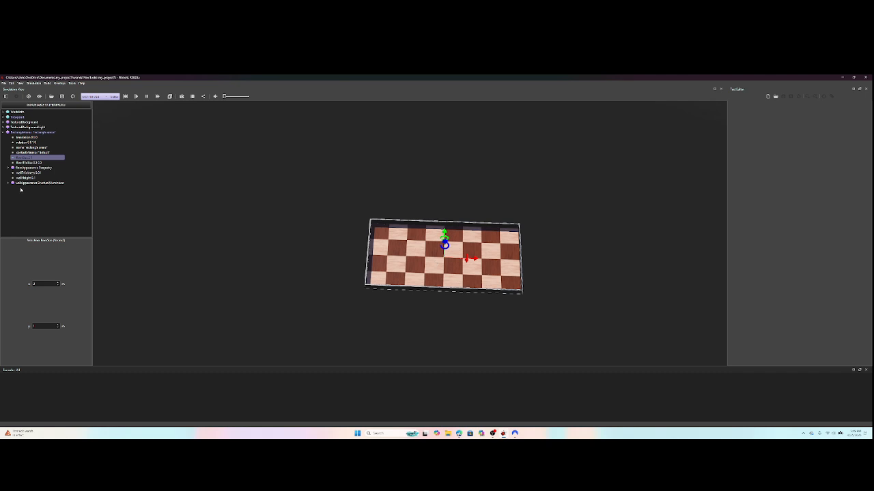
# Step: Set the arena's floorTileSize to 1 m in both x and y
pyautogui.click(24, 163)
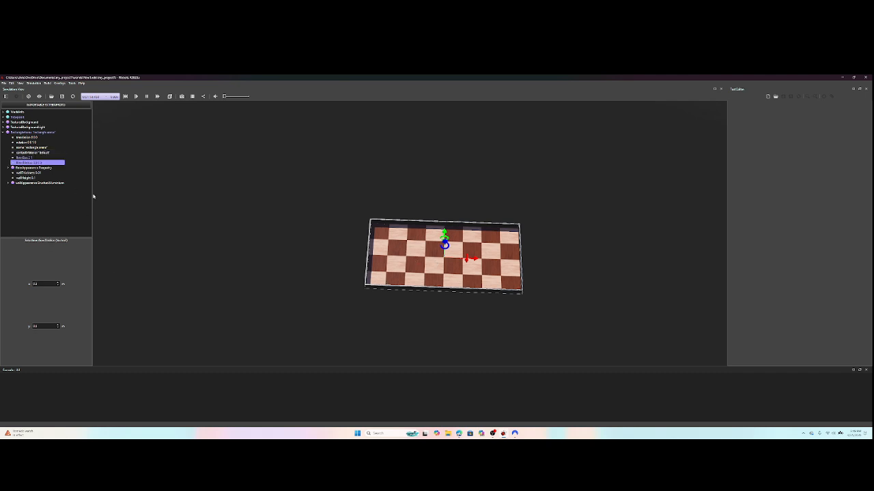
pyautogui.doubleClick(42, 283)
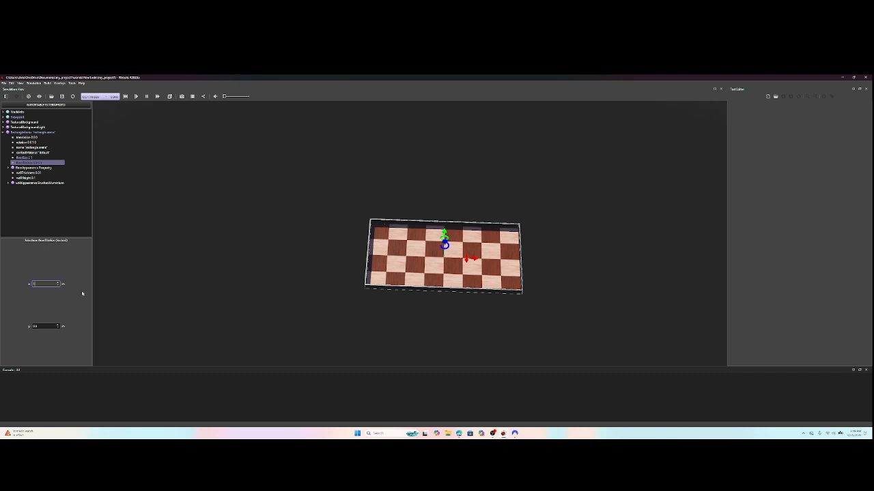
pyautogui.write('1')
pyautogui.press('Return')
pyautogui.doubleClick(46, 326)
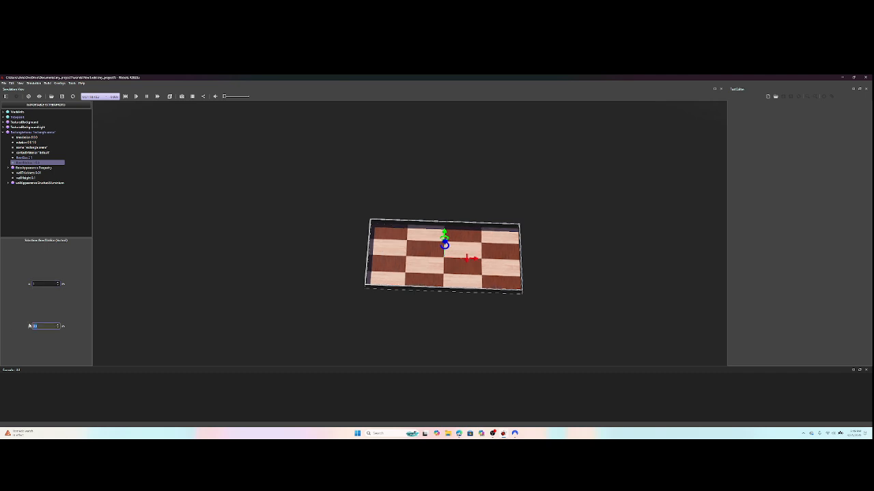
pyautogui.write('1')
pyautogui.press('Return')
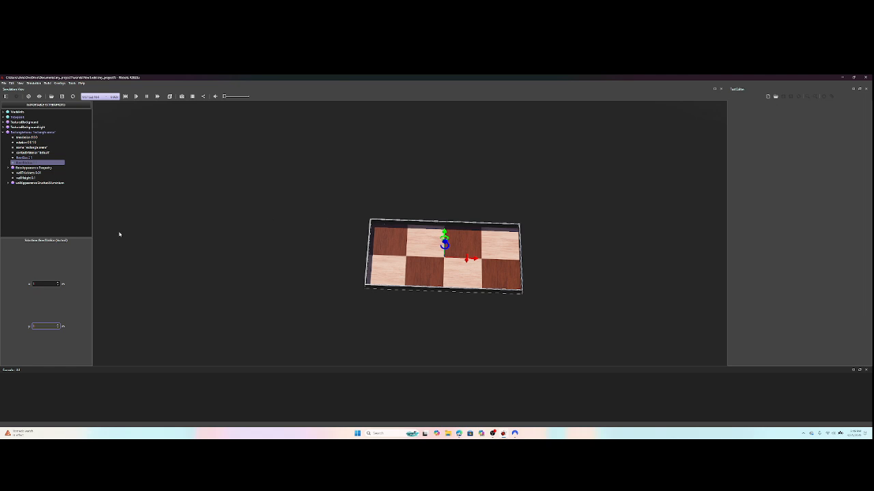
# Step: Change the arena's floorTileSize to 0.75 m in both x and y
pyautogui.doubleClick(41, 284)
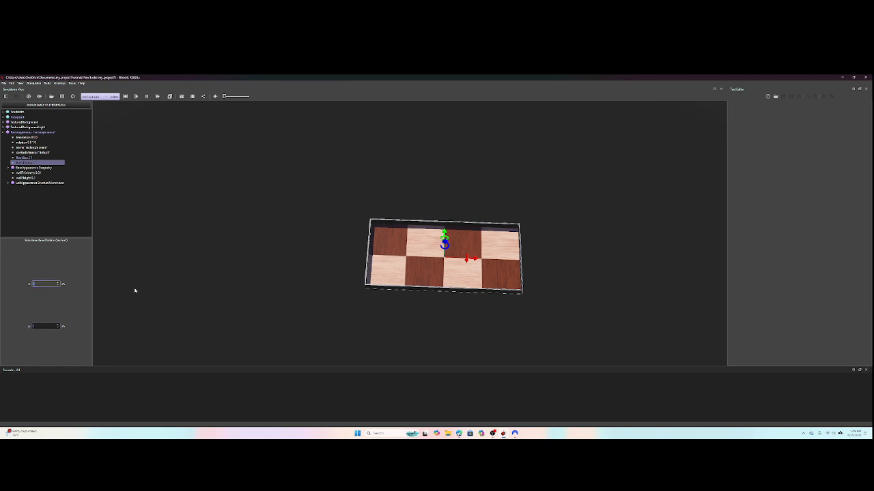
pyautogui.write('0.75')
pyautogui.press('Return')
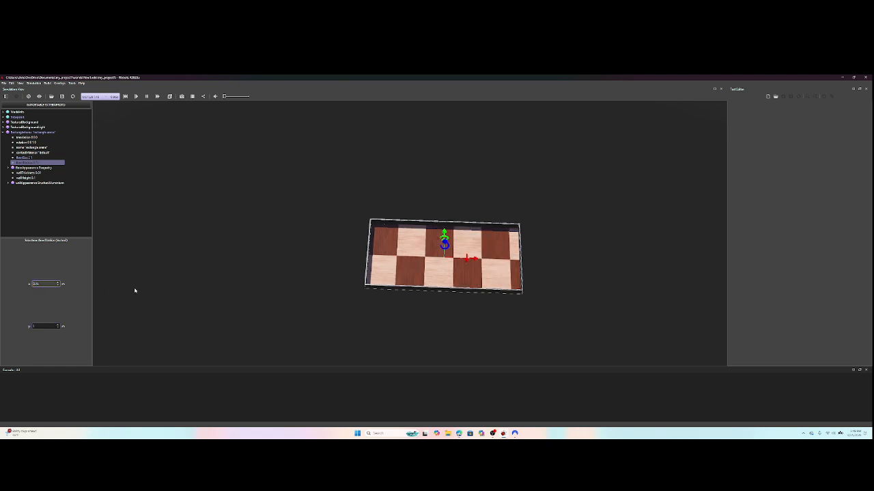
pyautogui.press('Tab')
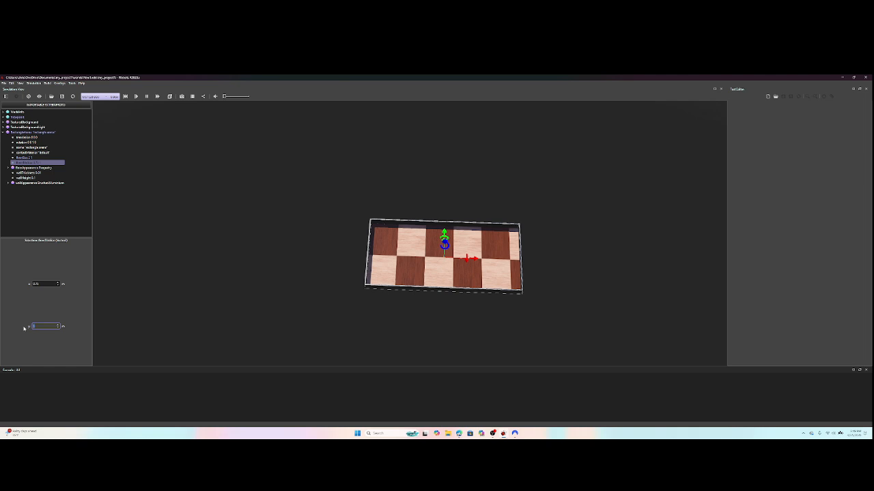
pyautogui.press('Return')
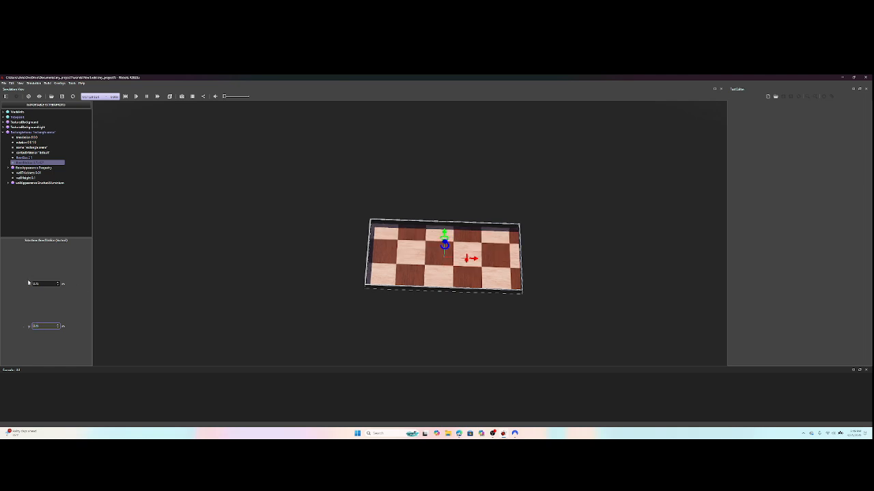
# Step: Restore the arena's floorTileSize to 0.5 m in both x and y
pyautogui.hotkey('shift', 'Tab')
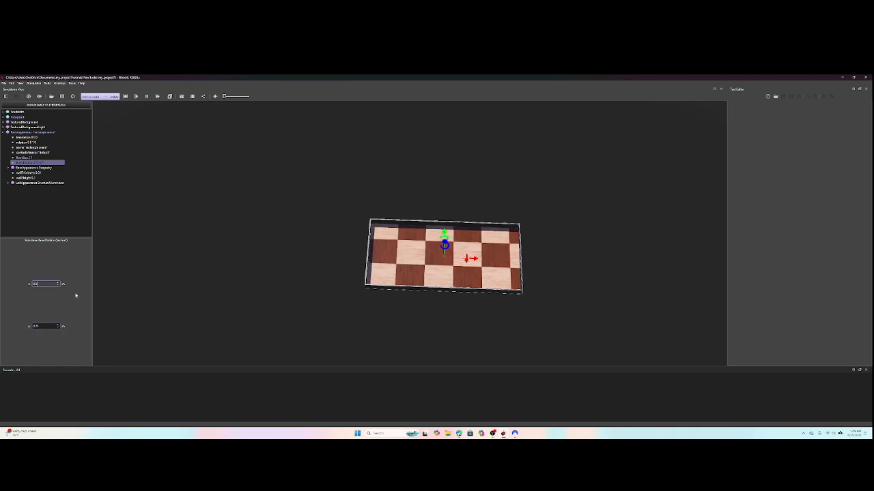
pyautogui.press('Return')
pyautogui.press('Tab')
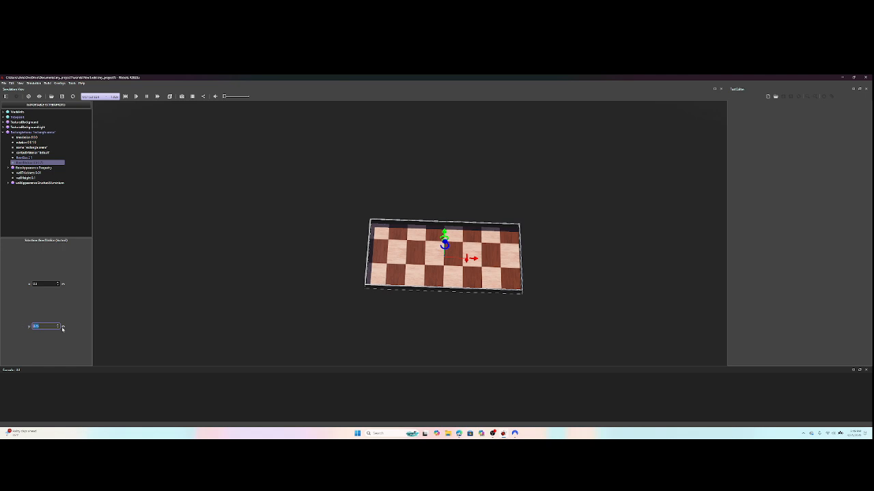
pyautogui.write('0.5')
pyautogui.press('Return')
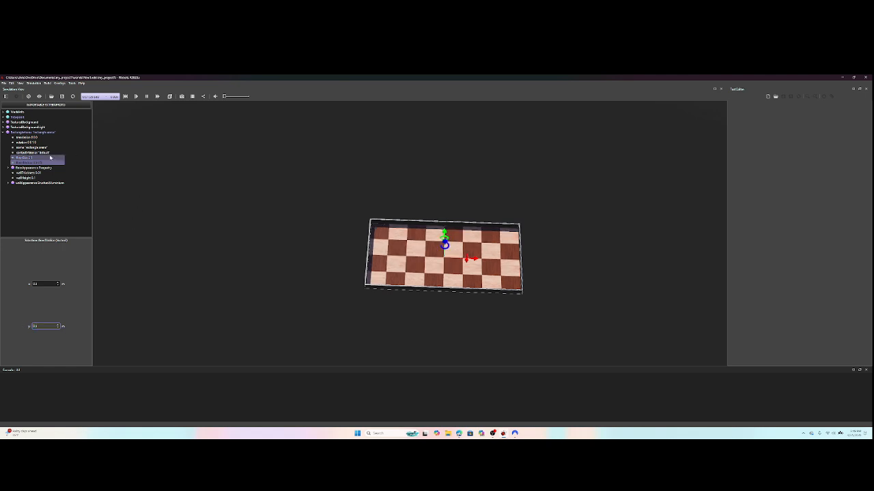
# Step: Expand the arena's floorAppearance node and increase wallThickness to 0.1
pyautogui.click(45, 174)
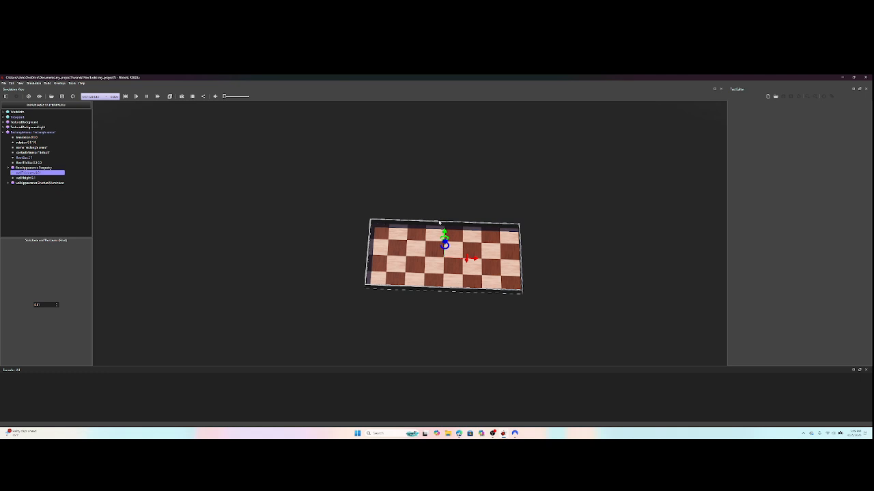
pyautogui.click(440, 223)
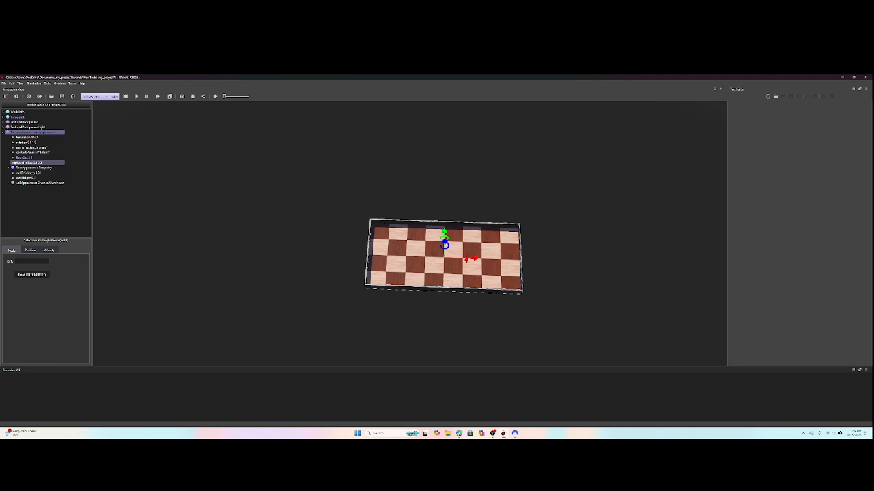
pyautogui.click(8, 168)
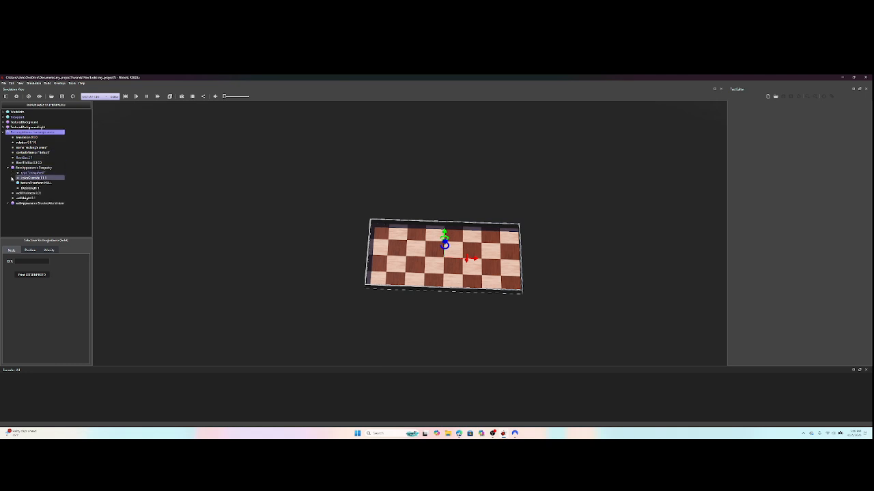
pyautogui.click(14, 194)
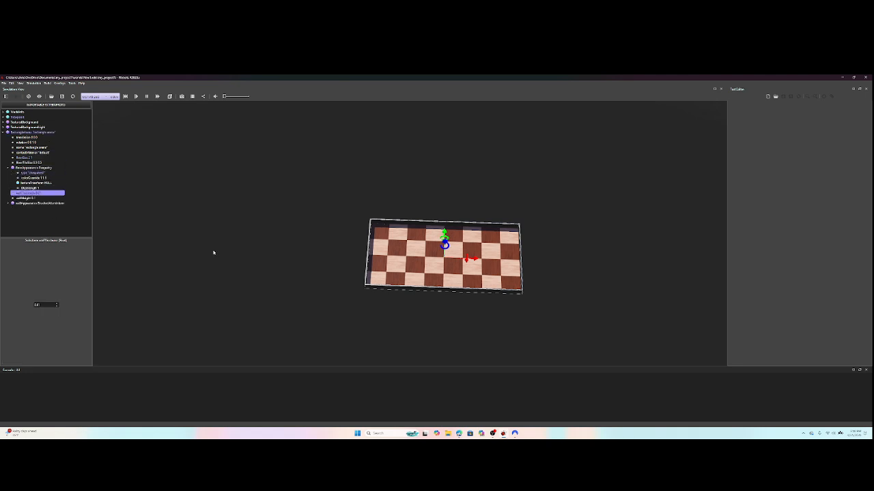
pyautogui.moveTo(56, 305); pyautogui.dragTo(57, 308)
pyautogui.click(56, 304)
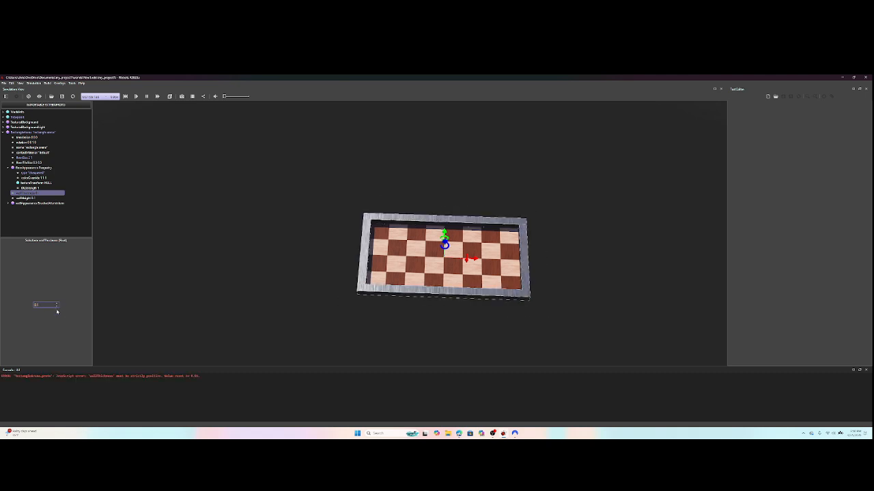
# Step: Try taller arena walls by raising wallHeight, and lower it back to 0.1
pyautogui.click(364, 307)
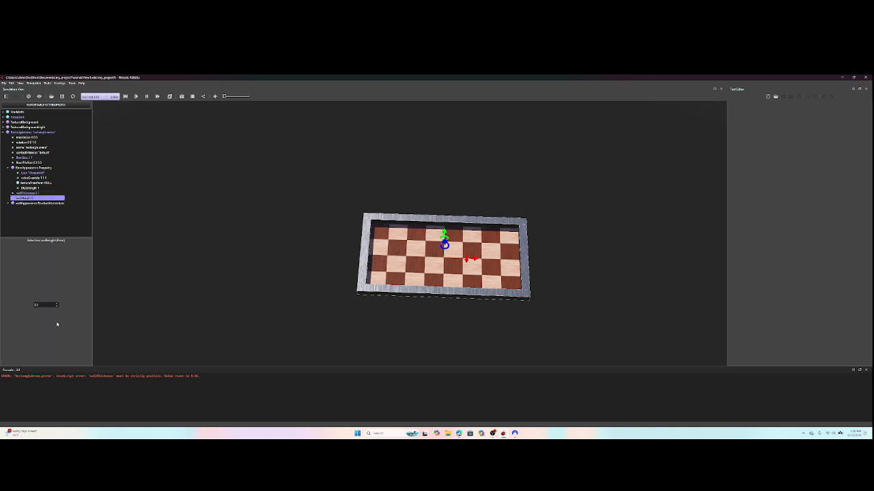
pyautogui.click(57, 303)
pyautogui.click(57, 303)
pyautogui.click(57, 303)
pyautogui.click(57, 304)
pyautogui.click(57, 303)
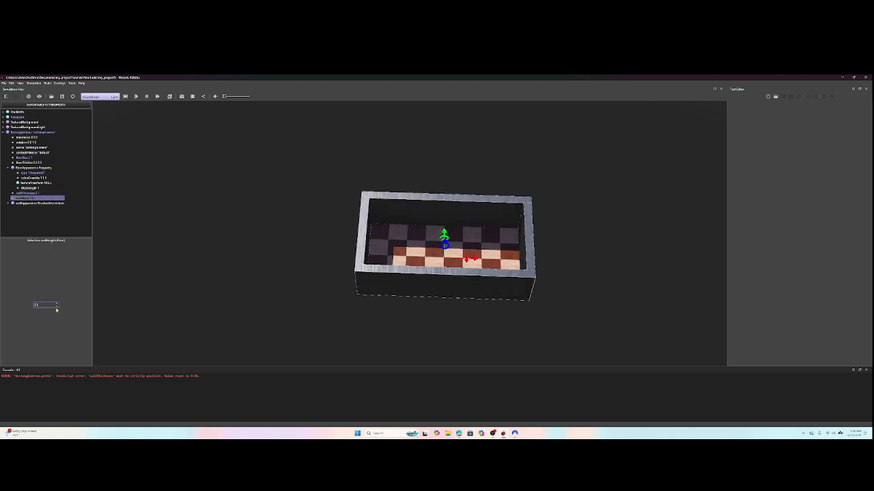
pyautogui.click(57, 307)
pyautogui.click(56, 308)
pyautogui.click(56, 308)
pyautogui.click(57, 308)
pyautogui.click(57, 308)
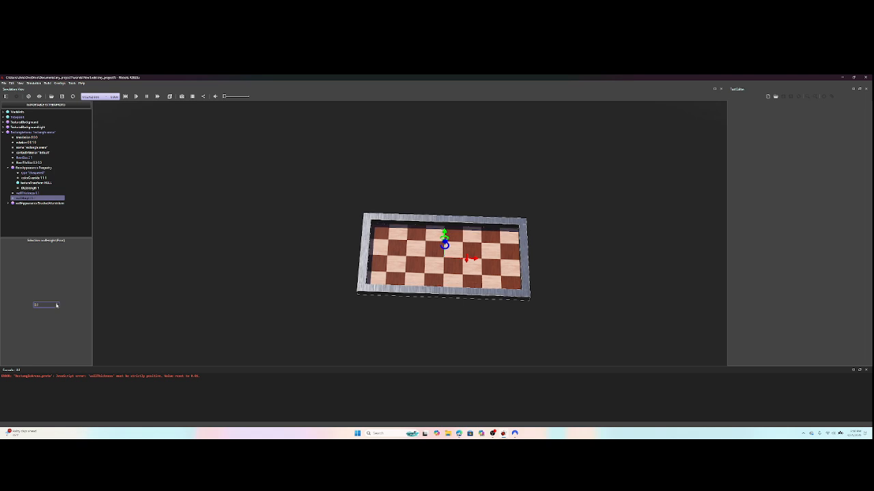
# Step: Set the arena's wallThickness back to 0.01
pyautogui.click(31, 193)
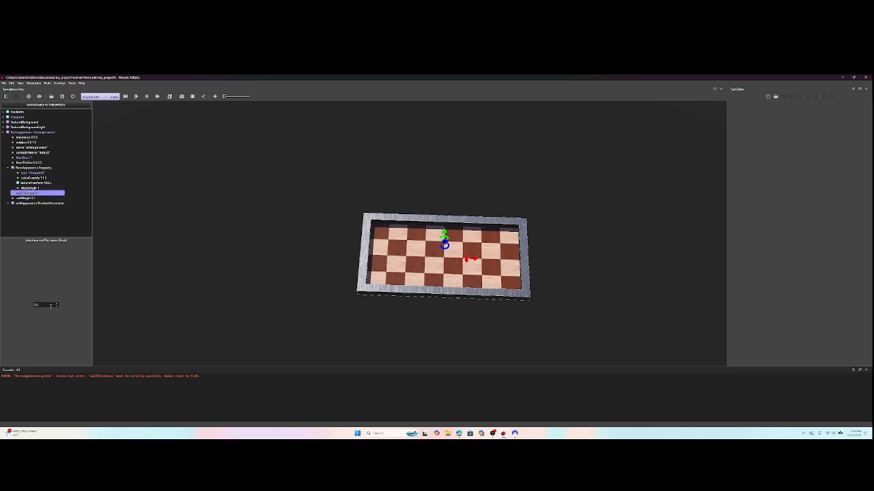
pyautogui.doubleClick(36, 304)
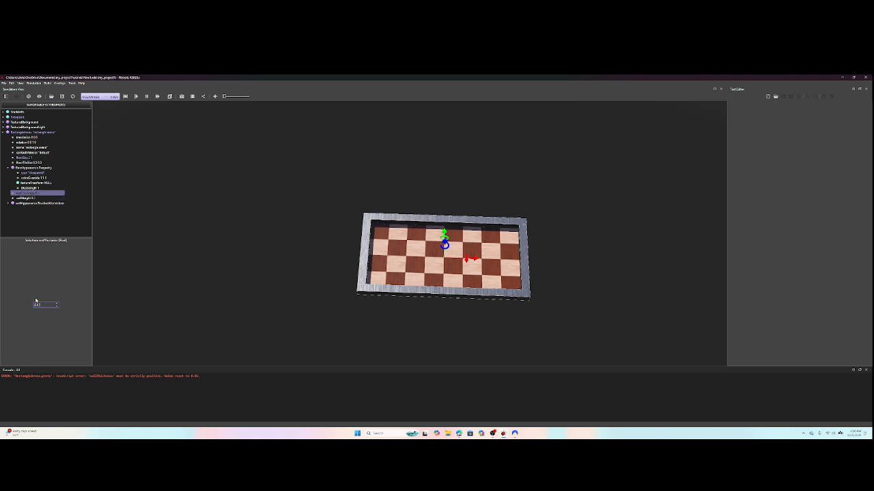
pyautogui.press('Return')
pyautogui.click(44, 278)
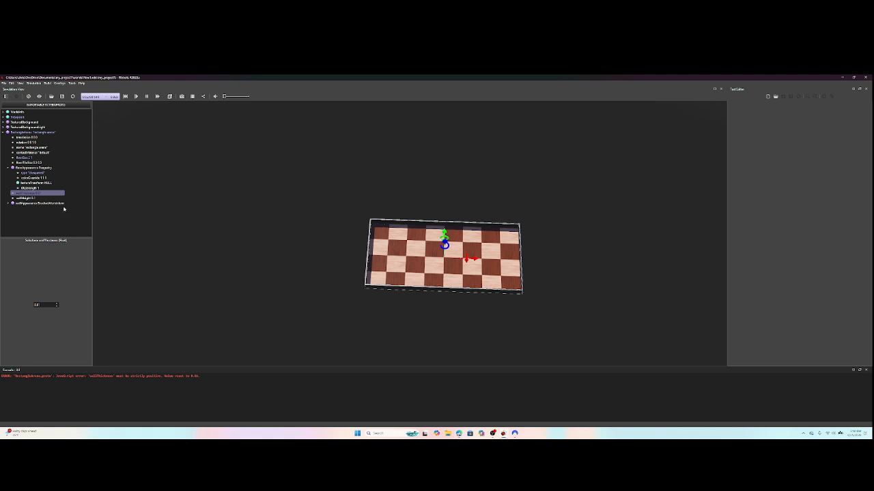
# Step: Expand the BrushedAluminium wallAppearance node and set the red component of its colorOverride to 0
pyautogui.click(34, 188)
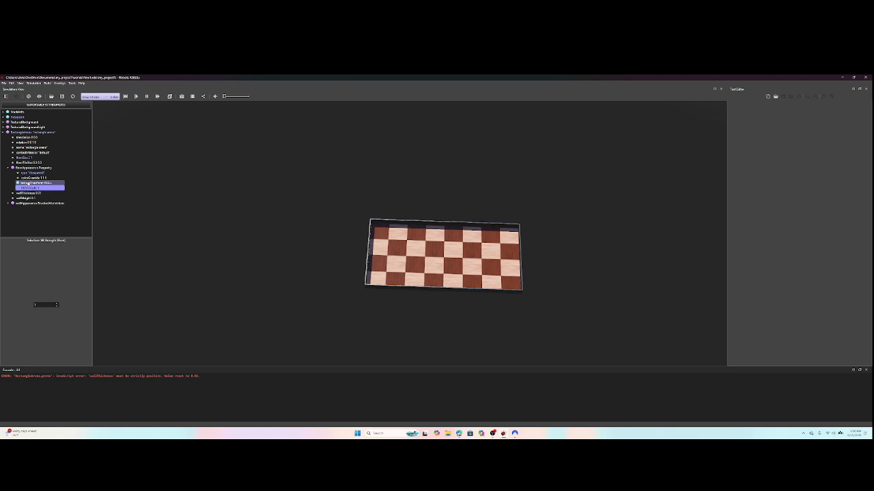
pyautogui.click(8, 203)
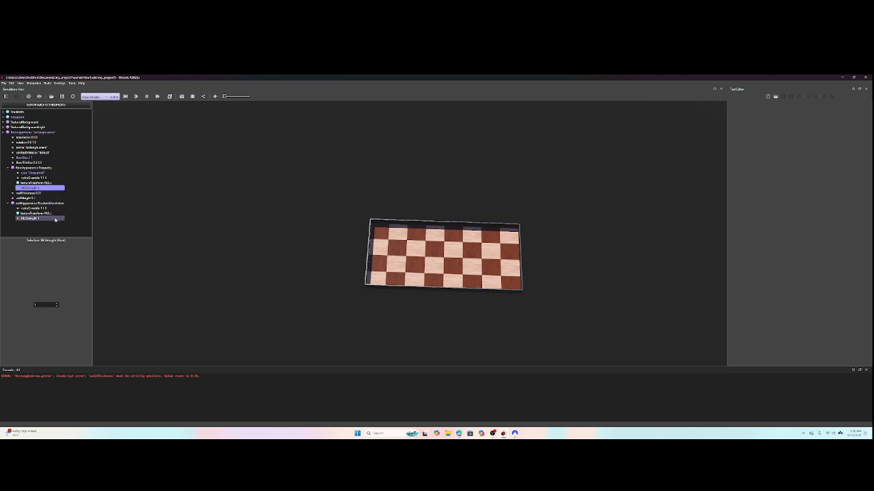
pyautogui.click(38, 208)
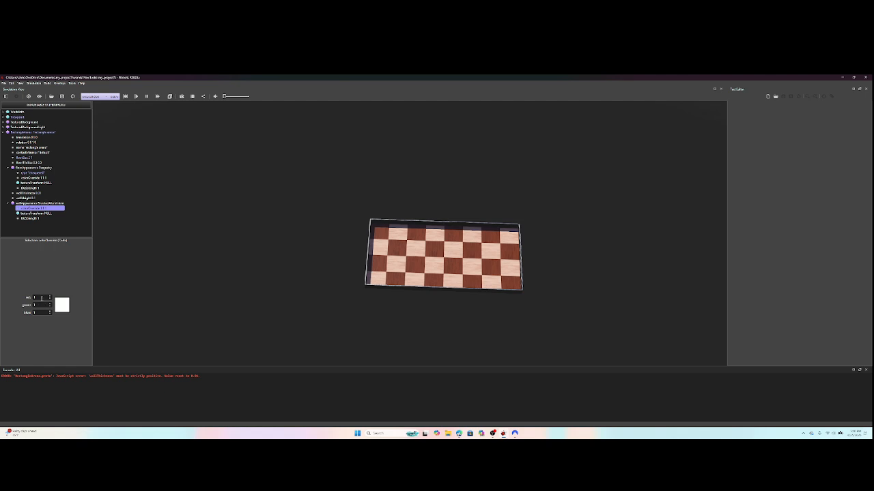
pyautogui.doubleClick(42, 298)
pyautogui.write('0')
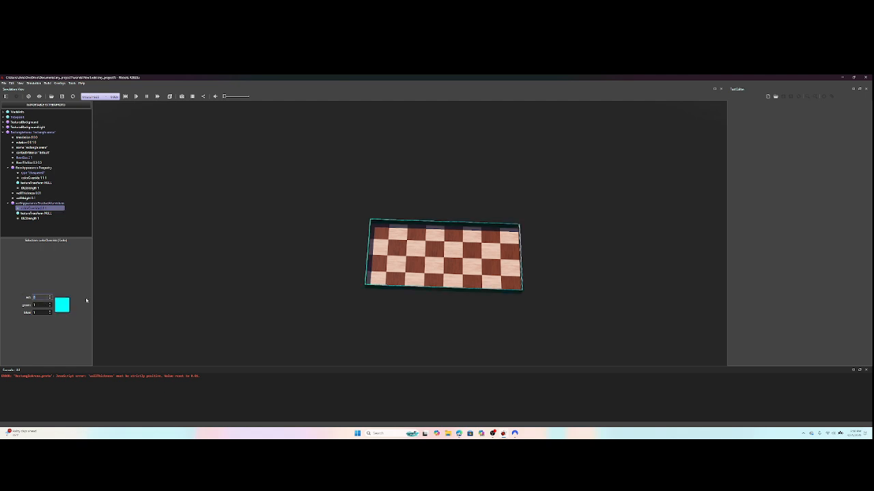
# Step: Set the green component of the wall appearance's colorOverride to 0, making the arena walls blue
pyautogui.press('Tab')
pyautogui.write('0')
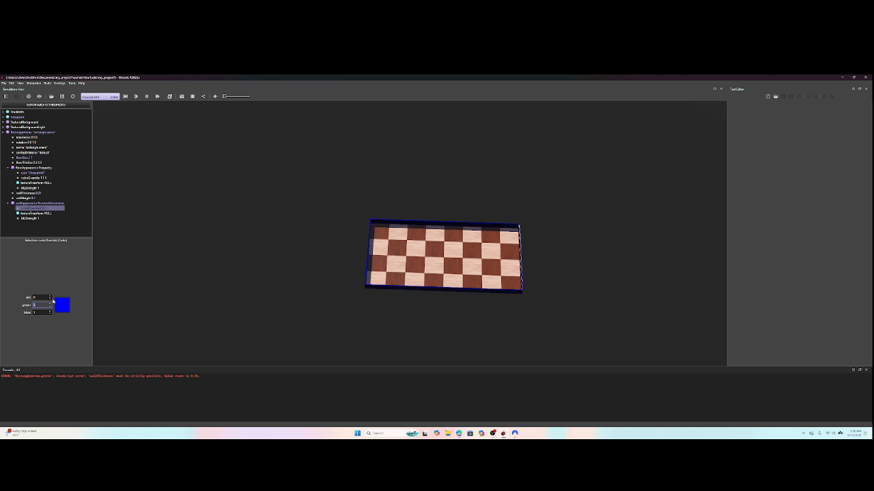
pyautogui.click(369, 247)
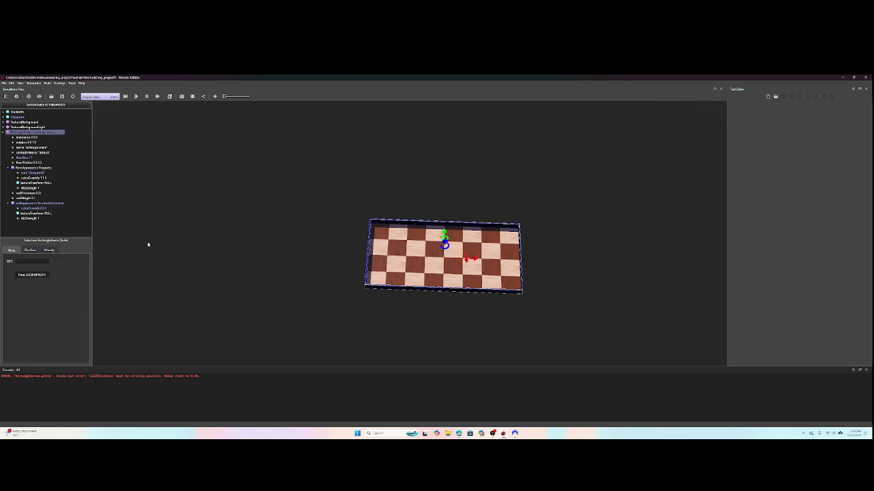
pyautogui.click(348, 255)
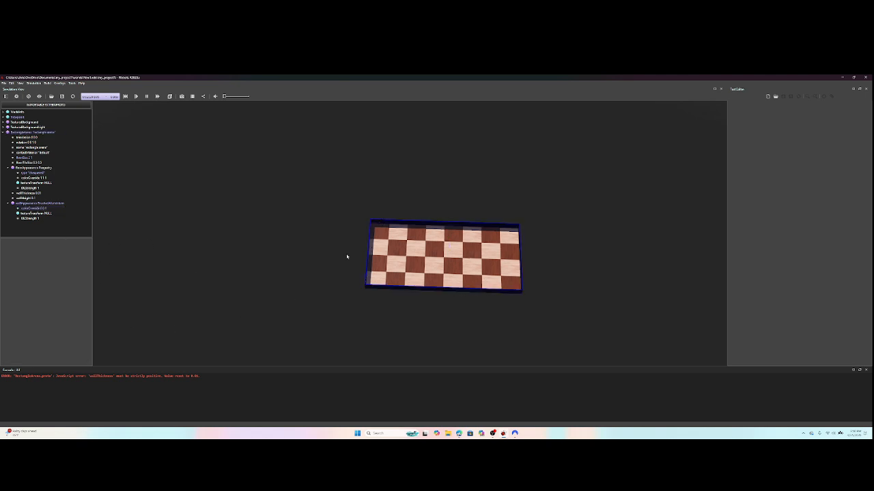
pyautogui.click(393, 251)
pyautogui.click(346, 268)
# Step: Try a bright pink colorOverride on the arena walls, and switch it back to pure blue
pyautogui.click(27, 209)
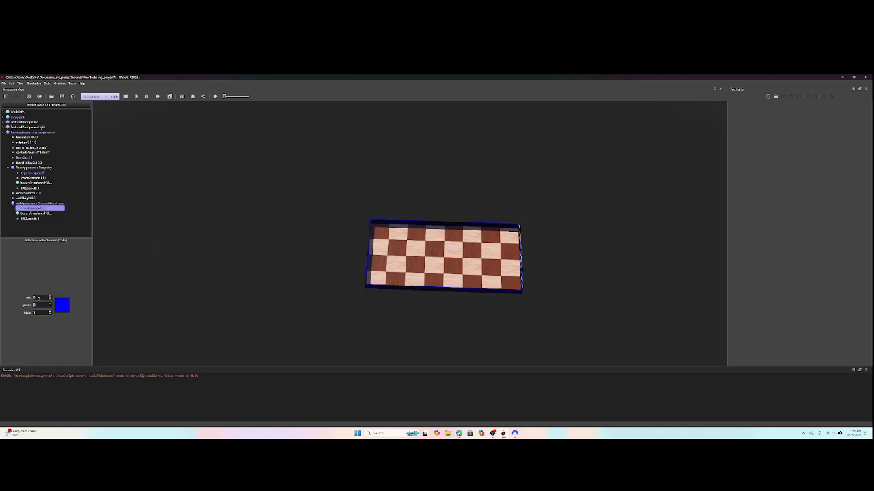
pyautogui.click(62, 305)
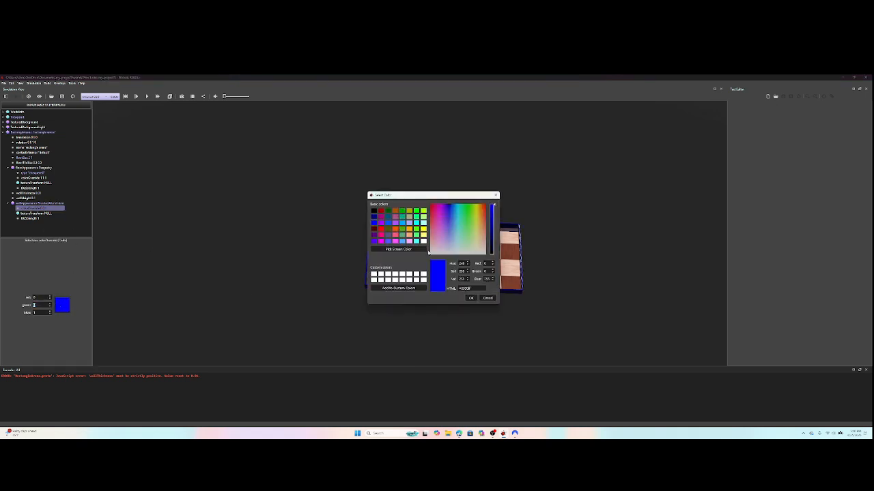
pyautogui.click(436, 210)
pyautogui.click(471, 298)
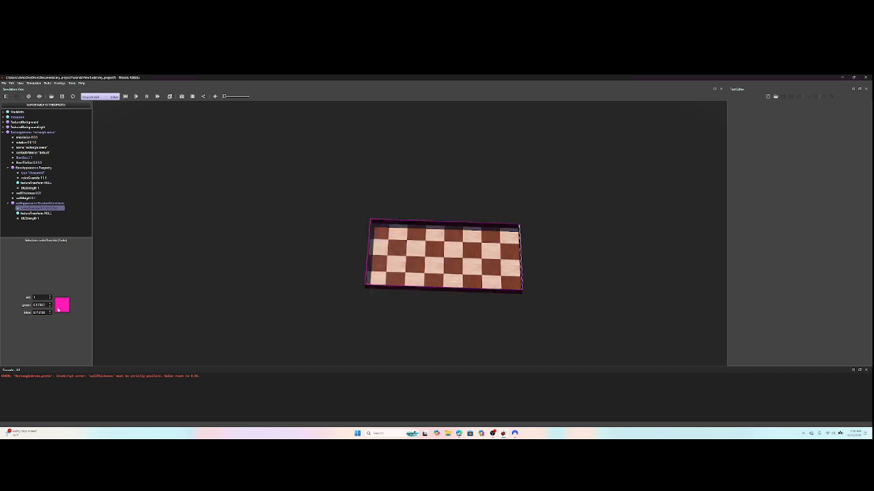
pyautogui.click(61, 303)
pyautogui.click(374, 222)
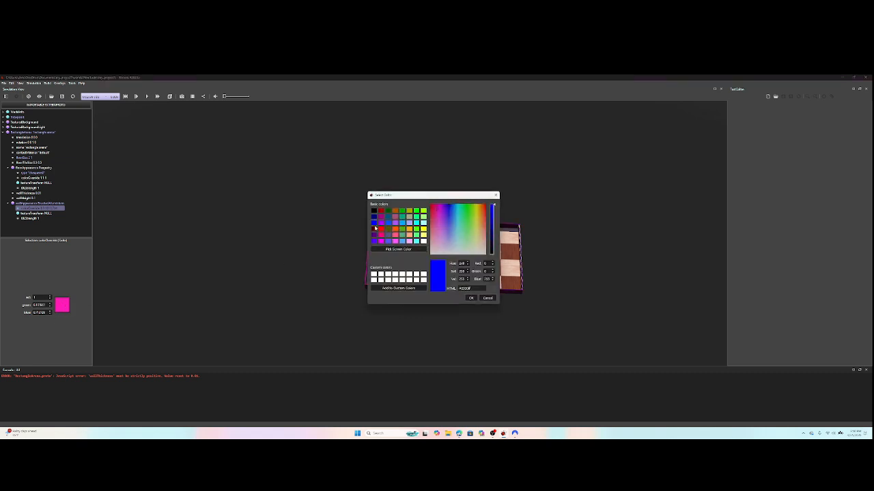
pyautogui.click(471, 298)
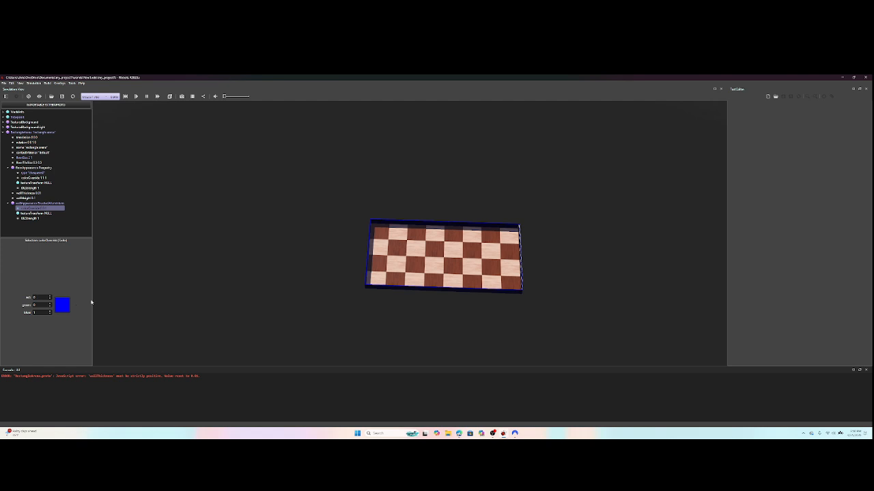
# Step: Set the red and green components of the walls' colorOverride to 1
pyautogui.doubleClick(36, 298)
pyautogui.write('1')
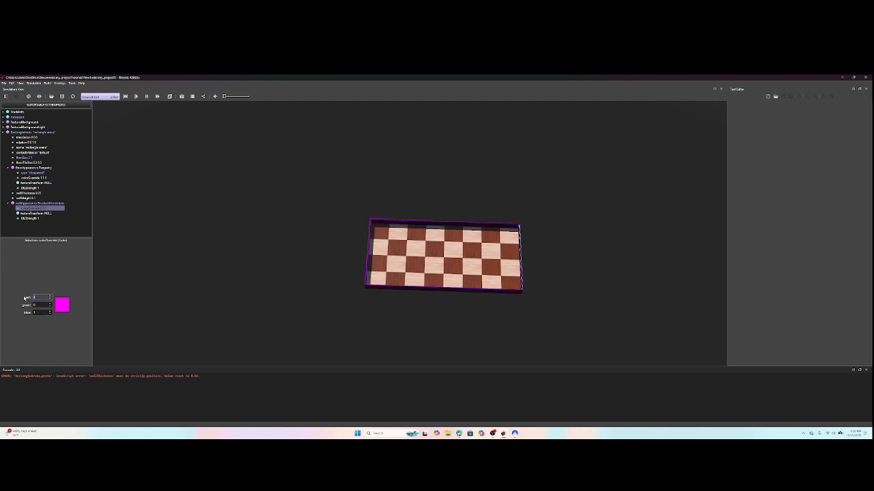
pyautogui.press('Tab')
pyautogui.write('1')
# Step: Change the colorOverride of the arena's wallAppearance to black using the color picker
pyautogui.click(62, 305)
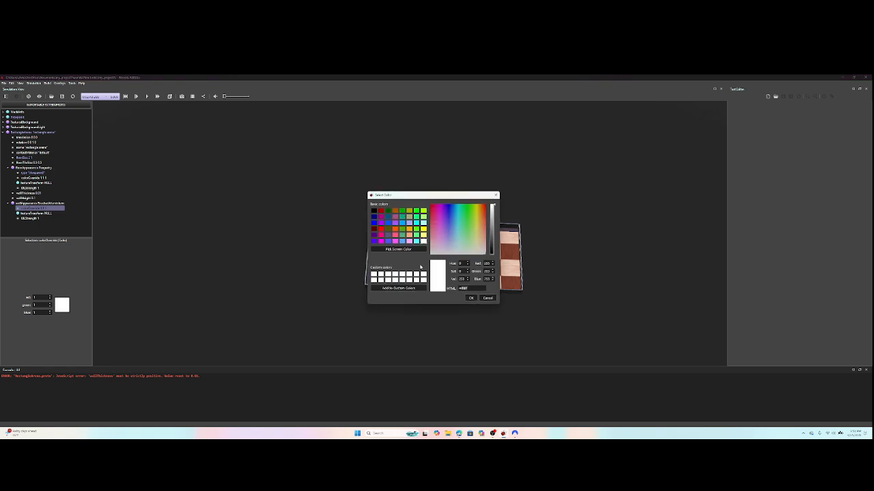
pyautogui.click(374, 209)
pyautogui.click(471, 298)
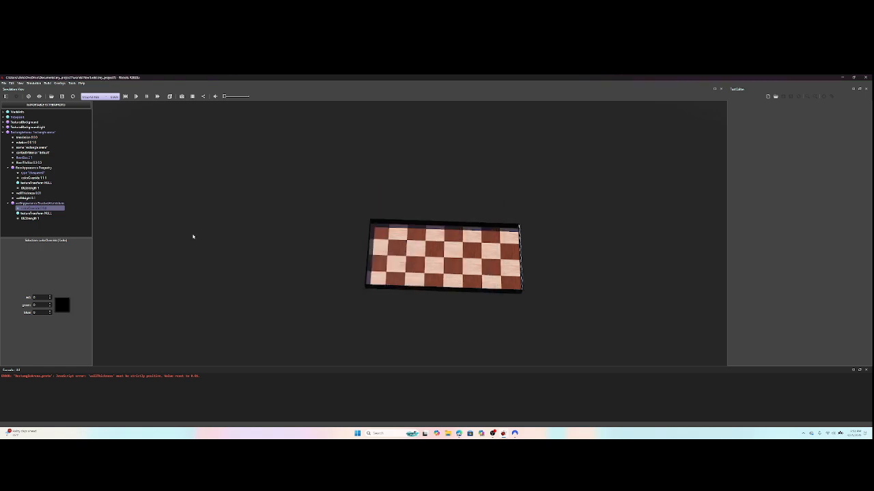
pyautogui.click(26, 218)
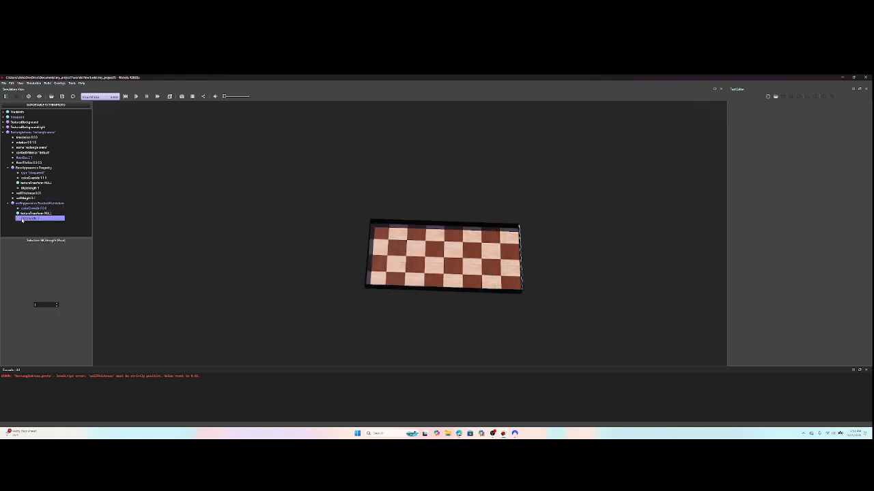
pyautogui.click(22, 213)
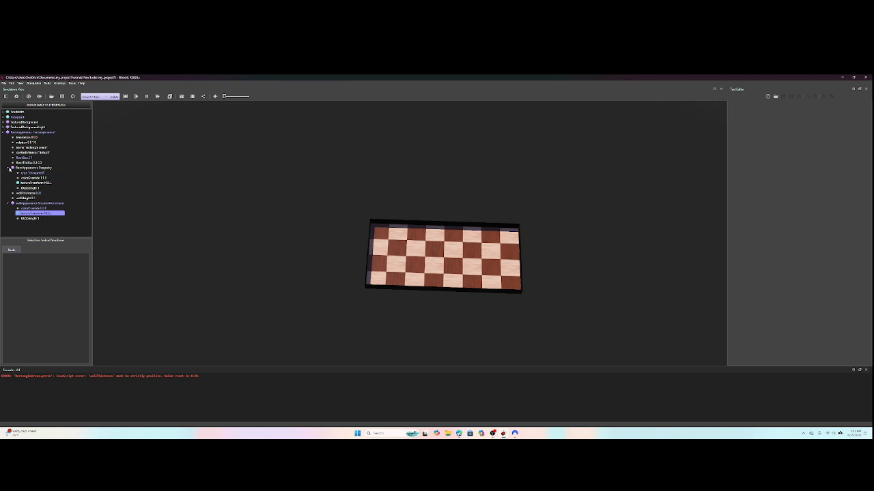
# Step: Try the dark strip type for the arena floor's Parquetry appearance
pyautogui.click(54, 174)
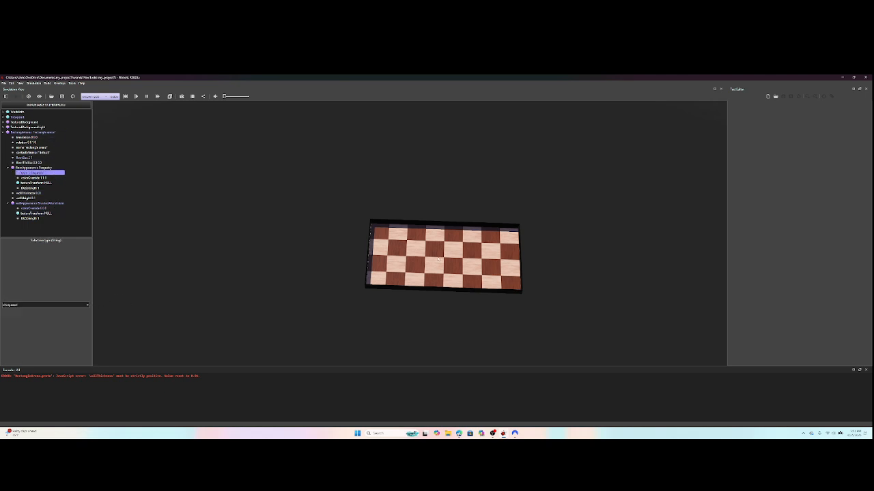
pyautogui.click(86, 305)
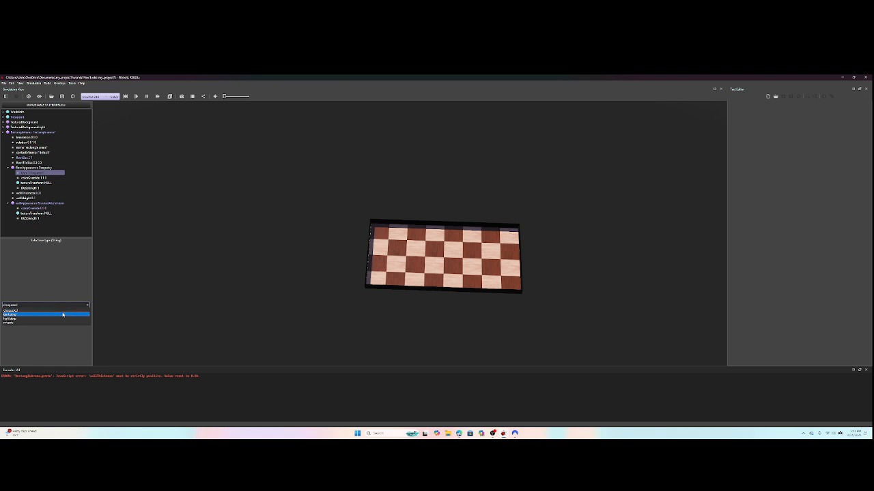
pyautogui.click(64, 312)
pyautogui.click(36, 173)
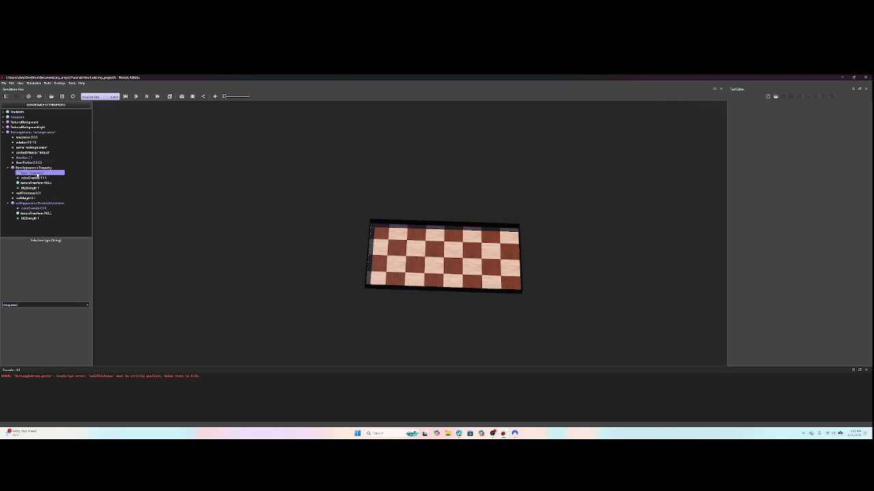
pyautogui.click(88, 304)
pyautogui.click(63, 316)
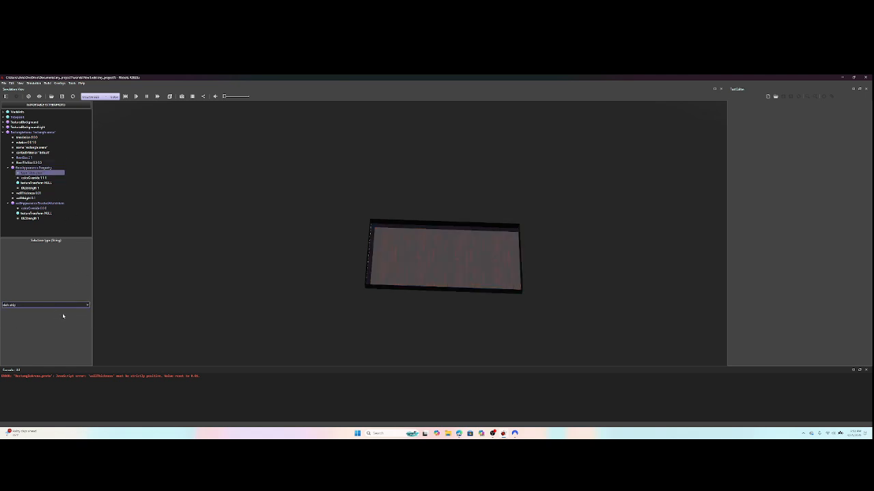
# Step: Try the light strip and mosaic types for the floor's Parquetry appearance
pyautogui.click(89, 305)
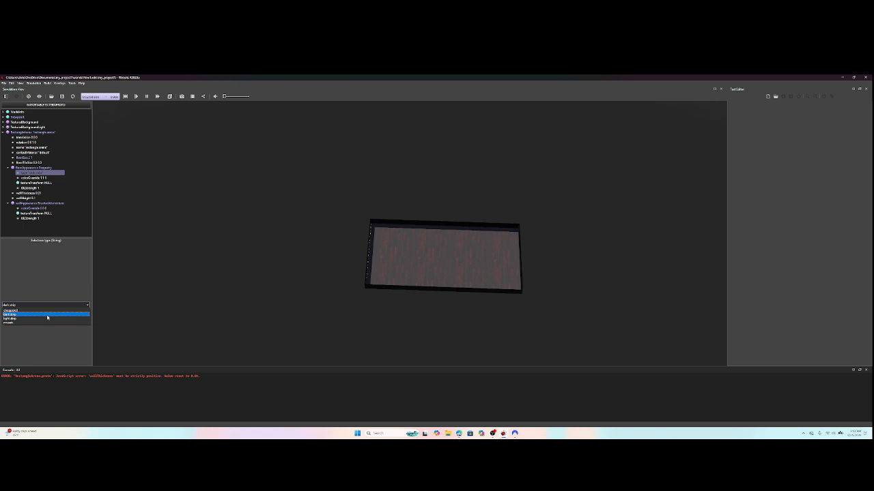
pyautogui.click(48, 316)
pyautogui.click(88, 306)
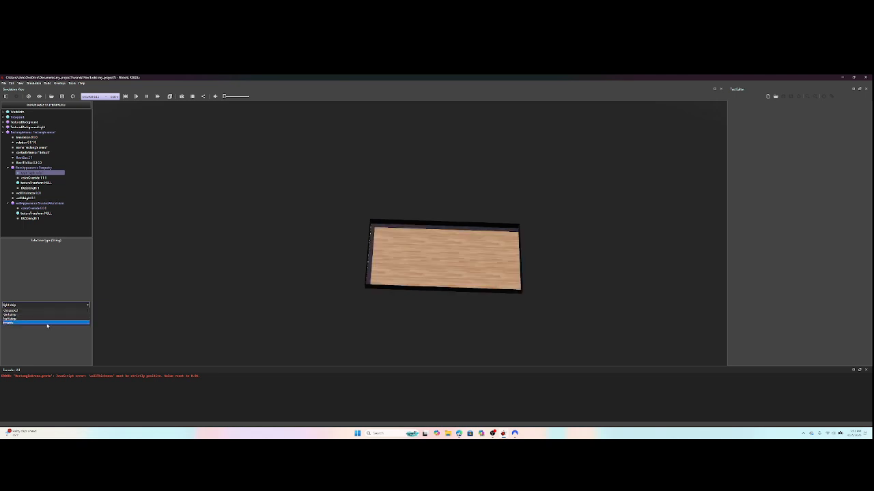
pyautogui.click(47, 322)
# Step: Set the floor's Parquetry type to light strip
pyautogui.click(82, 306)
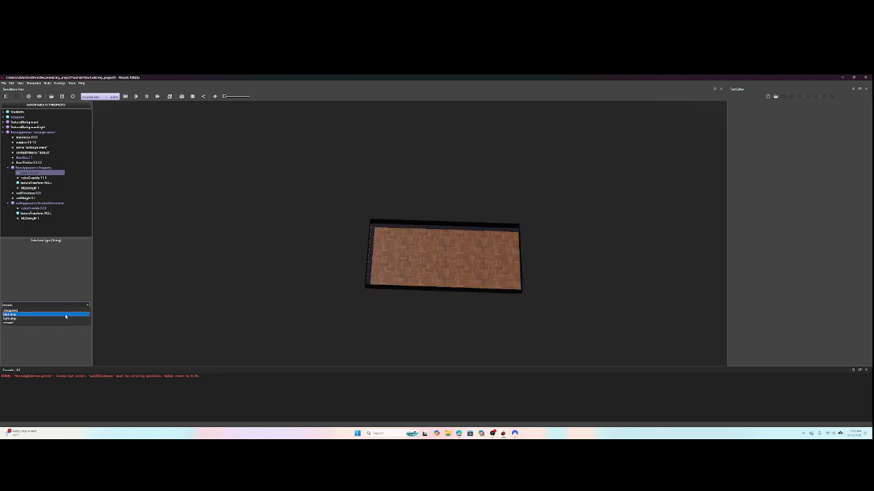
pyautogui.click(54, 317)
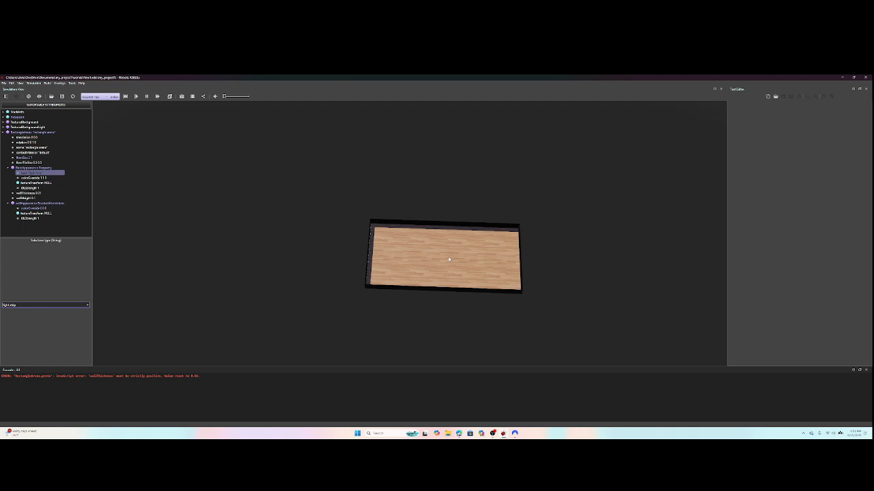
pyautogui.click(73, 305)
pyautogui.click(66, 318)
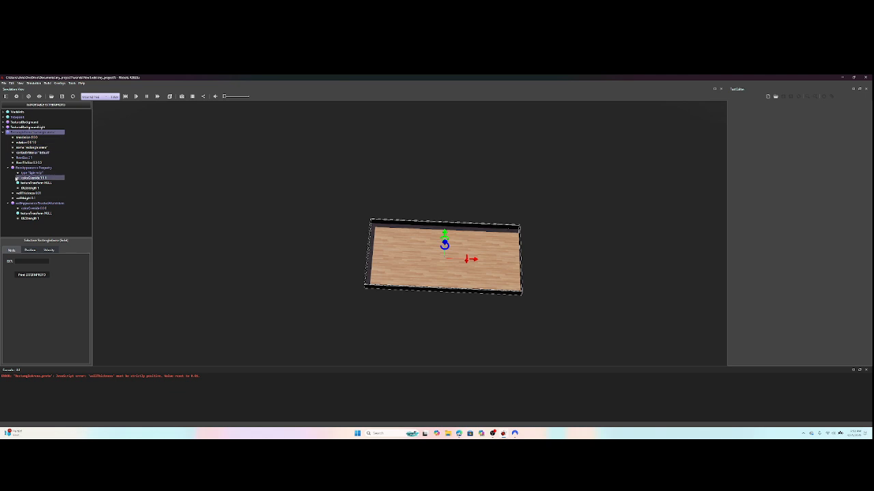
# Step: Try a dark olive colorOverride on the floorAppearance of the arena
pyautogui.click(29, 183)
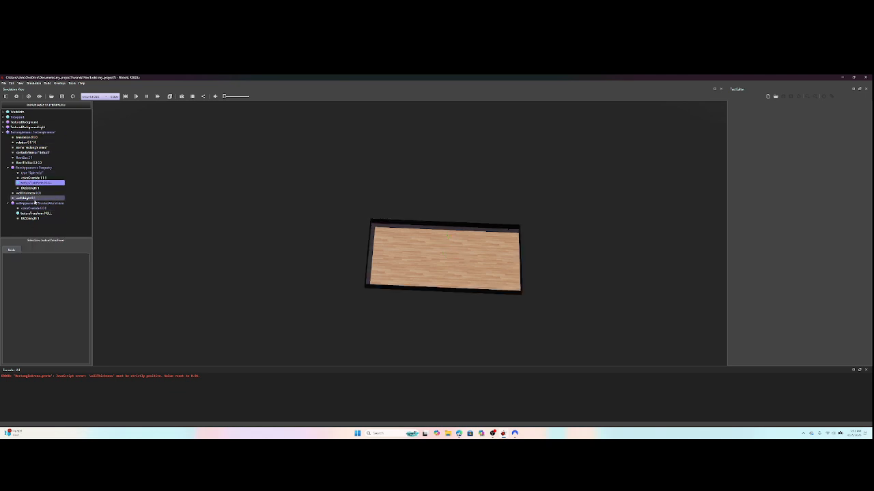
pyautogui.click(409, 266)
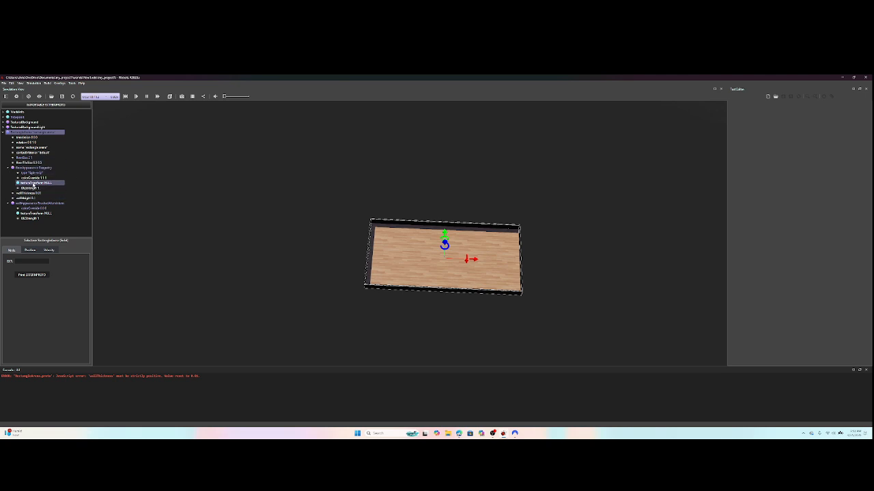
pyautogui.click(31, 178)
pyautogui.click(400, 260)
pyautogui.click(32, 178)
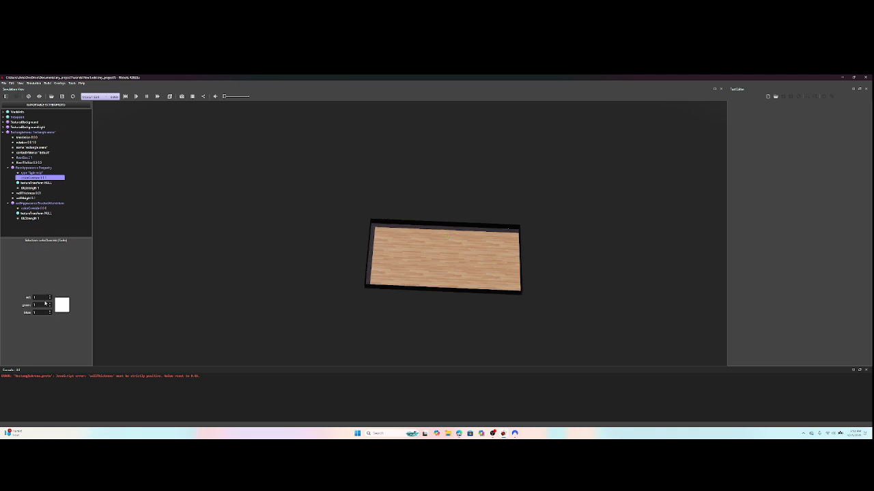
pyautogui.click(61, 304)
pyautogui.click(388, 227)
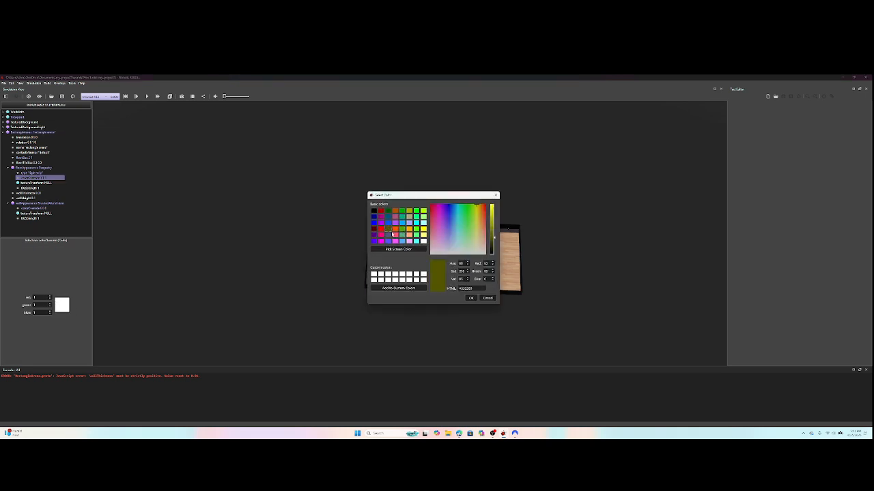
pyautogui.click(471, 299)
pyautogui.click(402, 261)
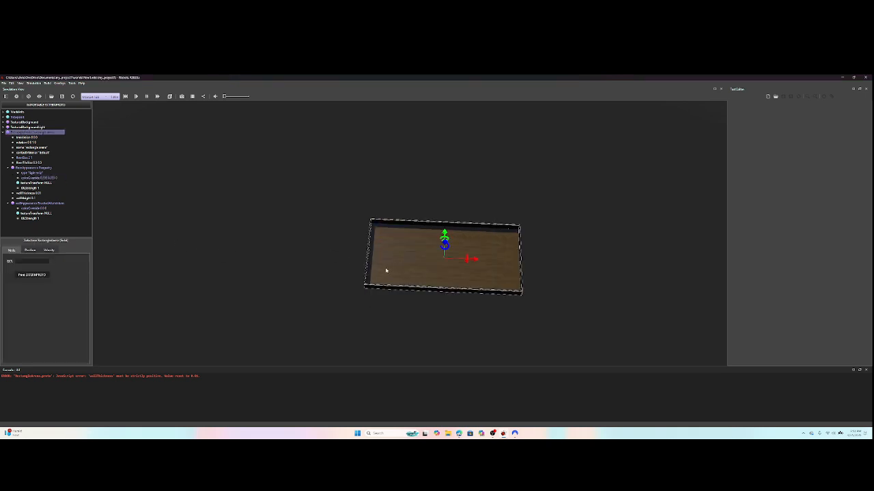
# Step: Try a dark green colorOverride on the arena's floor
pyautogui.click(33, 178)
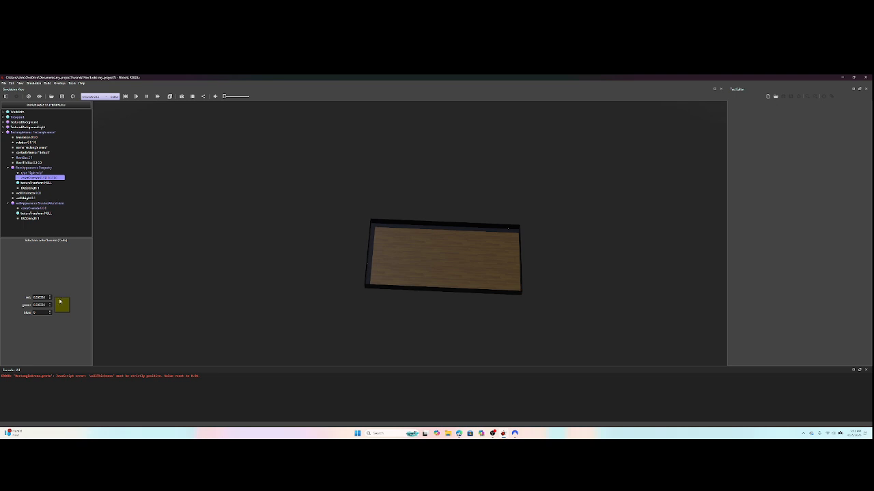
pyautogui.click(61, 304)
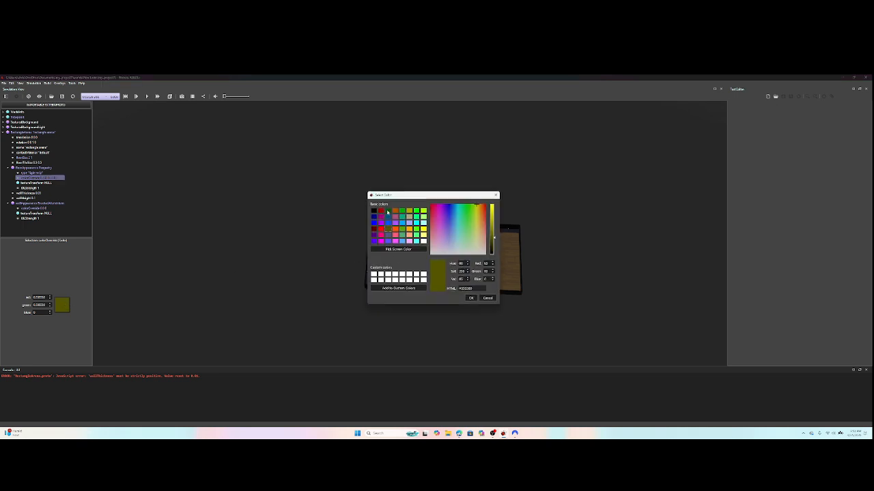
pyautogui.click(387, 212)
pyautogui.click(471, 299)
pyautogui.click(448, 245)
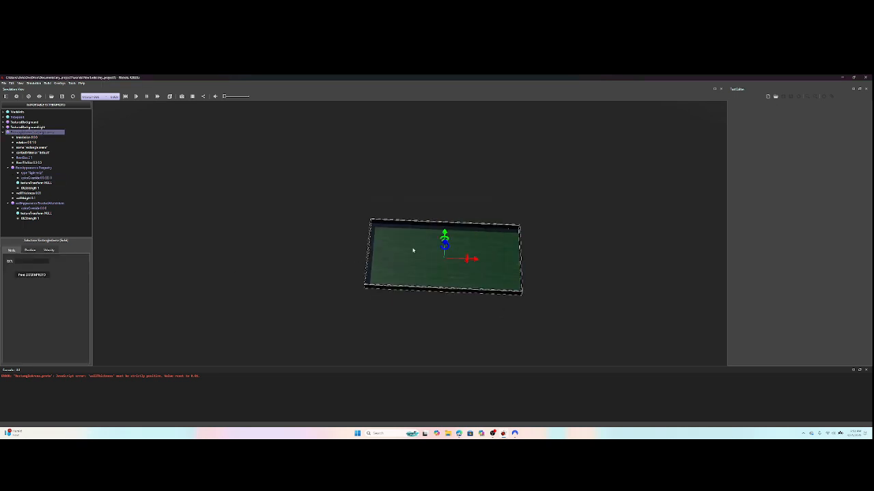
# Step: Set the floor's colorOverride back to white using the color picker
pyautogui.click(41, 178)
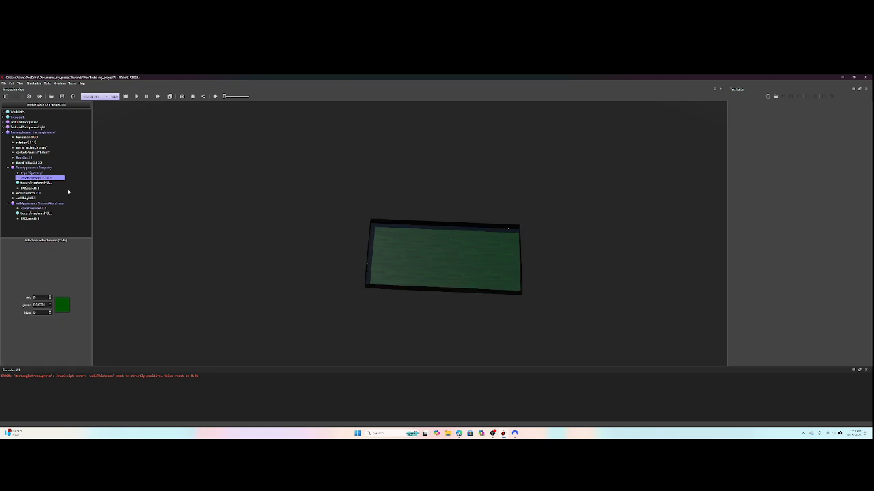
pyautogui.click(26, 293)
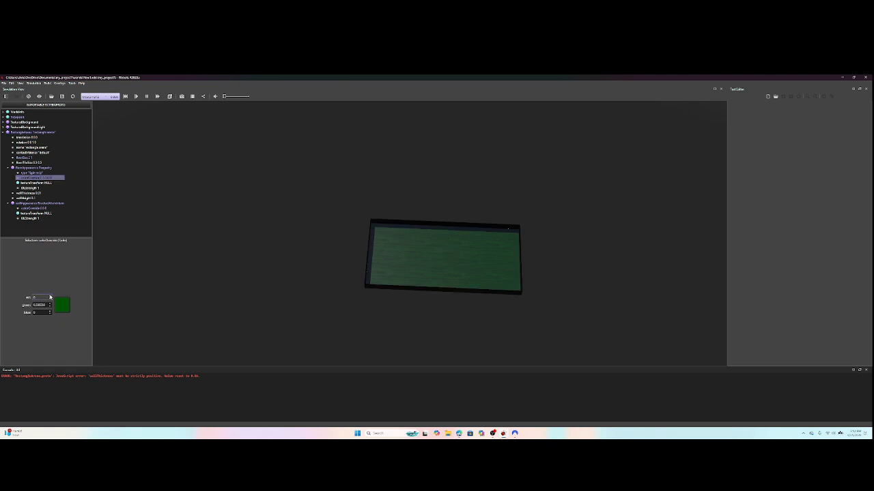
pyautogui.click(62, 305)
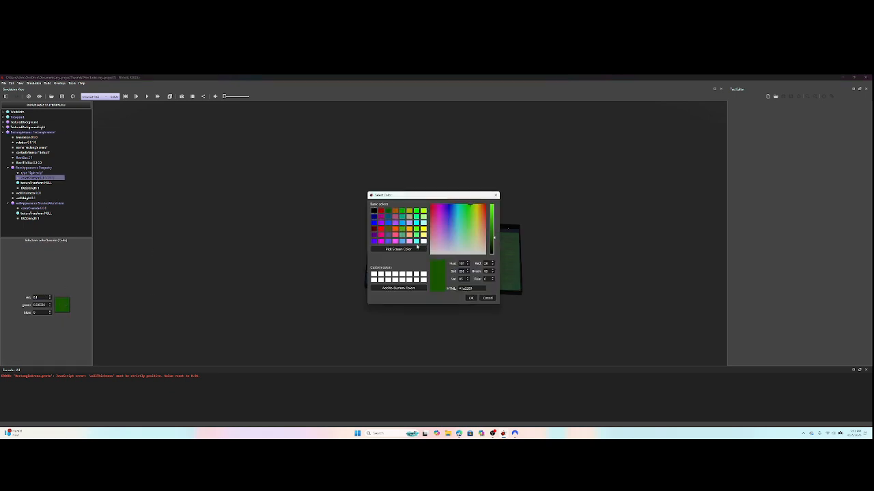
pyautogui.click(423, 241)
pyautogui.click(470, 298)
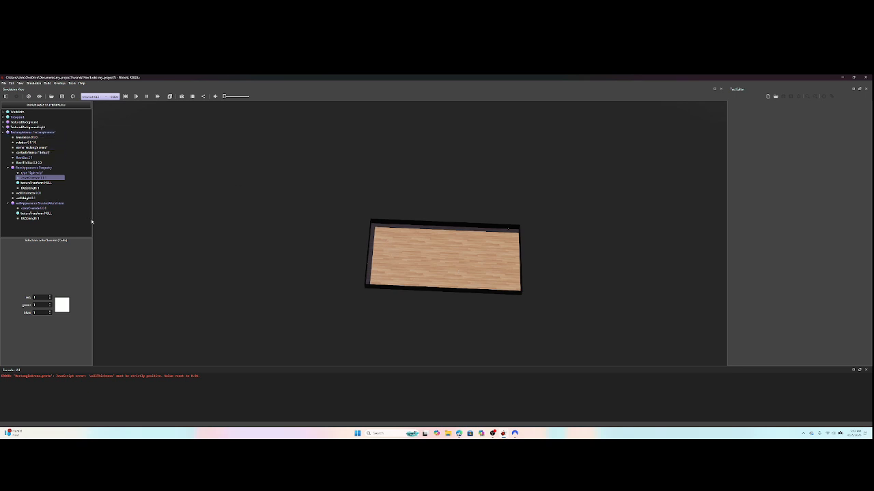
pyautogui.moveTo(398, 242); pyautogui.dragTo(421, 230)
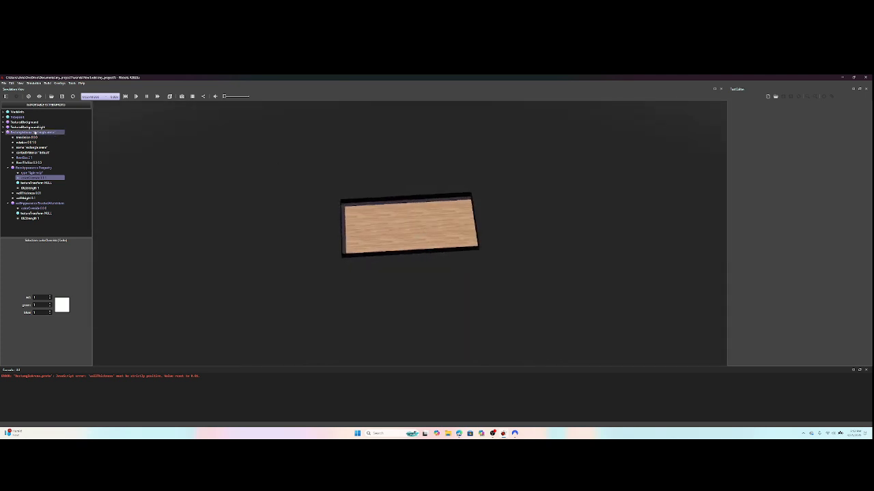
# Step: Examine the rectangle arena's rotation, translation and contact material fields and its placement in the scene
pyautogui.click(30, 132)
pyautogui.click(27, 142)
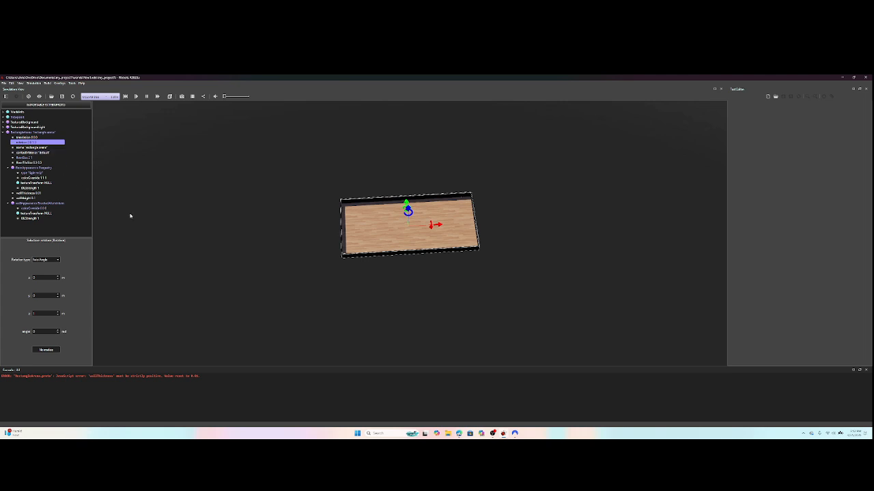
pyautogui.click(27, 137)
pyautogui.moveTo(356, 212); pyautogui.dragTo(374, 238)
pyautogui.click(401, 232)
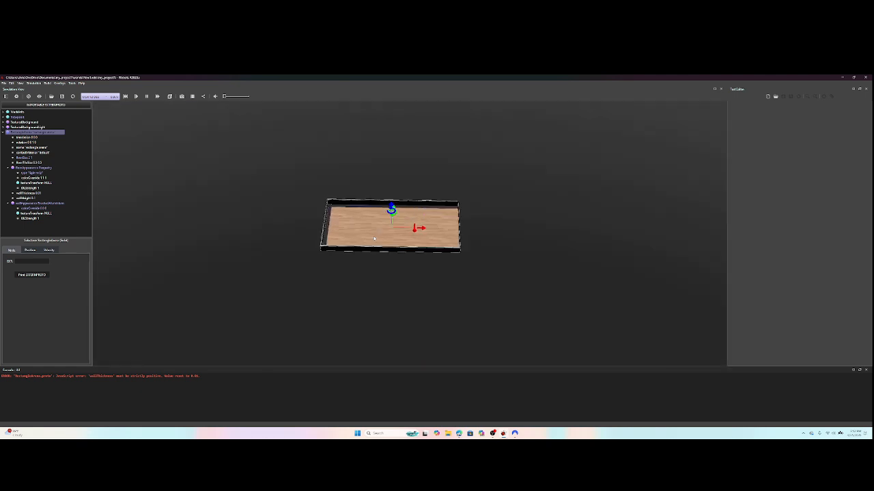
pyautogui.click(31, 148)
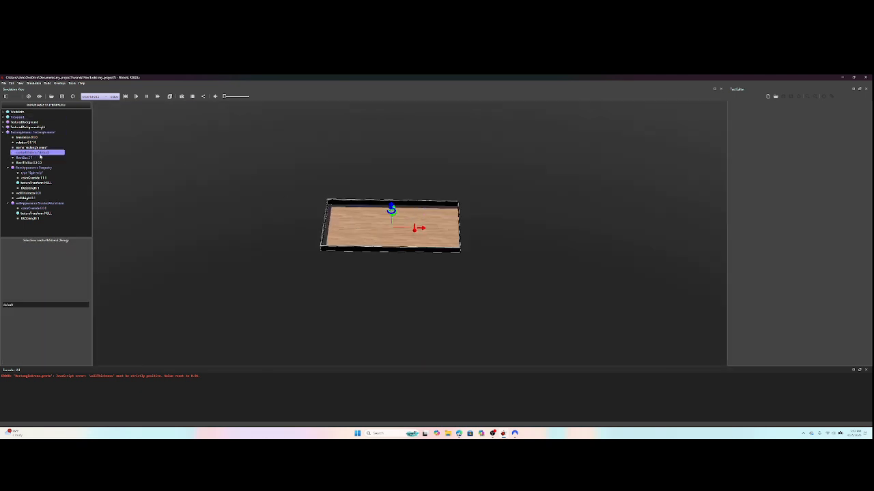
pyautogui.click(30, 142)
pyautogui.click(26, 138)
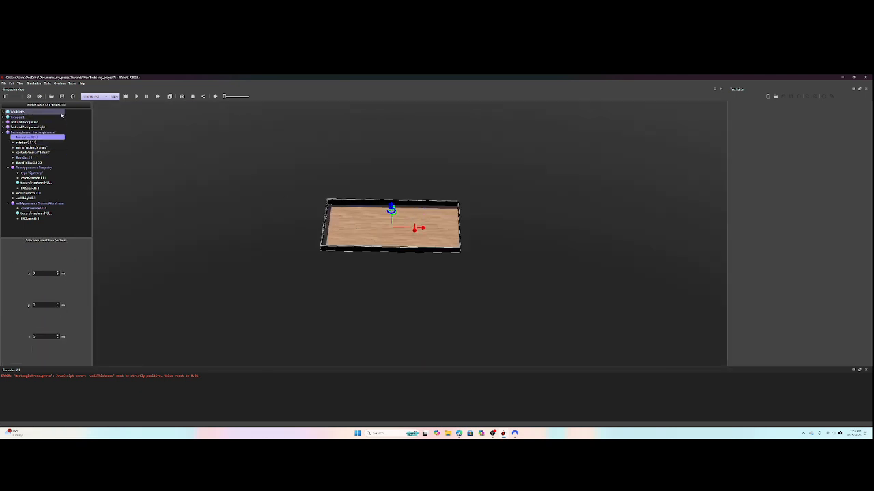
pyautogui.click(380, 236)
pyautogui.moveTo(380, 235)
pyautogui.mouseDown()
pyautogui.moveTo(374, 217)
pyautogui.moveTo(373, 226)
pyautogui.mouseUp()
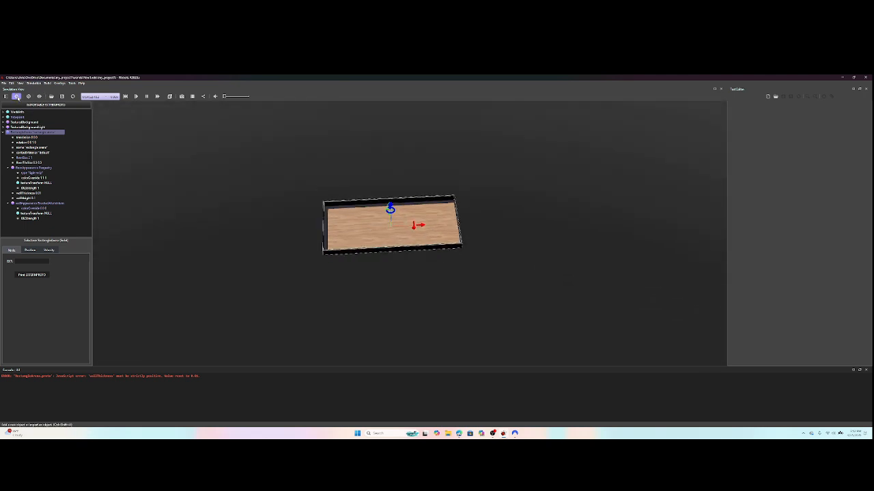
# Step: Search the nodes available to add for "ep" and "square", and examine the square-path Pioneer robot's description
pyautogui.click(16, 96)
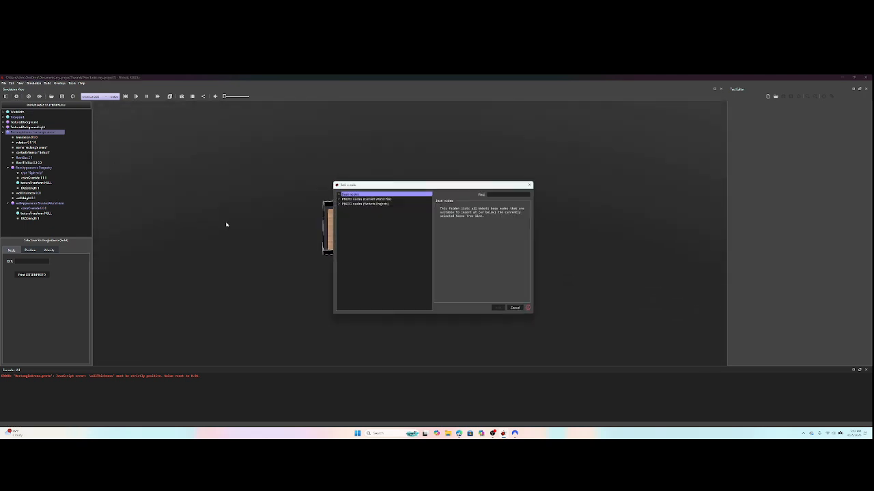
pyautogui.click(501, 194)
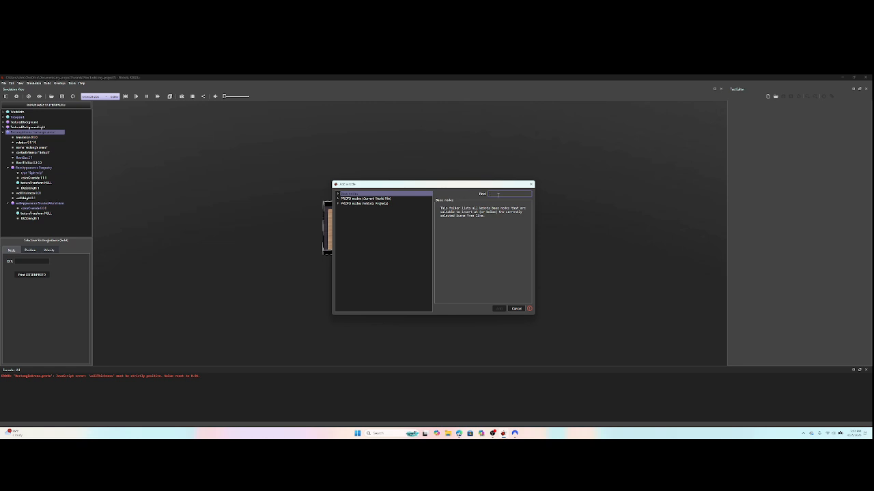
pyautogui.write('epu')
pyautogui.press('BackSpace')
pyautogui.press('BackSpace')
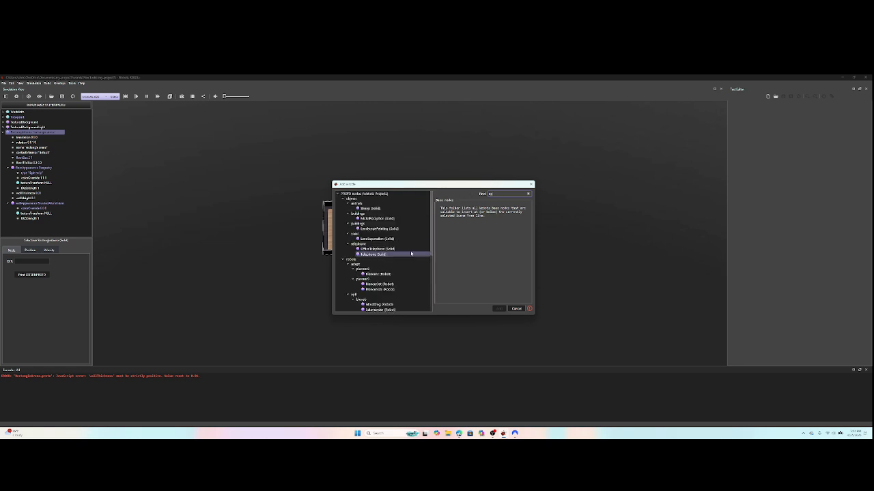
pyautogui.scroll(-5, 392, 252)
pyautogui.click(389, 304)
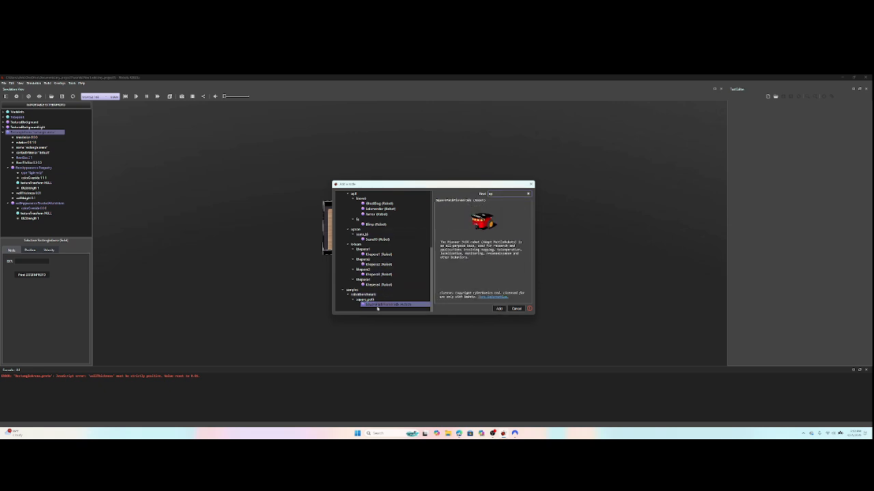
pyautogui.write('square')
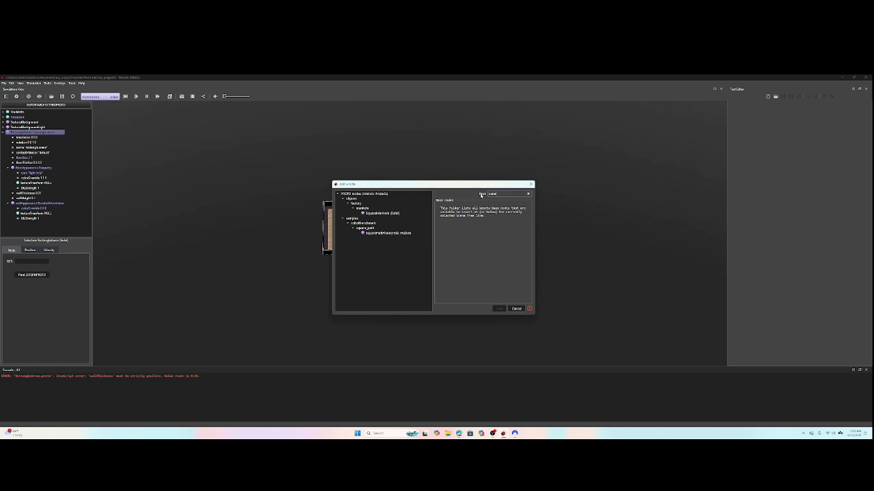
pyautogui.click(396, 233)
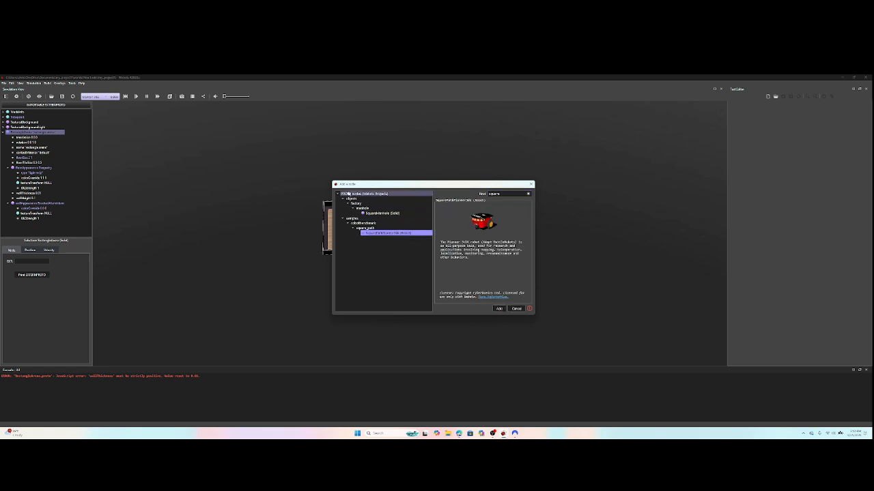
# Step: Search the nodes available to add for "wall"
pyautogui.doubleClick(497, 193)
pyautogui.write('wa')
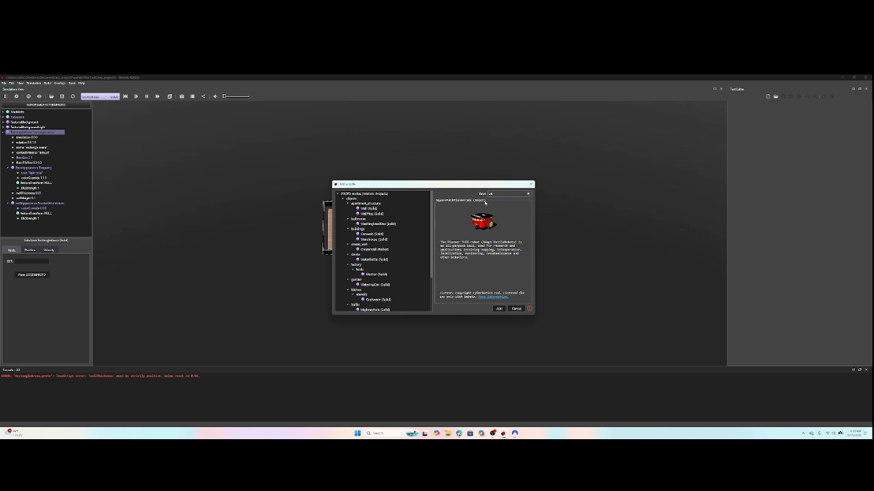
pyautogui.write('ll')
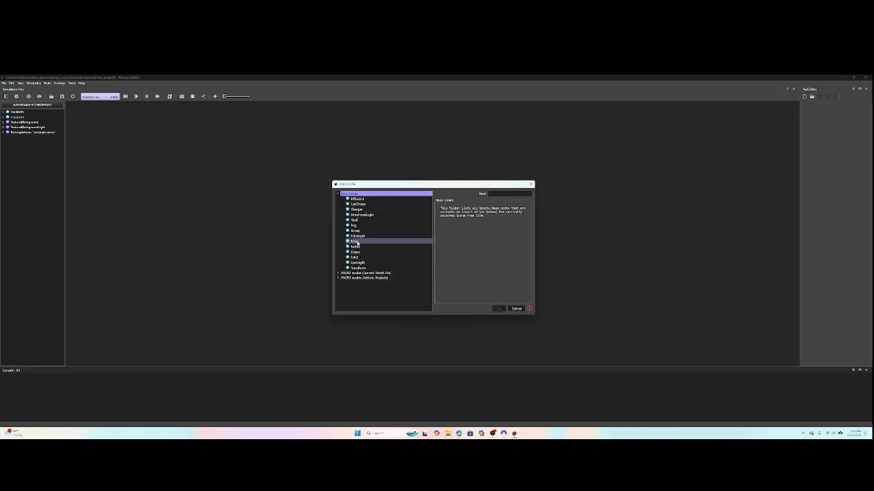
# Step: Examine the descriptions of base nodes such as Robot, Pose, Group, Fog, DirectionalLight and CadShape
pyautogui.click(357, 246)
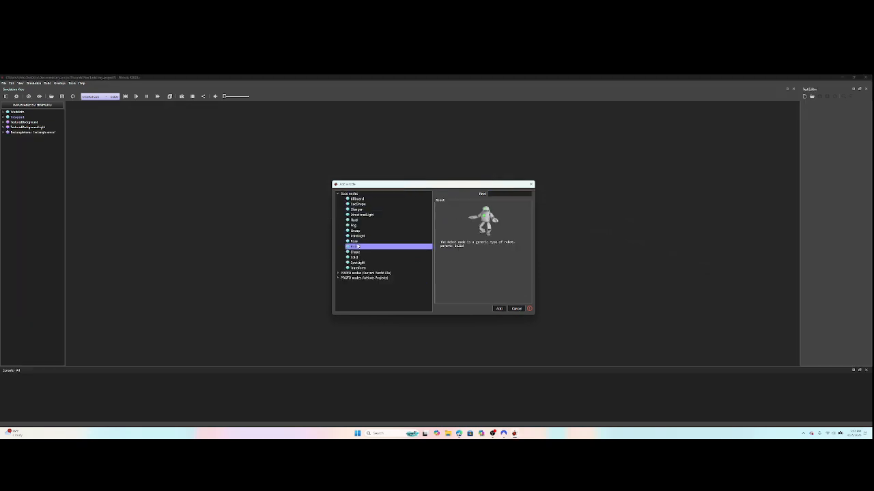
pyautogui.click(356, 241)
pyautogui.click(356, 231)
pyautogui.click(358, 225)
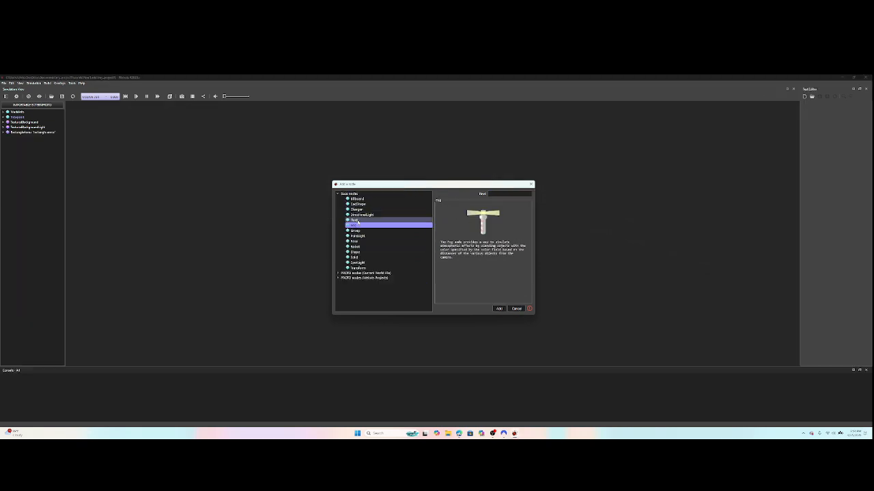
pyautogui.click(356, 215)
pyautogui.click(356, 204)
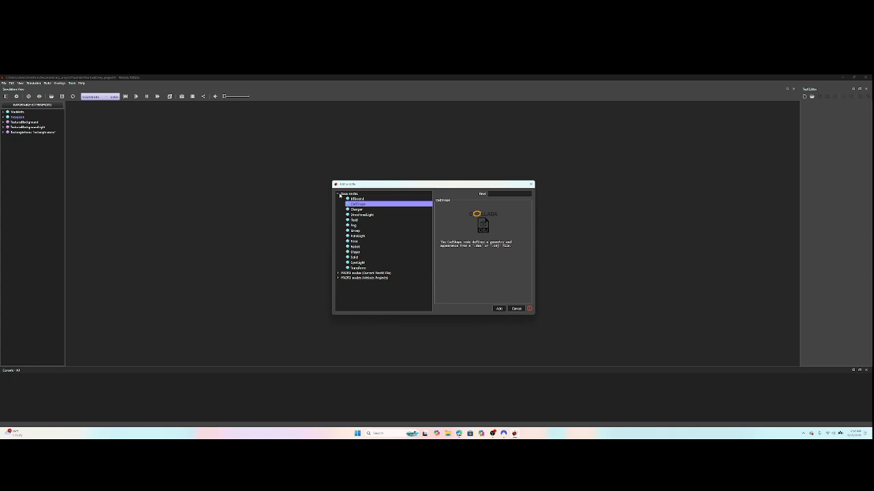
# Step: Examine the RectangleArena and TexturedBackgroundLight PROTO nodes of the current world file
pyautogui.click(337, 194)
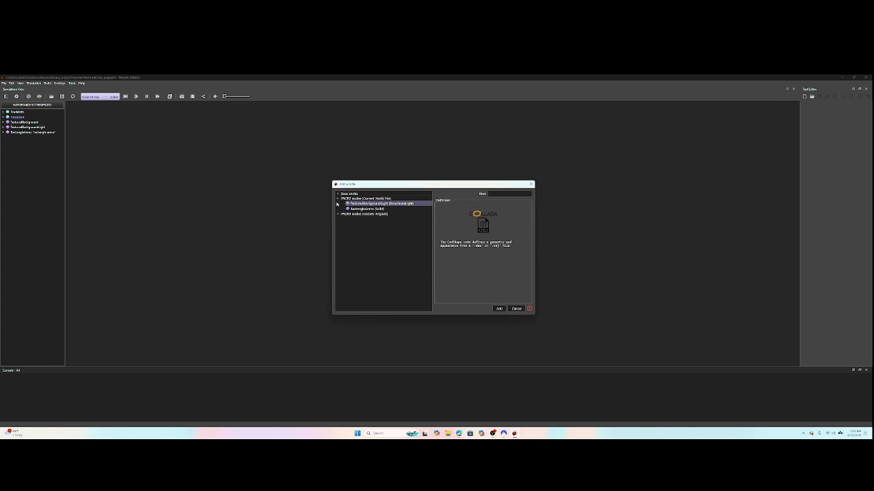
pyautogui.click(362, 209)
pyautogui.click(364, 203)
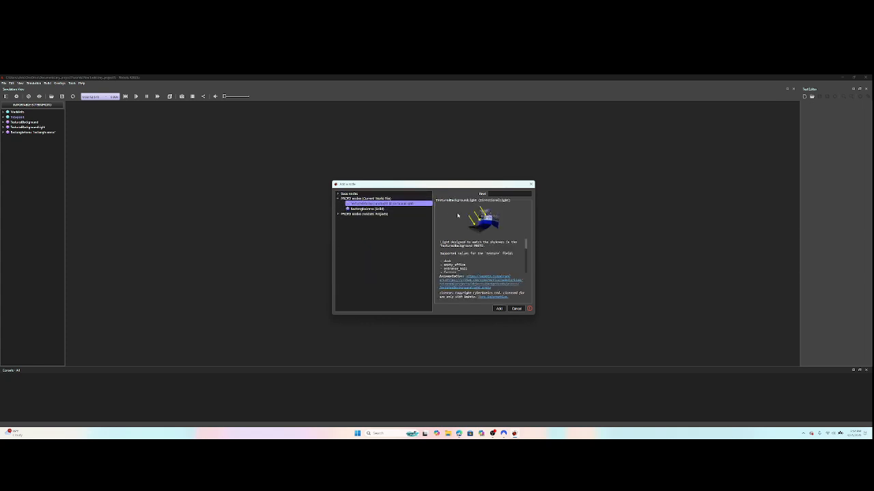
# Step: Examine the default and bounding_objects PROTO nodes of Webots Projects, including the pipe and torus bounding objects
pyautogui.click(338, 199)
pyautogui.click(337, 204)
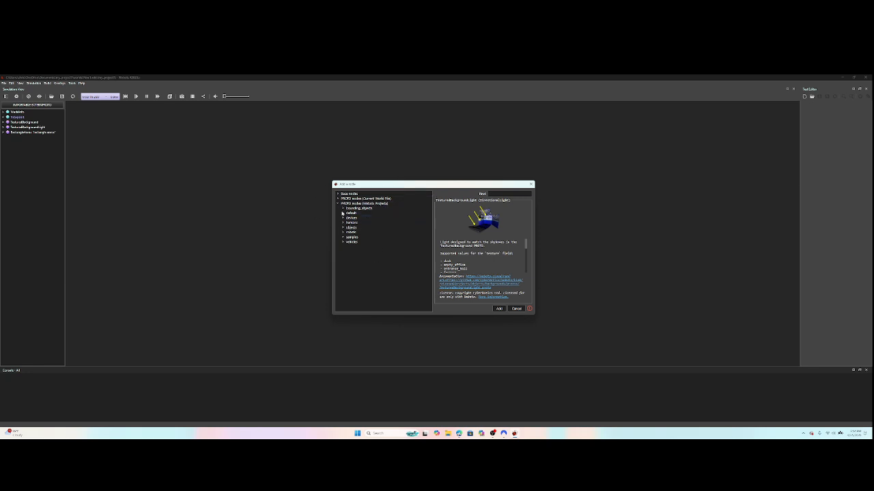
pyautogui.click(343, 213)
pyautogui.click(369, 217)
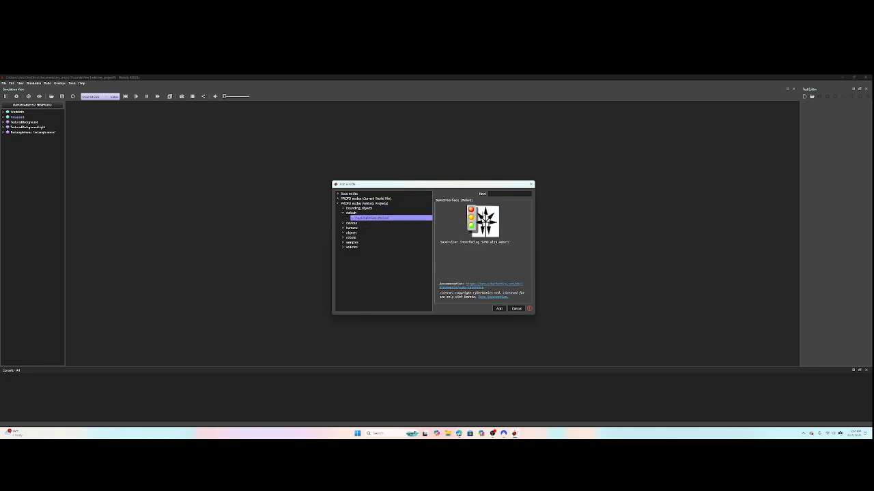
pyautogui.doubleClick(344, 208)
pyautogui.click(377, 213)
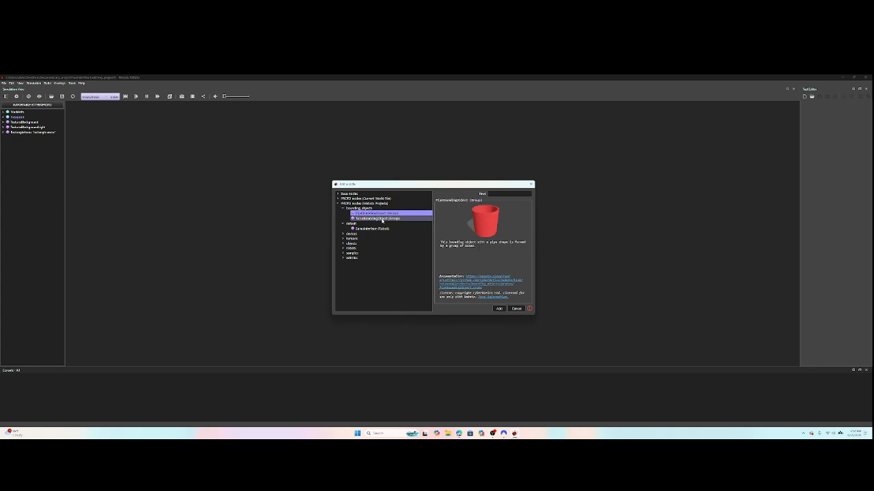
pyautogui.click(381, 218)
# Step: Examine the JetsonNano node in the nvidia group of the devices category
pyautogui.click(342, 234)
pyautogui.click(355, 239)
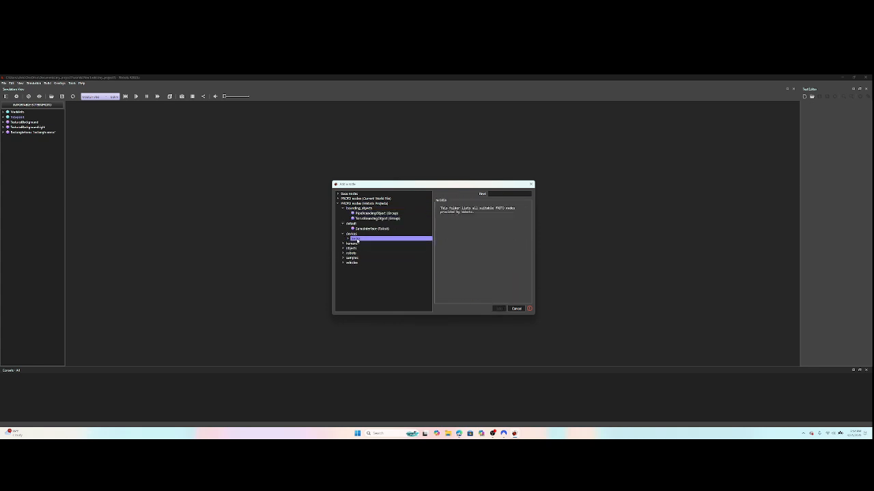
pyautogui.click(347, 239)
pyautogui.click(374, 243)
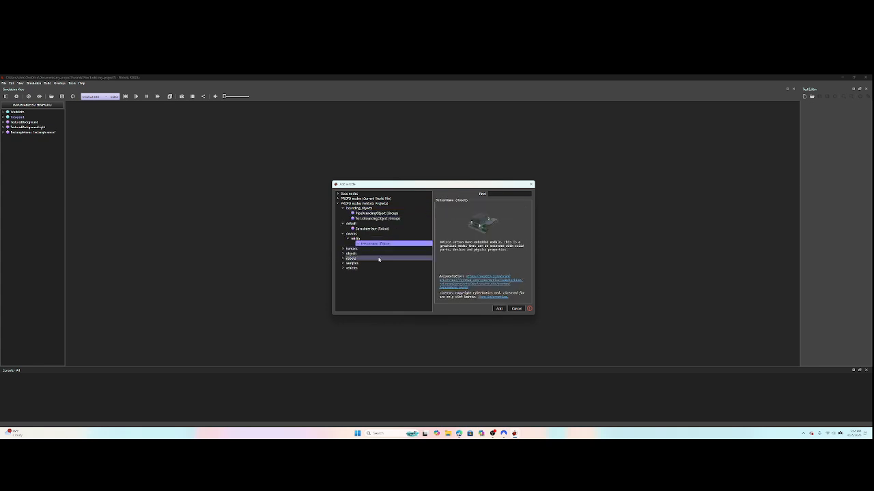
# Step: Examine the C3D viewer and Pedestrian nodes in the humans category
pyautogui.click(343, 249)
pyautogui.click(353, 253)
pyautogui.click(348, 254)
pyautogui.click(374, 258)
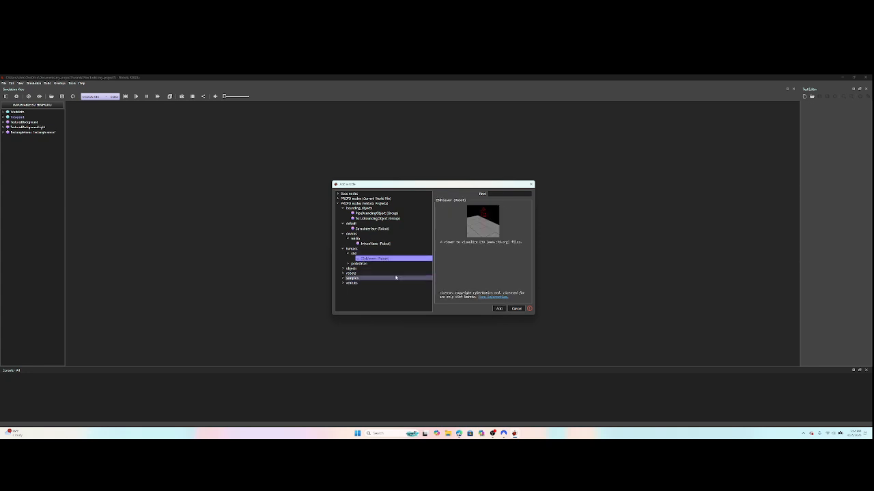
pyautogui.click(348, 263)
pyautogui.click(372, 269)
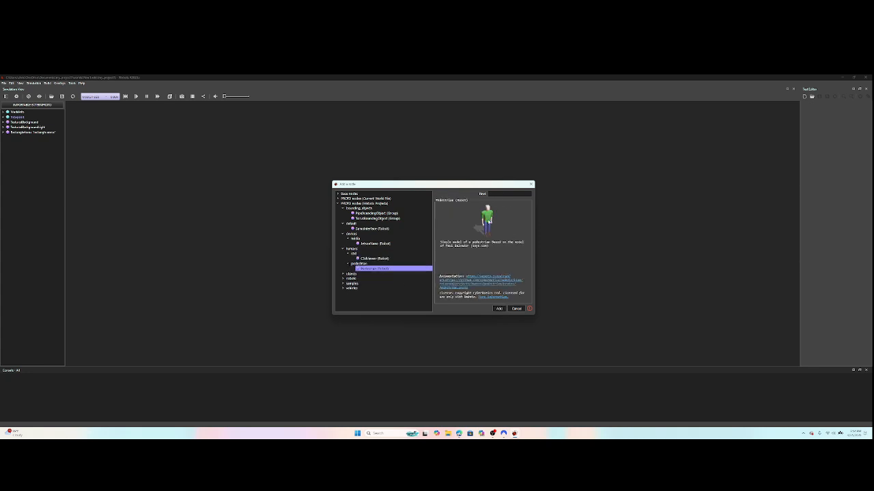
# Step: Look through the groups listed under the objects and robots categories
pyautogui.click(342, 274)
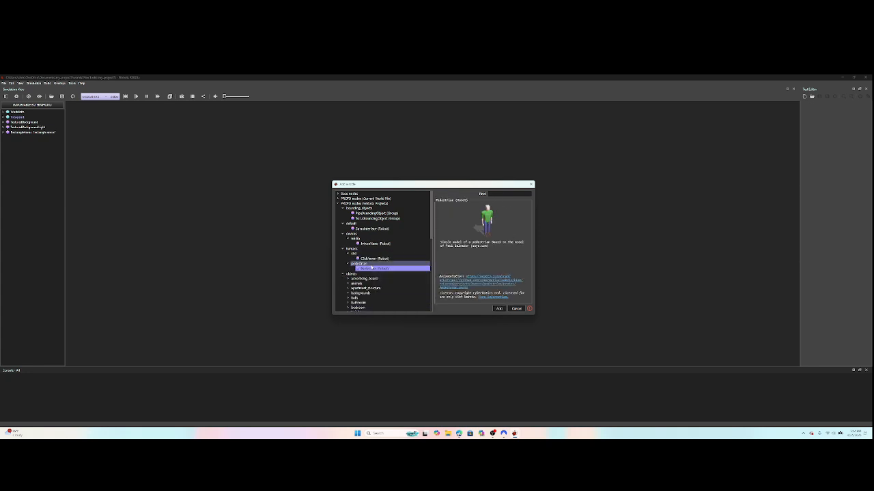
pyautogui.scroll(-5, 360, 270)
pyautogui.scroll(-5, 362, 267)
pyautogui.scroll(-1, 380, 277)
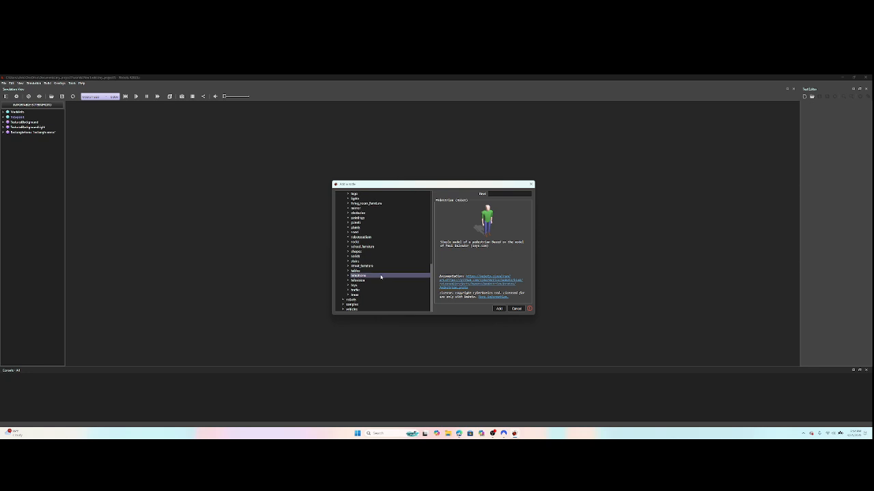
pyautogui.click(343, 300)
pyautogui.scroll(-4, 385, 300)
pyautogui.scroll(-8, 384, 301)
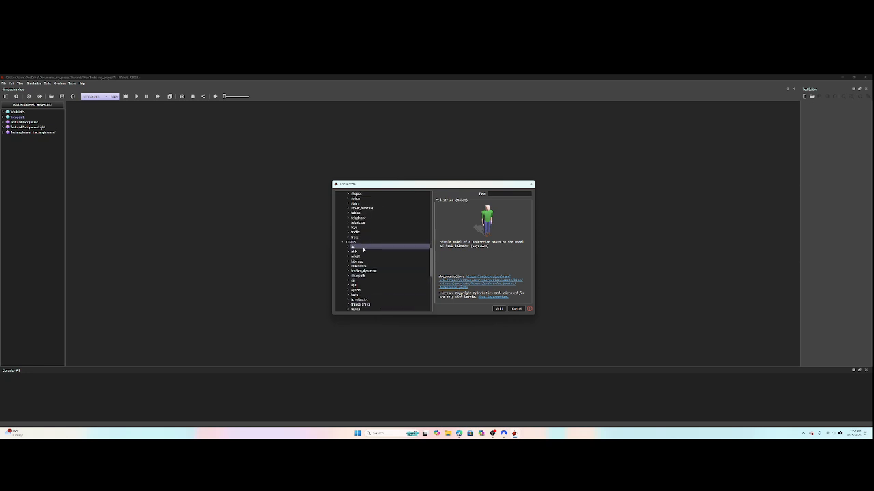
pyautogui.scroll(5, 382, 297)
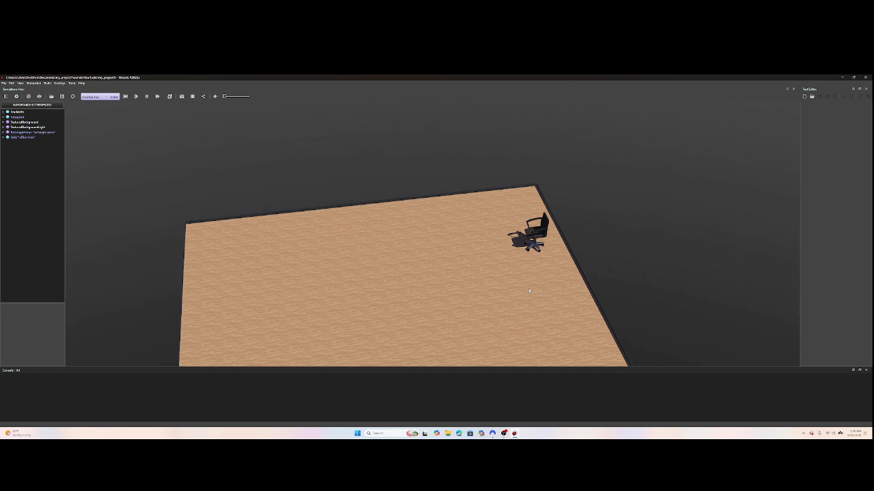
# Step: Delete the office chair from the arena
pyautogui.scroll(1, 528, 290)
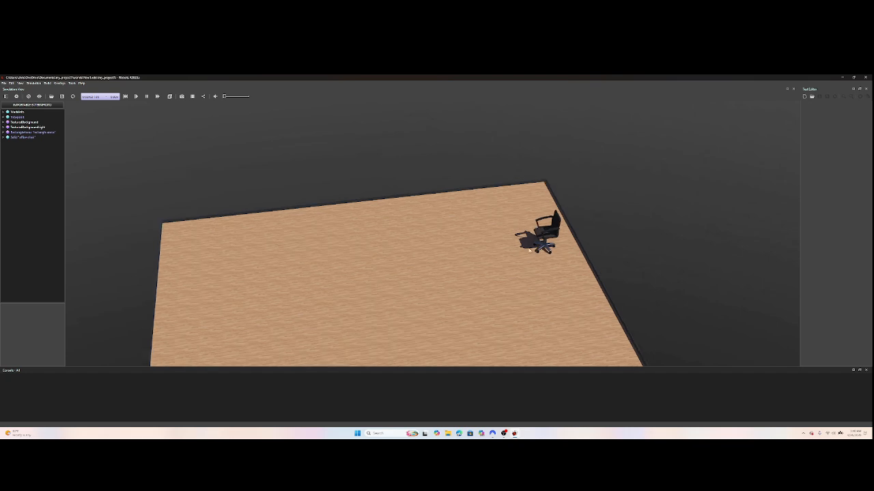
pyautogui.click(543, 239)
pyautogui.press('Delete')
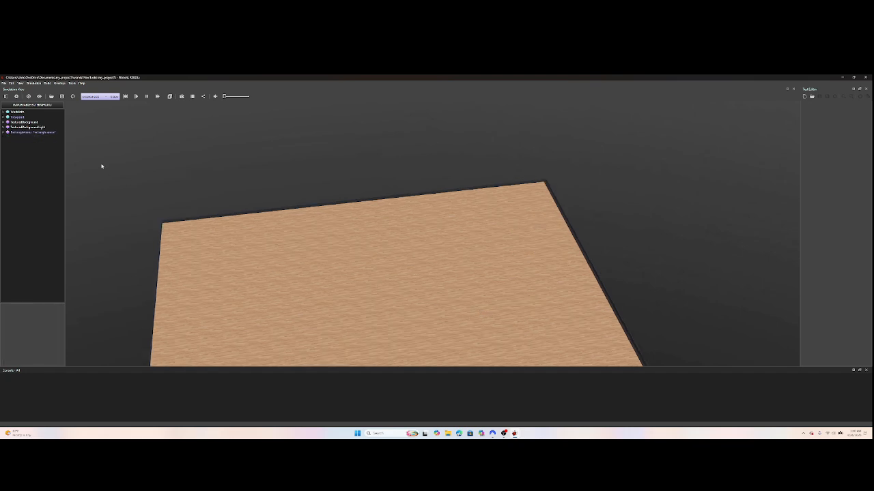
# Step: Set the rectangle arena's floor size to 5 m by 5 m
pyautogui.click(270, 267)
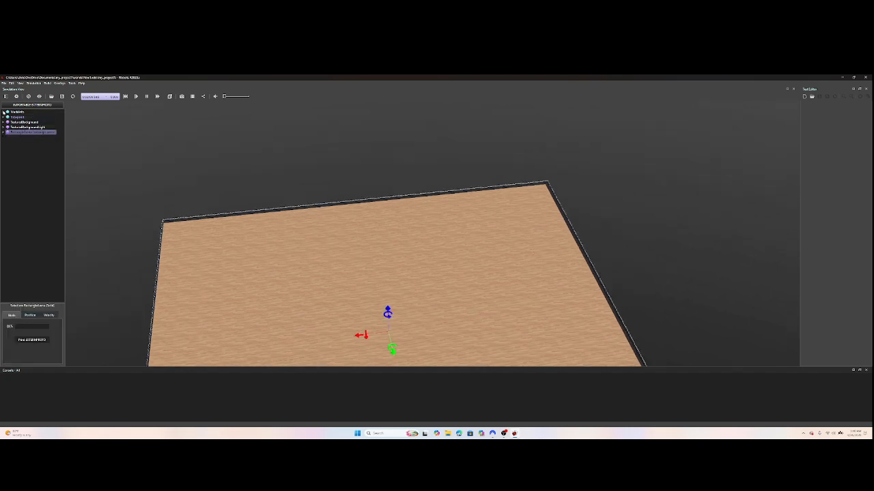
pyautogui.click(4, 132)
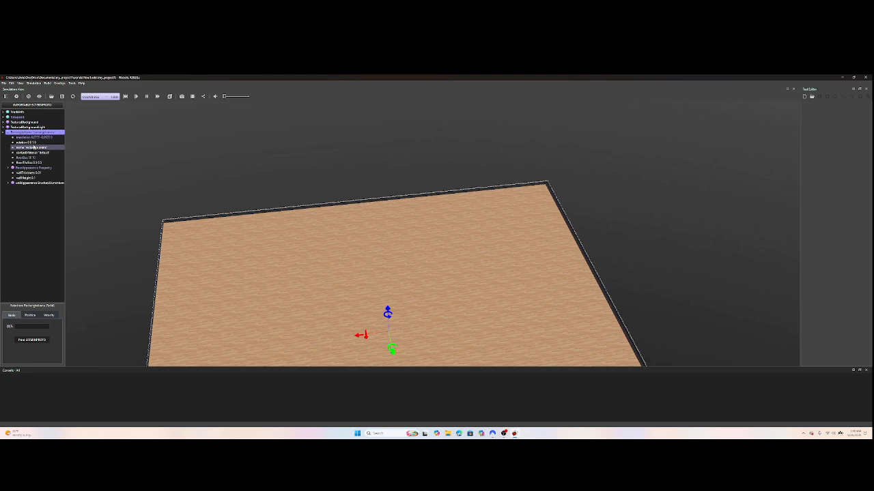
pyautogui.click(27, 158)
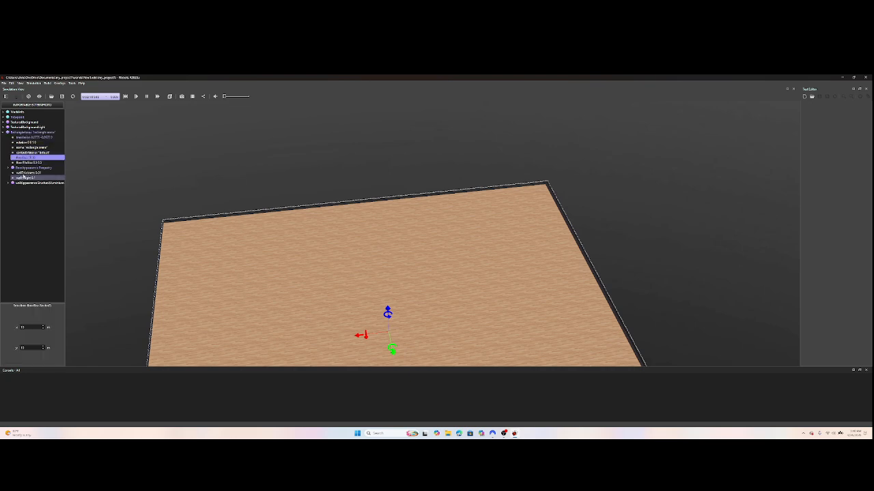
pyautogui.click(27, 327)
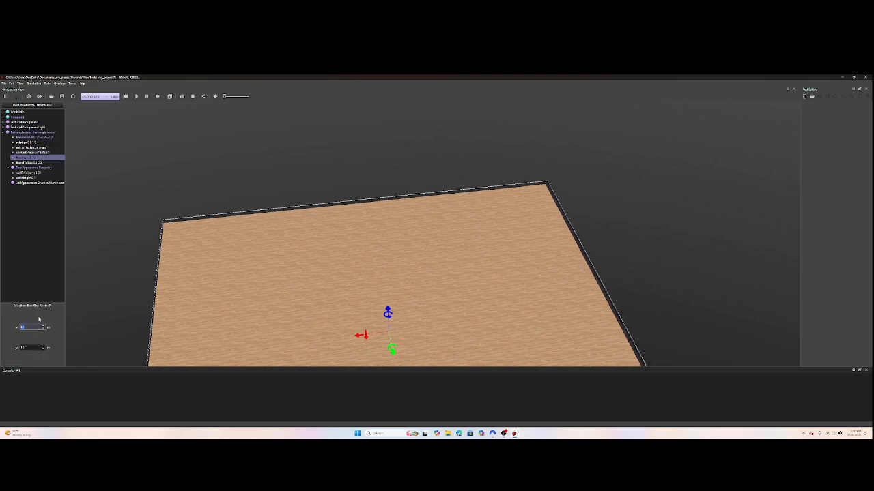
pyautogui.click(29, 348)
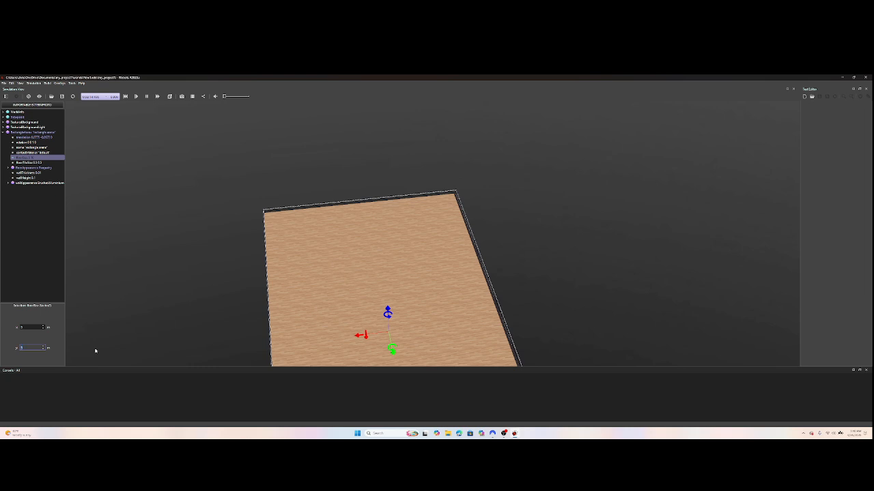
pyautogui.press('Return')
pyautogui.scroll(-5, 409, 327)
pyautogui.scroll(3, 417, 336)
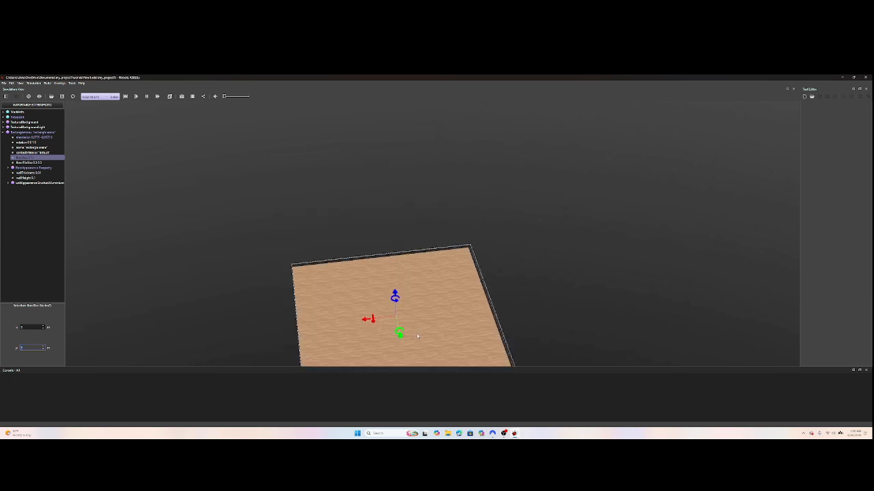
pyautogui.scroll(-2, 418, 335)
pyautogui.scroll(-3, 416, 328)
pyautogui.scroll(5, 419, 319)
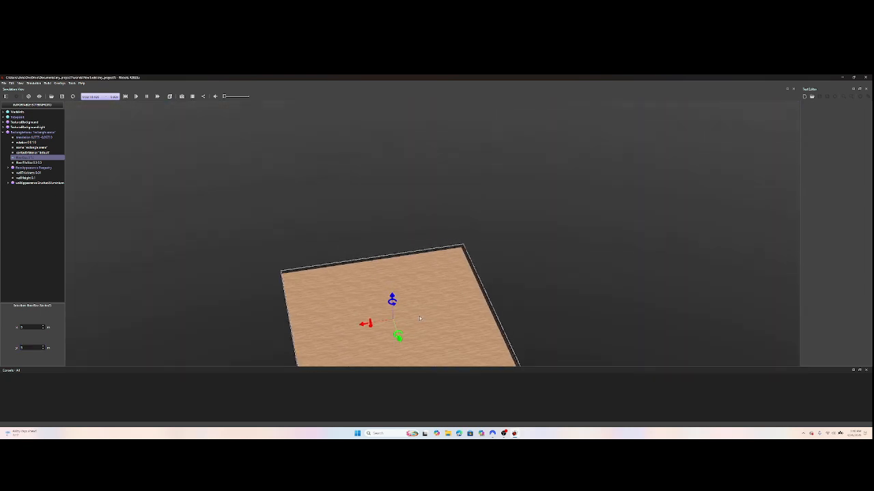
pyautogui.moveTo(419, 316); pyautogui.dragTo(365, 283)
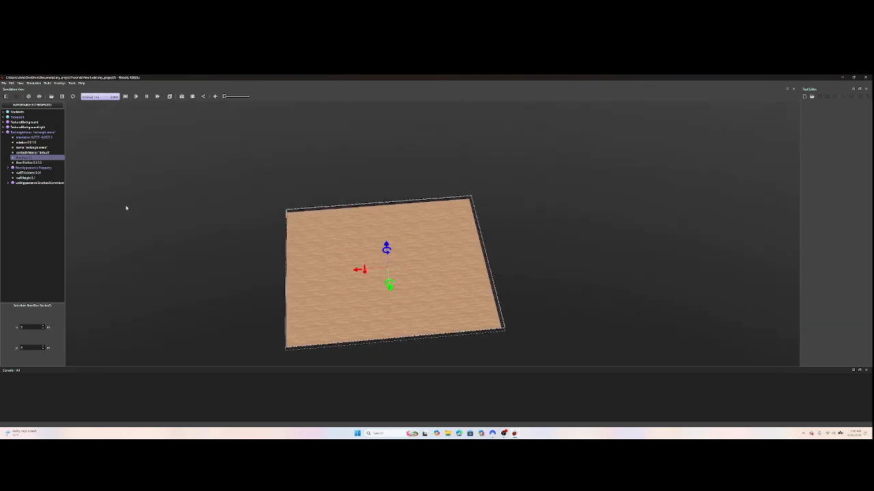
# Step: Look through the arena's floor tile size, name, rotation and parquetry floor appearance fields
pyautogui.click(23, 162)
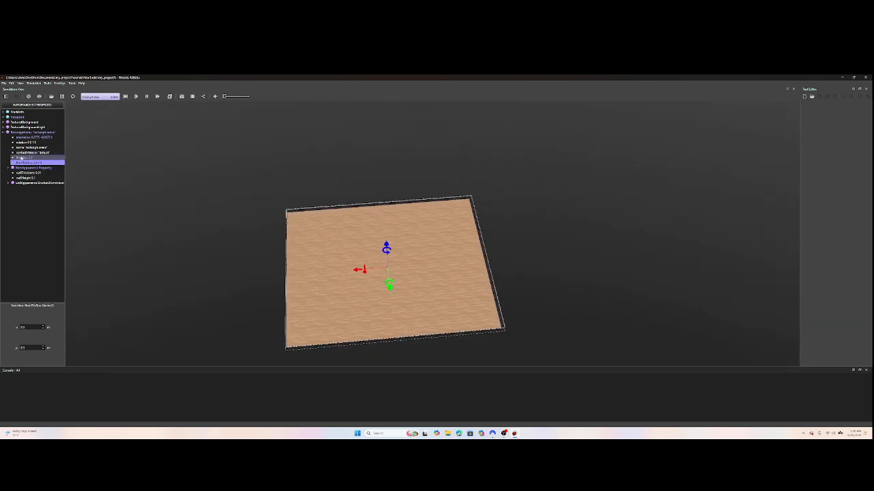
pyautogui.click(22, 148)
pyautogui.click(20, 142)
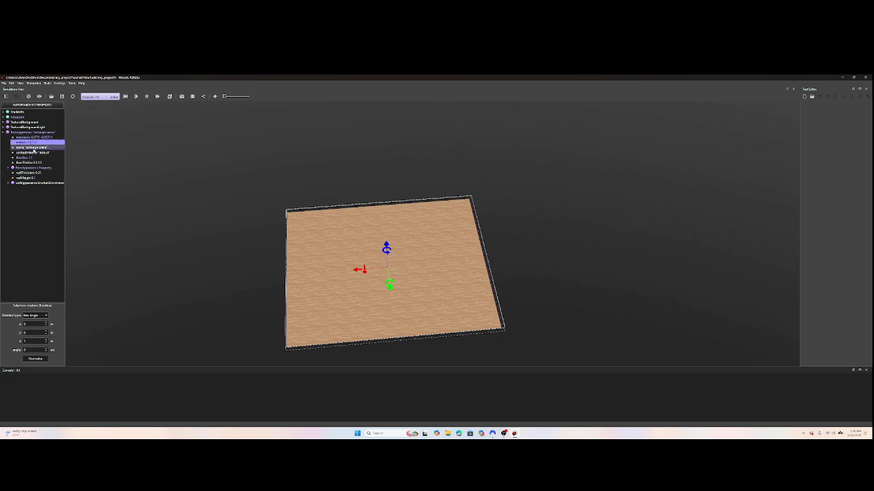
pyautogui.click(17, 167)
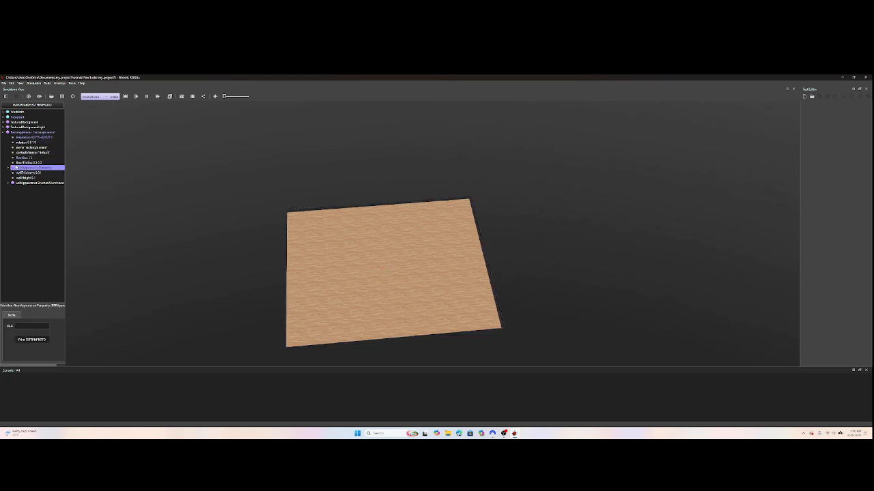
pyautogui.click(8, 168)
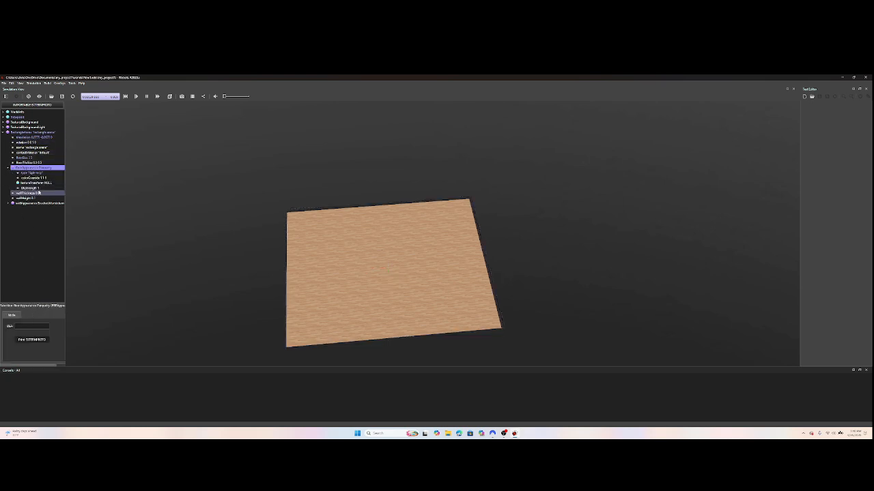
pyautogui.click(9, 168)
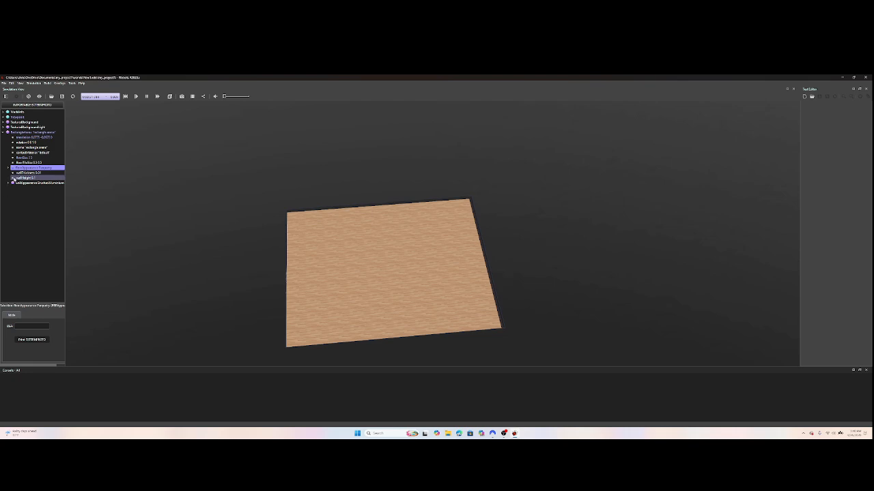
# Step: Raise the arena's wall height to 0.3 m
pyautogui.click(20, 177)
pyautogui.click(43, 337)
pyautogui.click(43, 336)
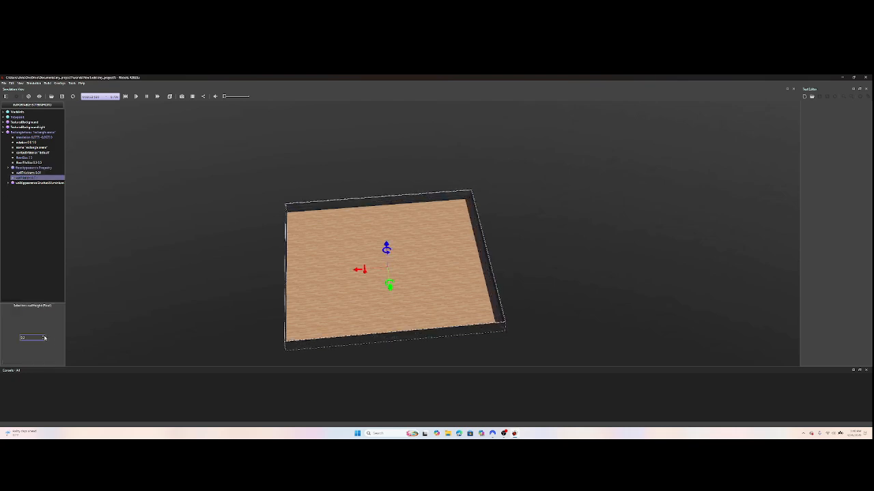
pyautogui.click(322, 311)
pyautogui.moveTo(322, 312); pyautogui.dragTo(322, 269)
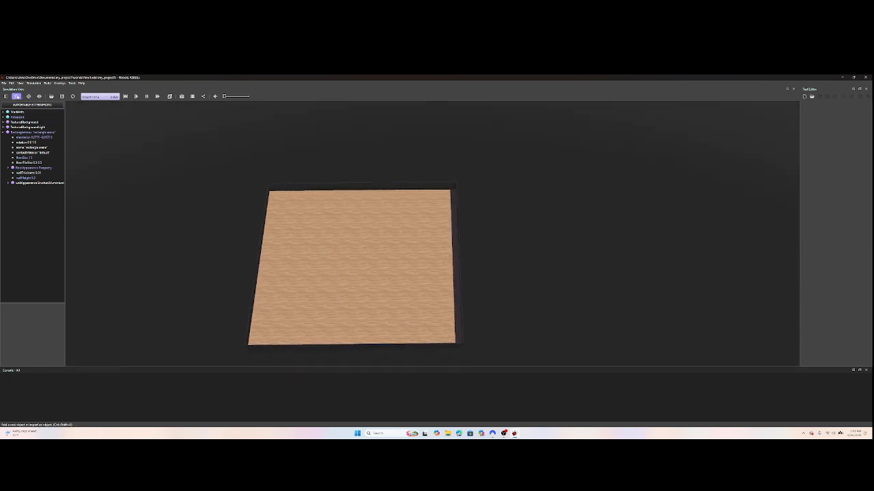
# Step: Search the nodes that can be added for "block" and examine the MazeBlock sample under maze_runner
pyautogui.click(16, 96)
pyautogui.click(497, 194)
pyautogui.write('b')
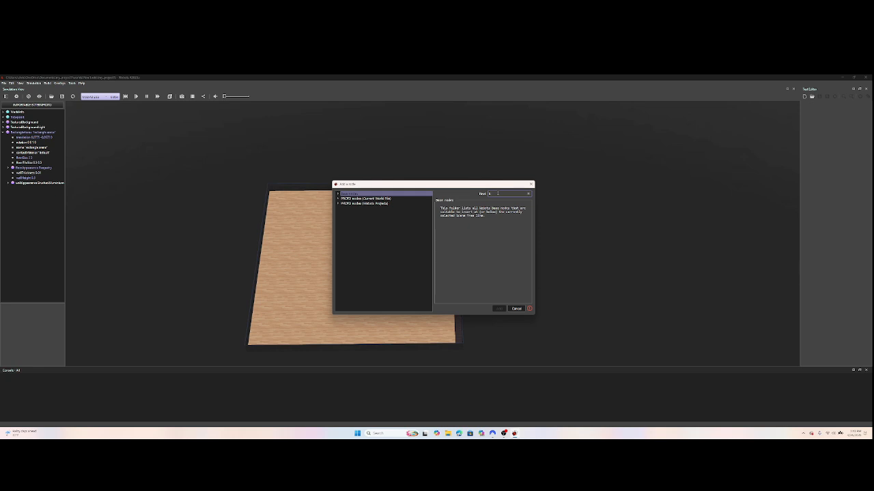
pyautogui.write('lock')
pyautogui.click(367, 214)
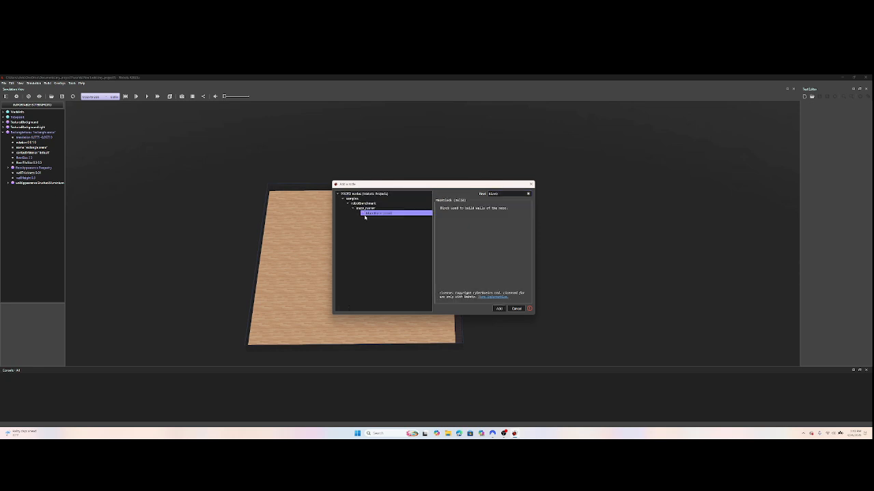
pyautogui.click(348, 199)
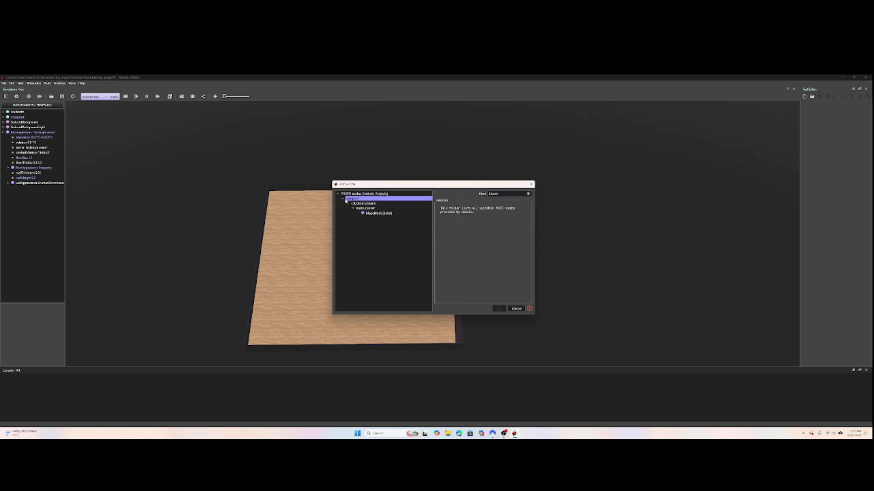
pyautogui.click(369, 208)
pyautogui.click(348, 203)
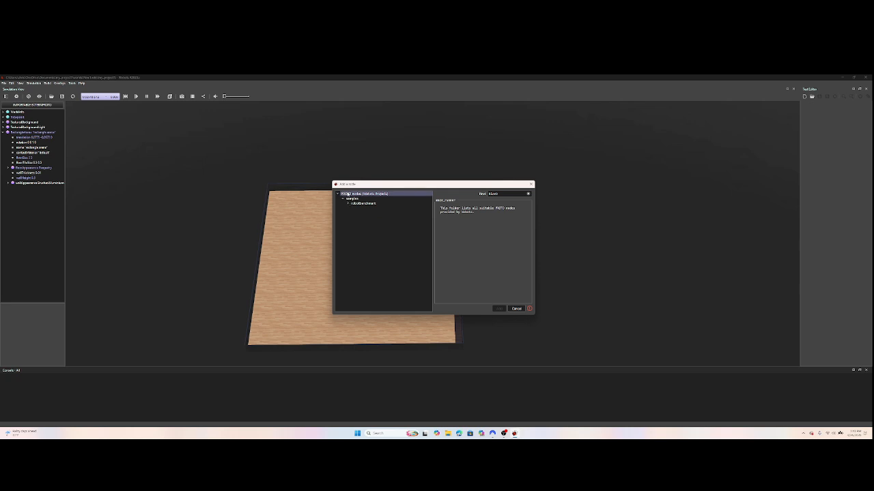
# Step: Search the addable nodes for "box", compare the factory containers and add a WoodenBox to the world
pyautogui.doubleClick(486, 193)
pyautogui.press('BackSpace')
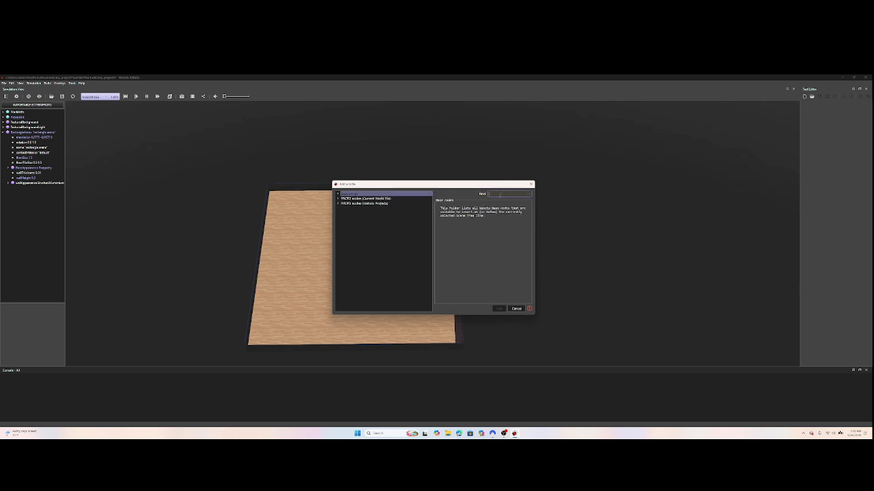
pyautogui.write('box')
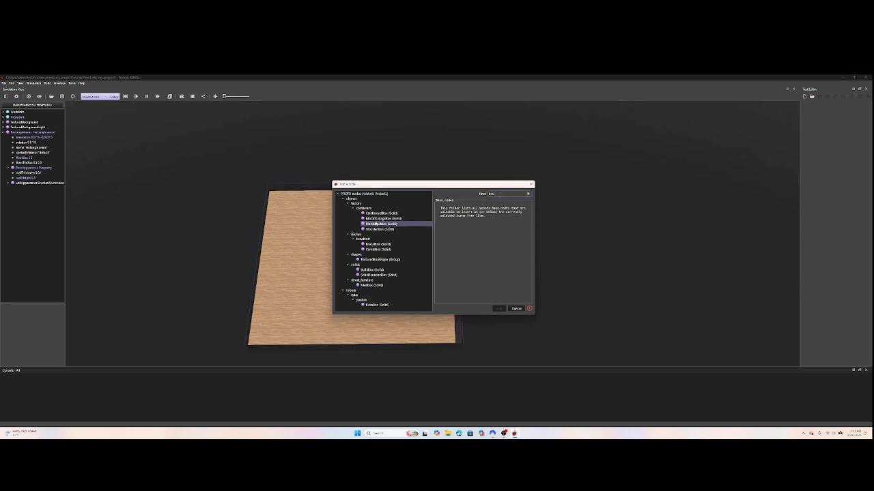
pyautogui.click(381, 213)
pyautogui.click(379, 218)
pyautogui.click(375, 224)
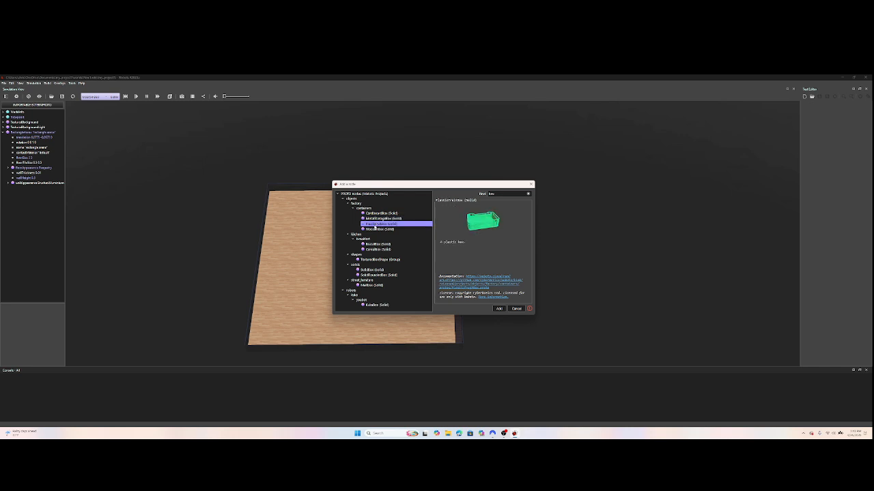
pyautogui.click(376, 229)
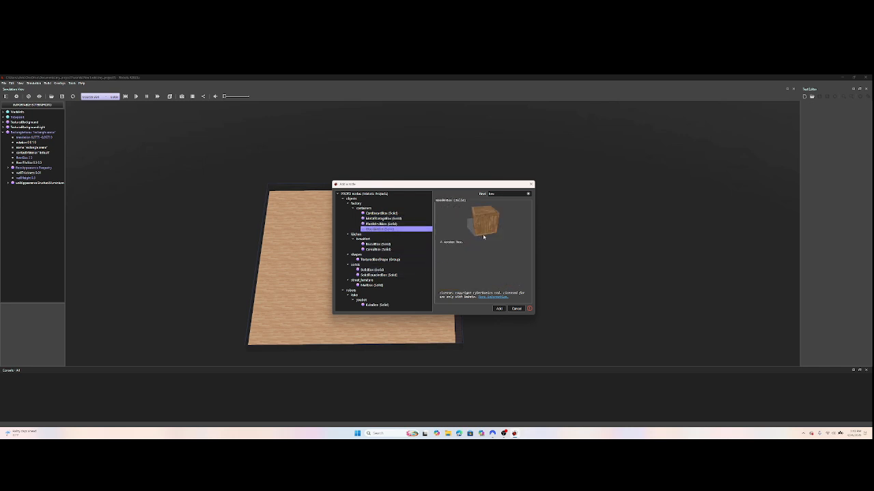
pyautogui.click(499, 308)
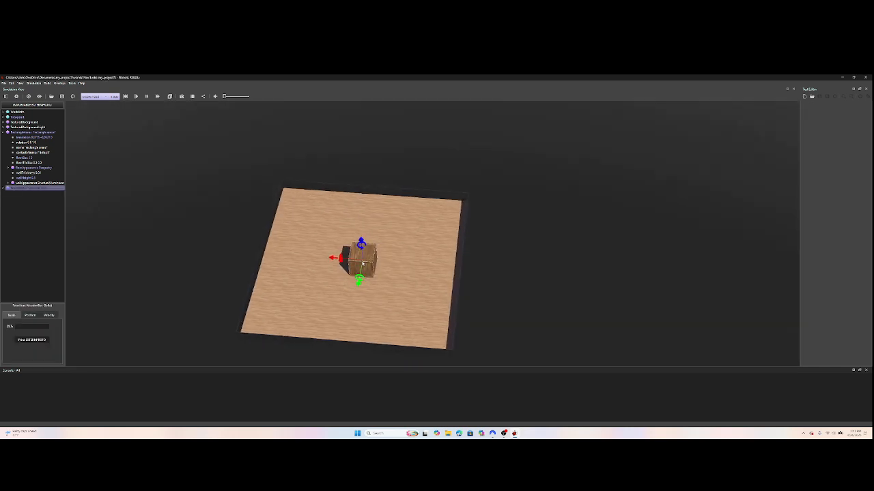
# Step: Move the wooden box near the arena's back-left corner, duplicate it there and move one of the two near the right wall
pyautogui.moveTo(354, 251); pyautogui.dragTo(309, 216)
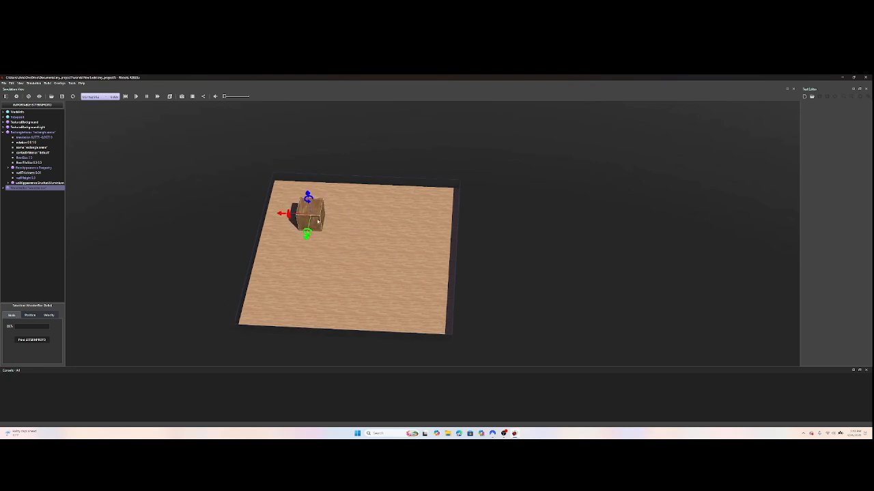
pyautogui.hotkey('ctrl', 'v')
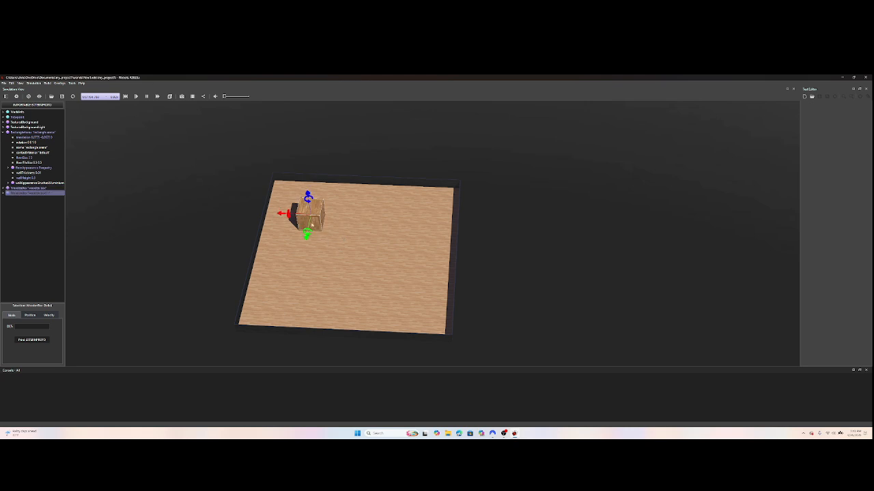
pyautogui.moveTo(343, 240); pyautogui.dragTo(431, 243)
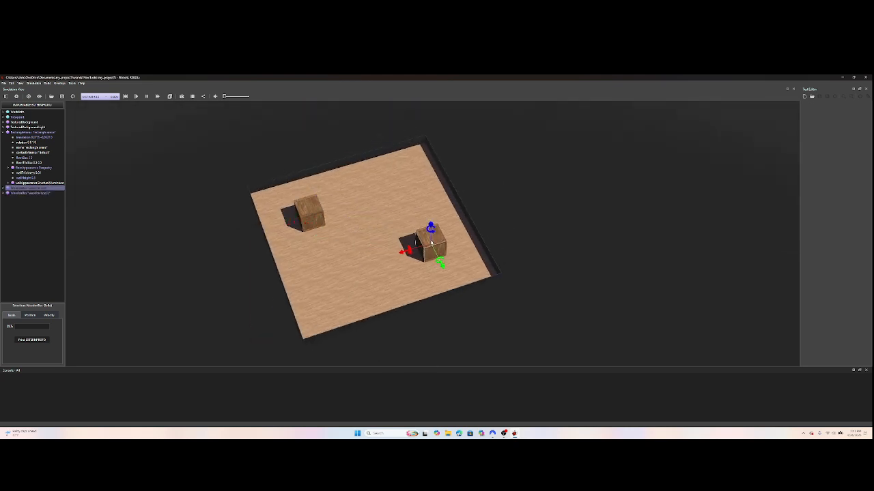
# Step: Duplicate the wooden box near the right wall and spread the three boxes out to the front left, front right and middle back
pyautogui.click(307, 216)
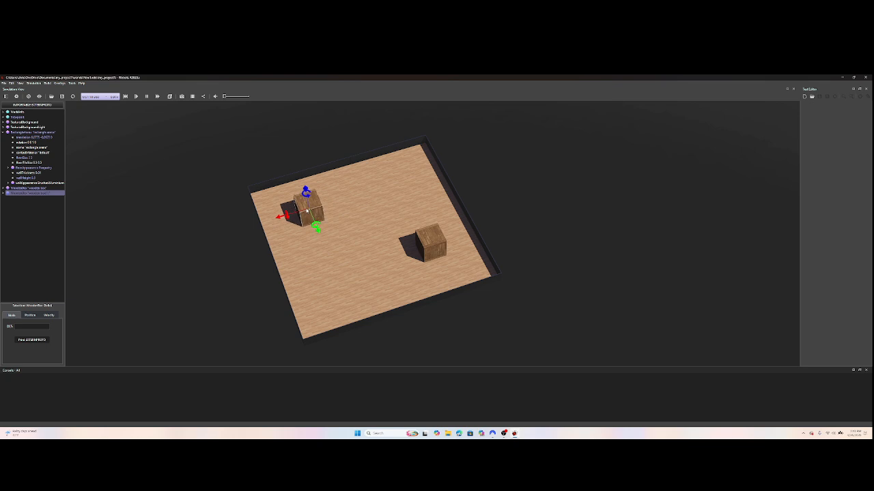
pyautogui.moveTo(425, 237)
pyautogui.mouseDown()
pyautogui.moveTo(417, 237)
pyautogui.moveTo(430, 234)
pyautogui.moveTo(430, 243)
pyautogui.mouseUp()
pyautogui.scroll(2, 364, 225)
pyautogui.scroll(-2, 363, 226)
pyautogui.scroll(1, 348, 219)
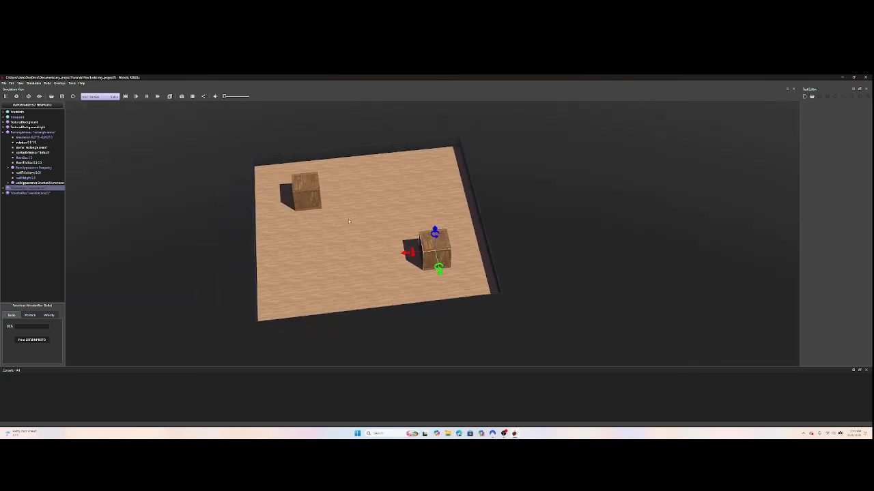
pyautogui.click(428, 245)
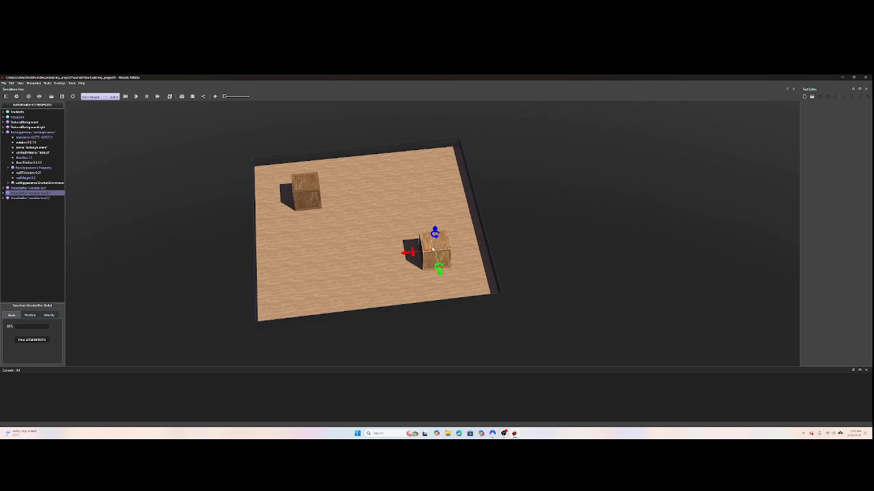
pyautogui.keyDown('shift'); pyautogui.moveTo(437, 251); pyautogui.dragTo(320, 260); pyautogui.keyUp('shift')
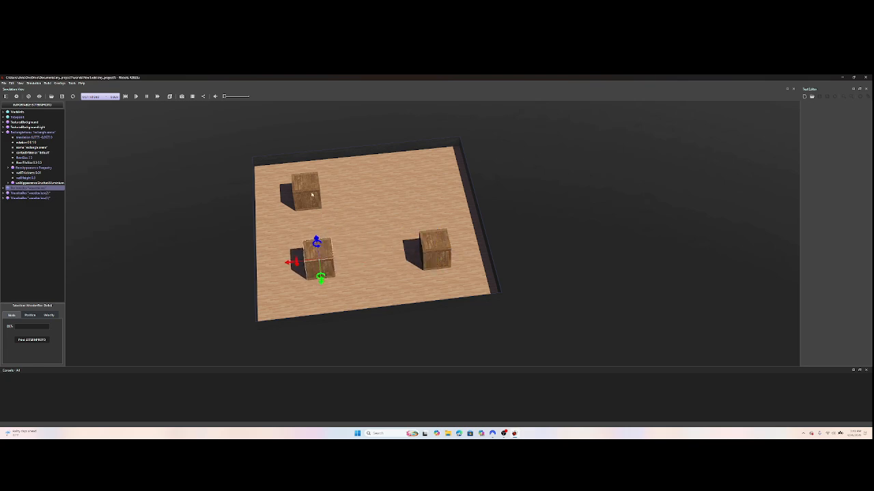
pyautogui.moveTo(311, 194); pyautogui.dragTo(362, 193)
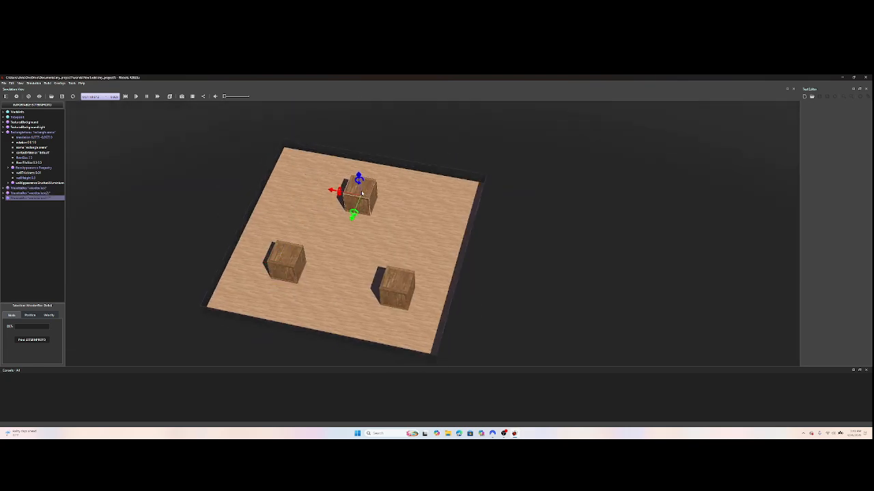
pyautogui.moveTo(304, 254); pyautogui.dragTo(279, 255)
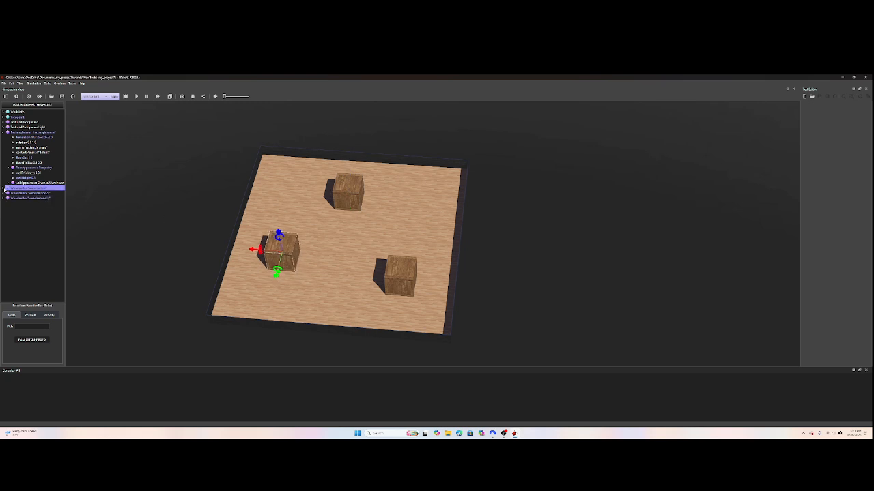
# Step: Thin the front-left wooden box to 0.1 m in the y dimension and rotate it on the floor to stand crosswise
pyautogui.click(5, 188)
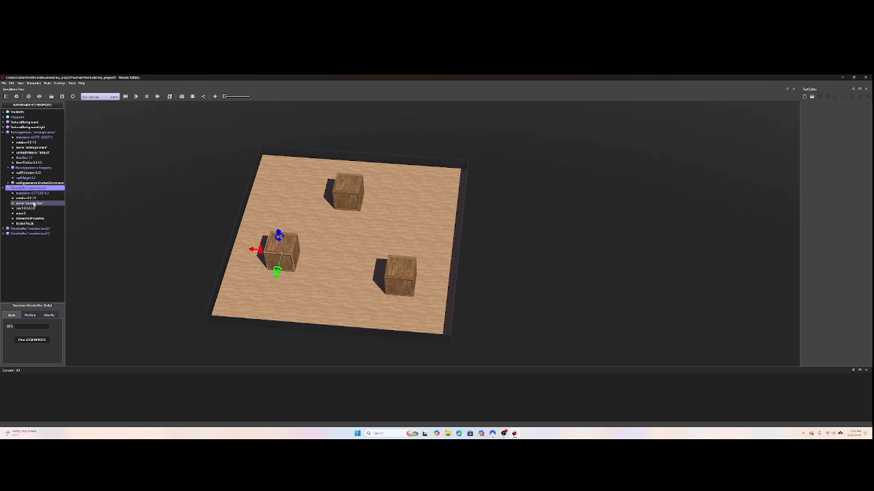
pyautogui.click(29, 208)
pyautogui.click(42, 324)
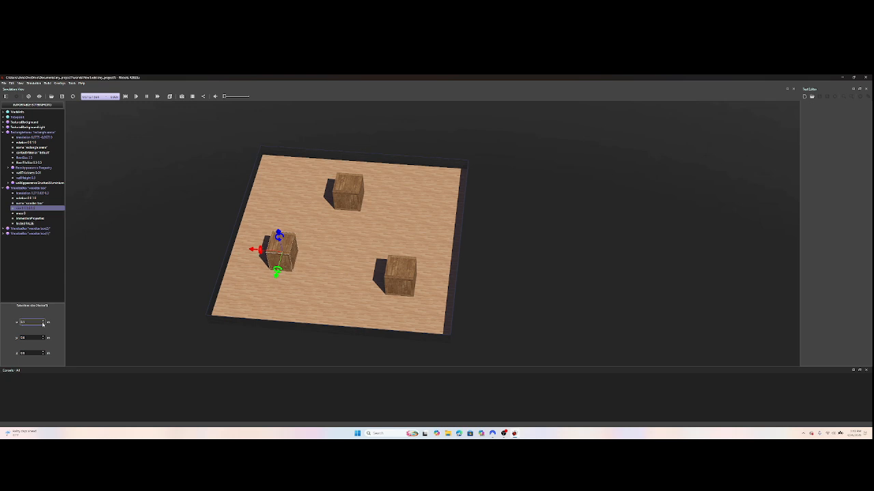
pyautogui.click(42, 325)
pyautogui.click(43, 321)
pyautogui.click(43, 320)
pyautogui.click(42, 340)
pyautogui.click(42, 340)
pyautogui.click(42, 340)
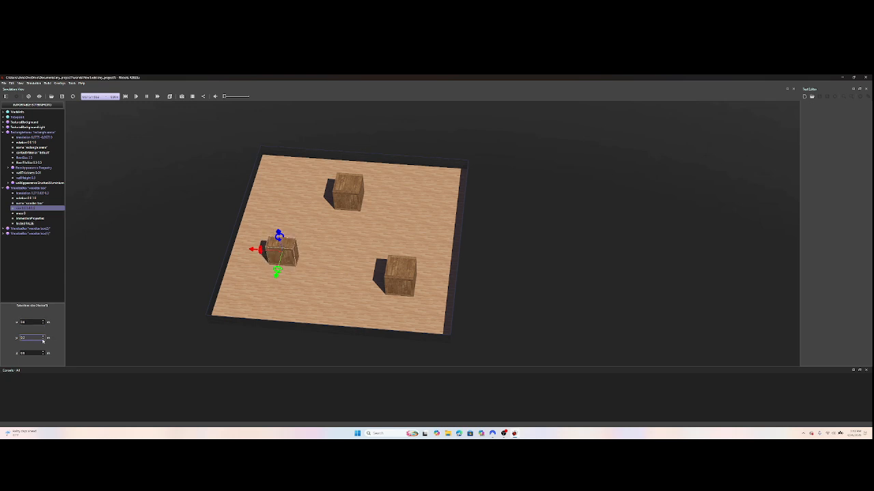
pyautogui.click(43, 340)
pyautogui.click(43, 340)
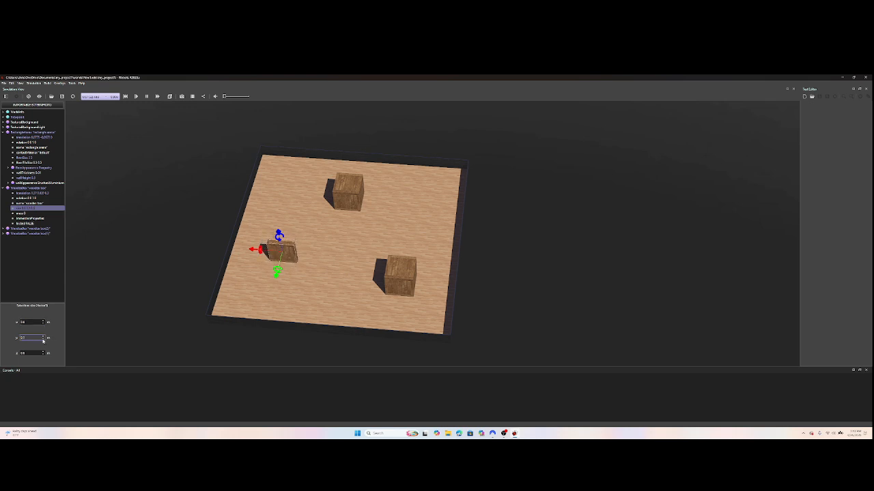
pyautogui.click(284, 260)
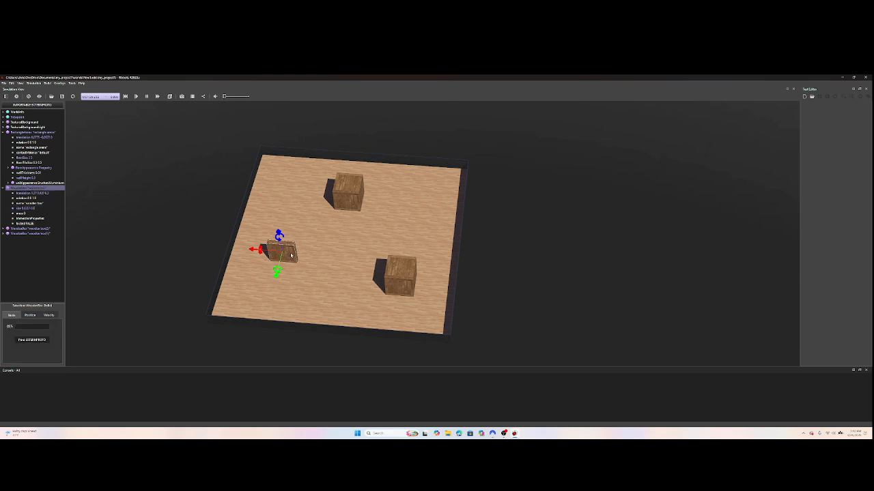
pyautogui.keyDown('shift'); pyautogui.moveTo(290, 255); pyautogui.dragTo(351, 223, button='right'); pyautogui.keyUp('shift')
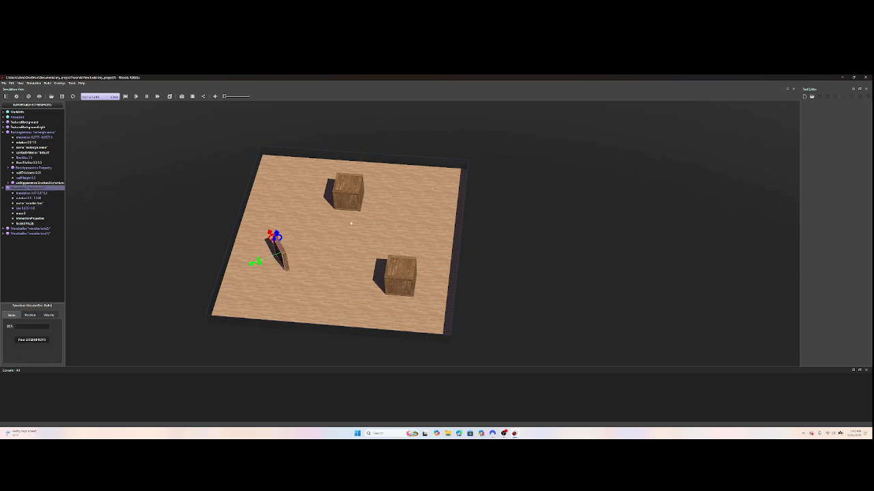
# Step: Lengthen the middle-back wooden box to 1.2 m in the y dimension and rotate it so its long side runs along the back wall
pyautogui.click(347, 194)
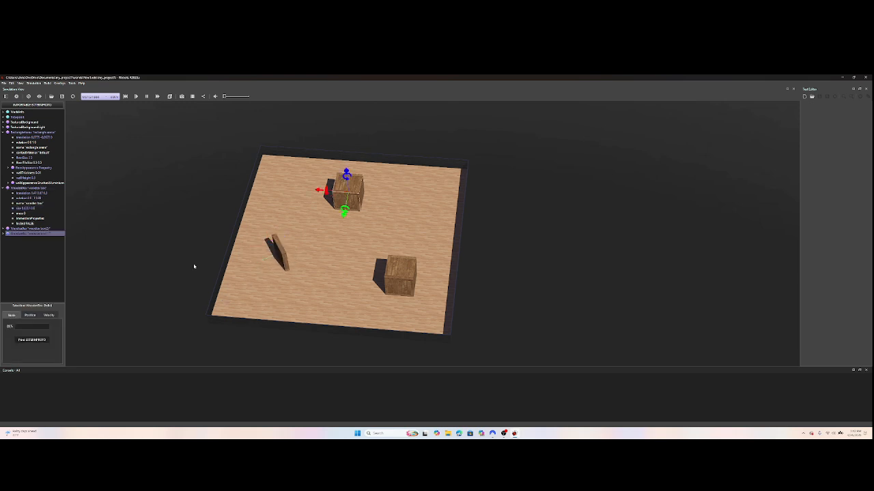
pyautogui.click(4, 234)
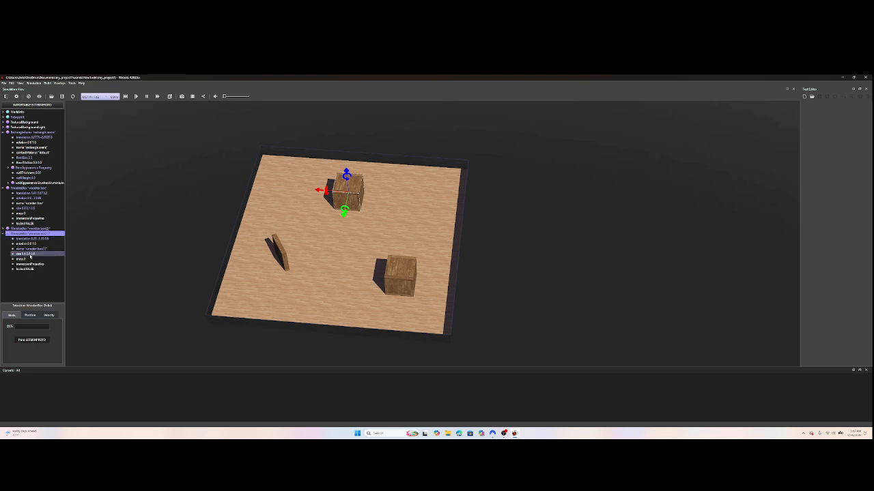
pyautogui.click(26, 254)
pyautogui.click(43, 335)
pyautogui.click(43, 336)
pyautogui.click(43, 335)
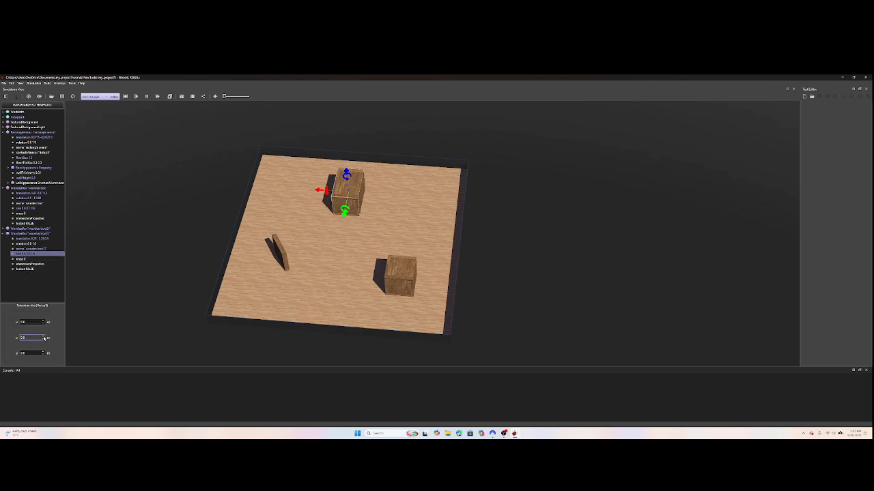
pyautogui.click(43, 336)
pyautogui.click(43, 337)
pyautogui.click(43, 337)
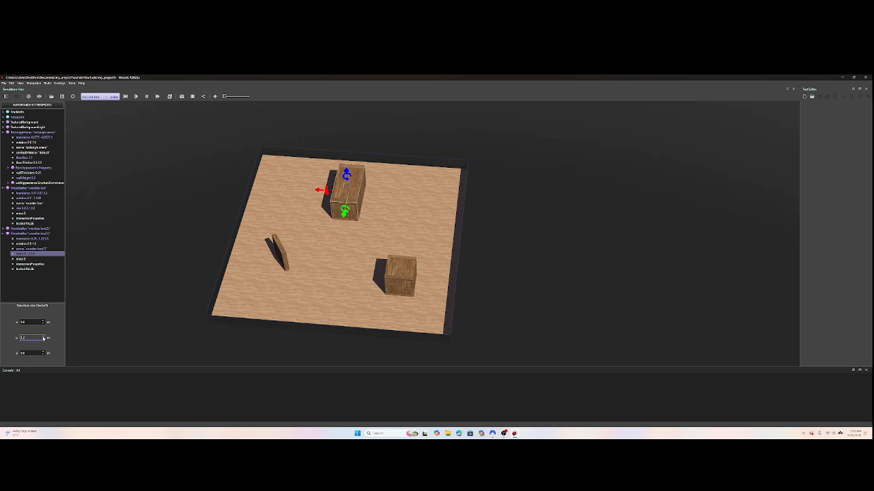
pyautogui.moveTo(351, 207); pyautogui.dragTo(437, 206)
# Step: Move the right-hand wooden box slightly towards the back and the thin box closer to the front-left corner
pyautogui.click(396, 281)
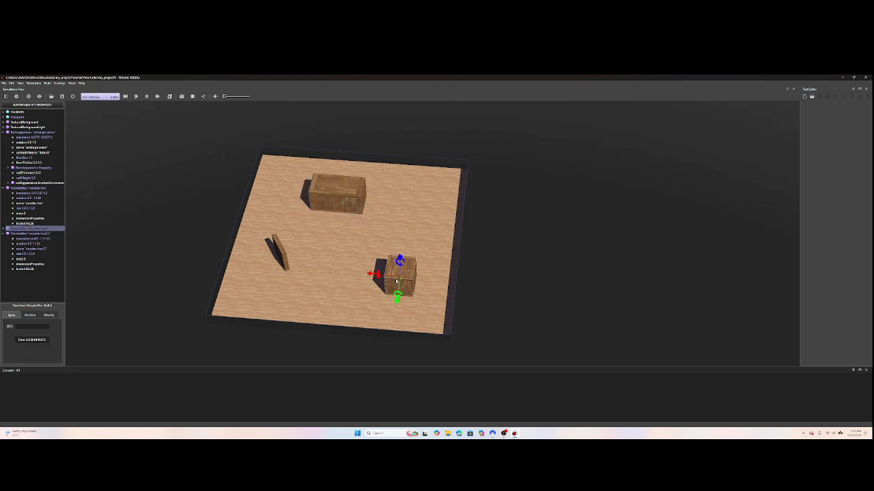
pyautogui.moveTo(402, 280); pyautogui.dragTo(397, 255)
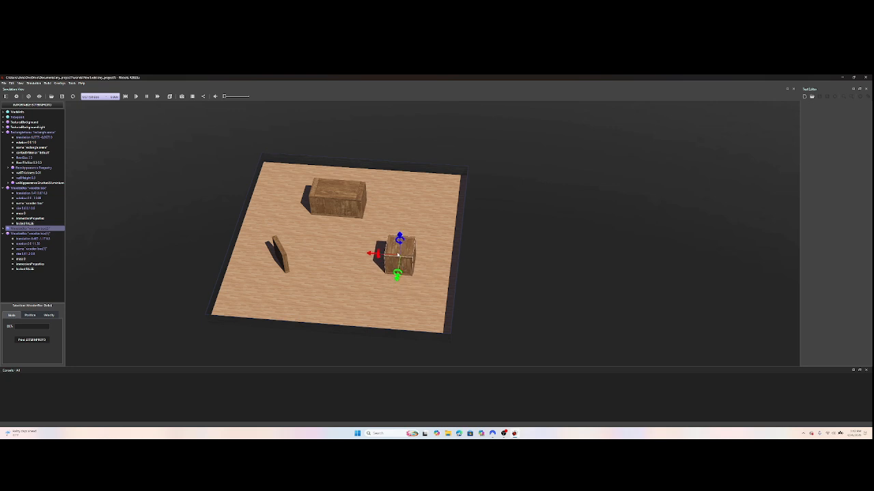
pyautogui.keyDown('shift'); pyautogui.moveTo(284, 257); pyautogui.dragTo(274, 270); pyautogui.keyUp('shift')
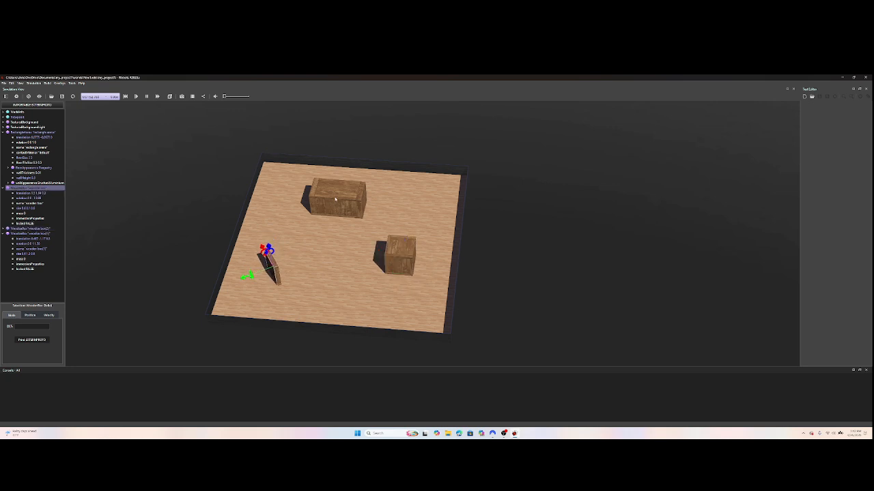
pyautogui.moveTo(335, 199); pyautogui.dragTo(332, 201)
# Step: Check the long and right-hand boxes' fields and convert the right-hand wooden box's root to base nodes
pyautogui.click(327, 199)
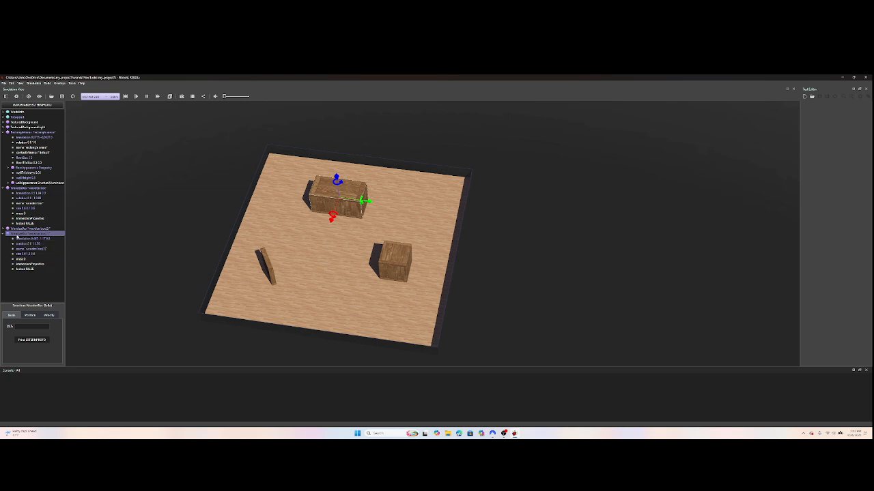
pyautogui.click(3, 234)
pyautogui.click(3, 234)
pyautogui.click(3, 234)
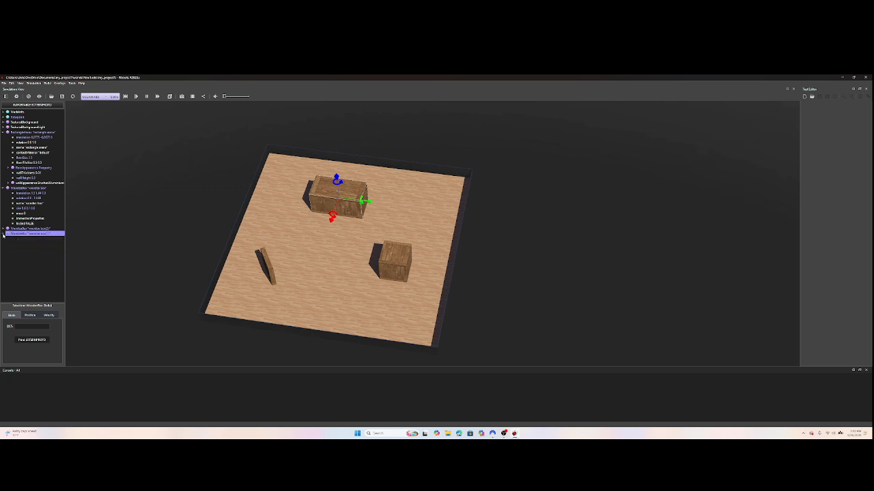
pyautogui.click(4, 230)
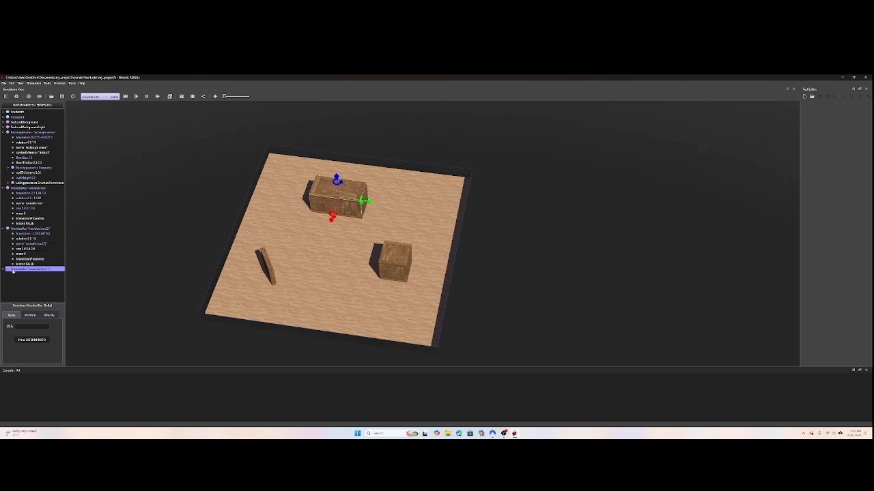
pyautogui.rightClick(397, 260)
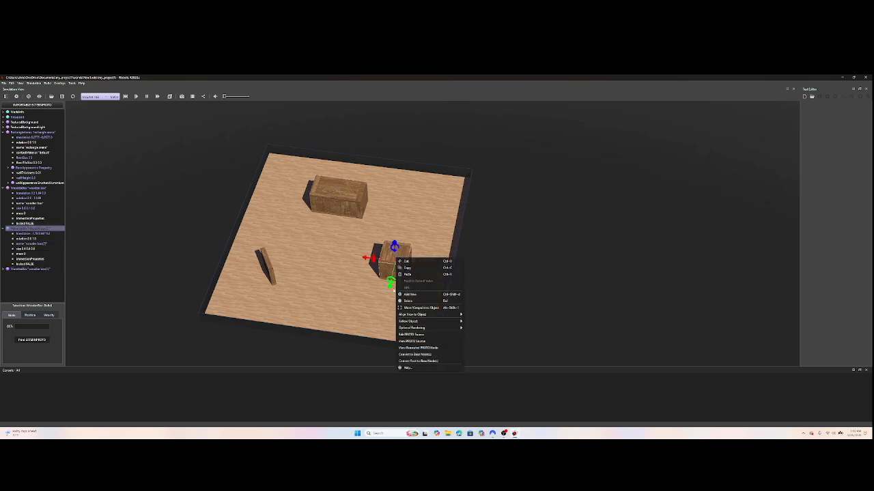
pyautogui.click(423, 361)
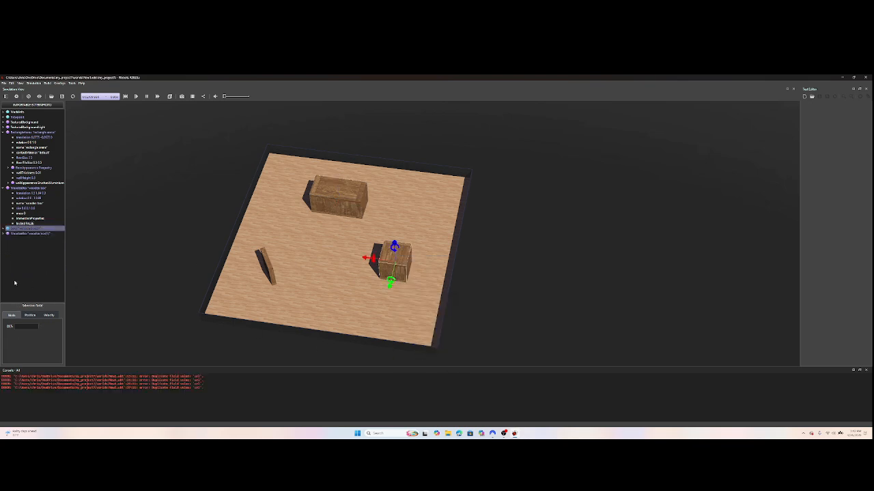
# Step: Examine the converted box's Solid fields and its child shape's castShadows and isPickable options
pyautogui.click(4, 230)
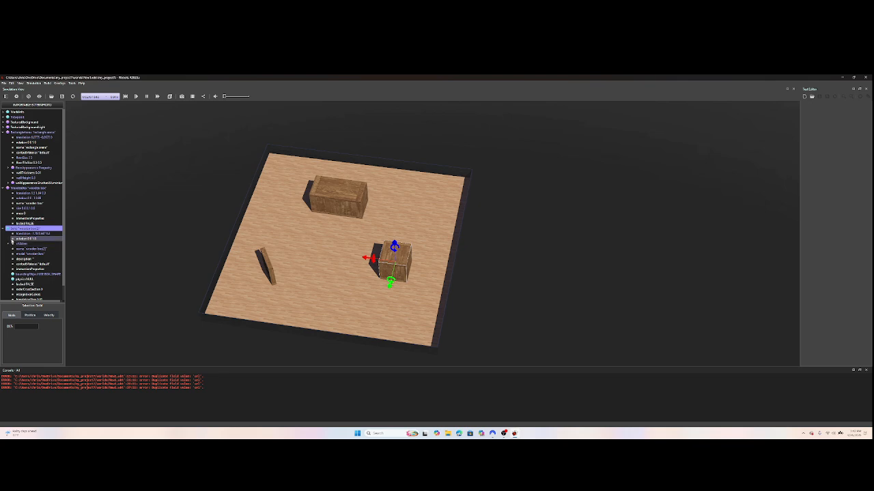
pyautogui.scroll(-1, 45, 258)
pyautogui.click(29, 279)
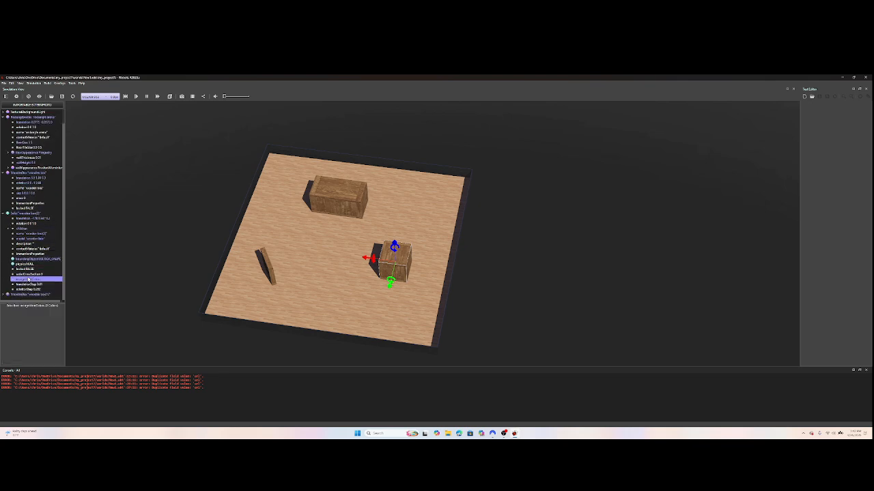
pyautogui.click(31, 258)
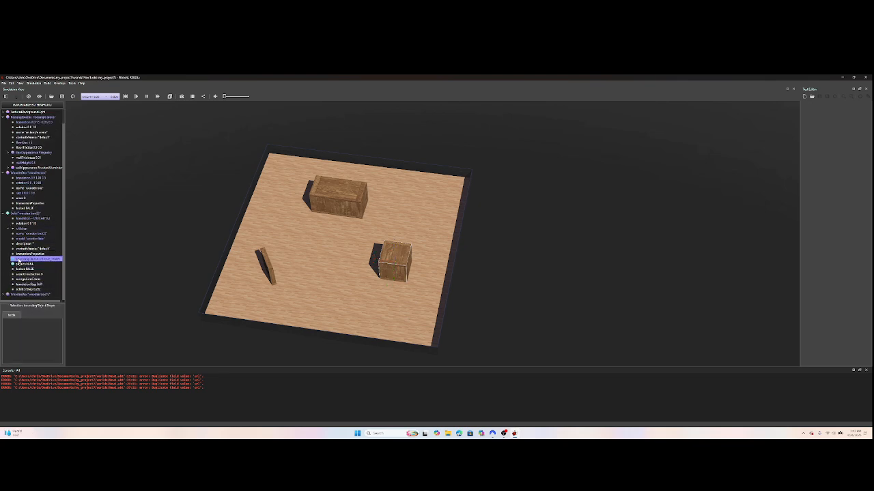
pyautogui.click(9, 228)
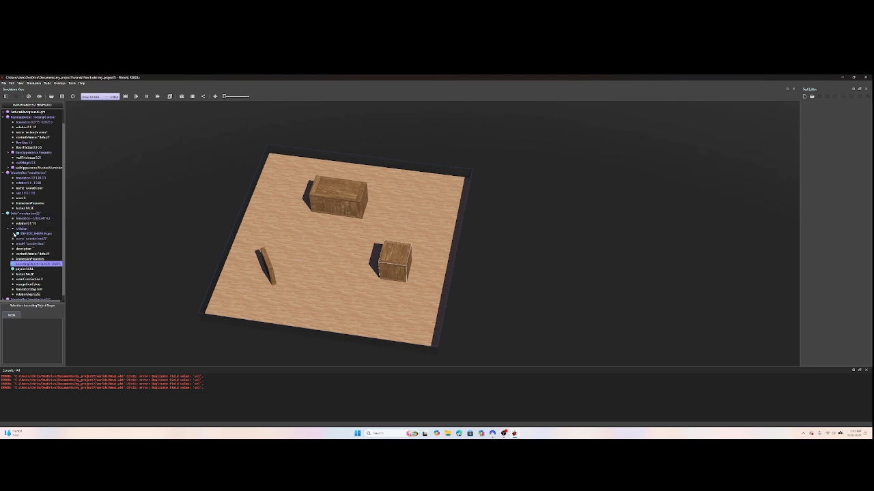
pyautogui.click(13, 233)
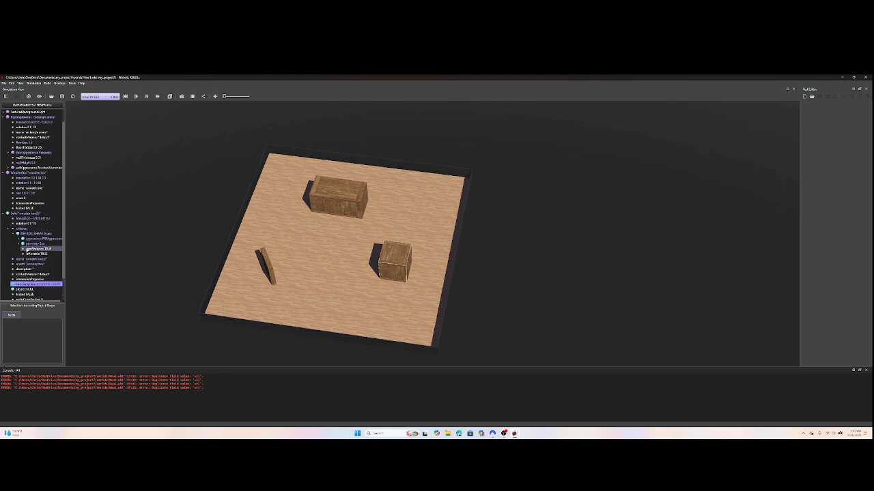
pyautogui.click(31, 249)
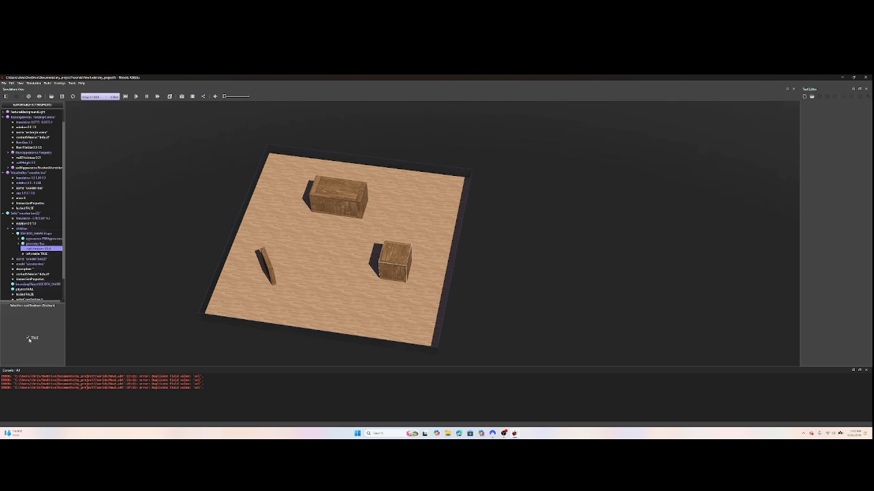
pyautogui.click(28, 338)
pyautogui.click(30, 338)
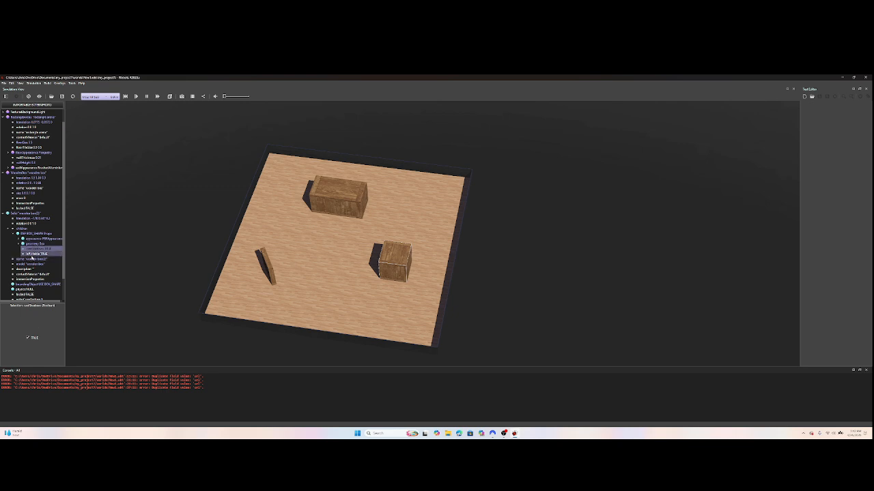
pyautogui.click(30, 337)
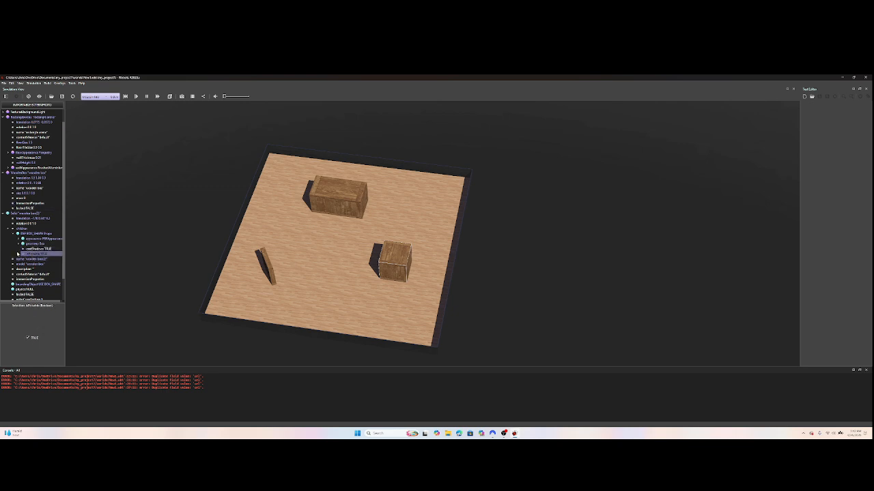
# Step: Set the red component of the converted right-hand box's appearance base color to 0.7
pyautogui.click(17, 239)
pyautogui.click(32, 244)
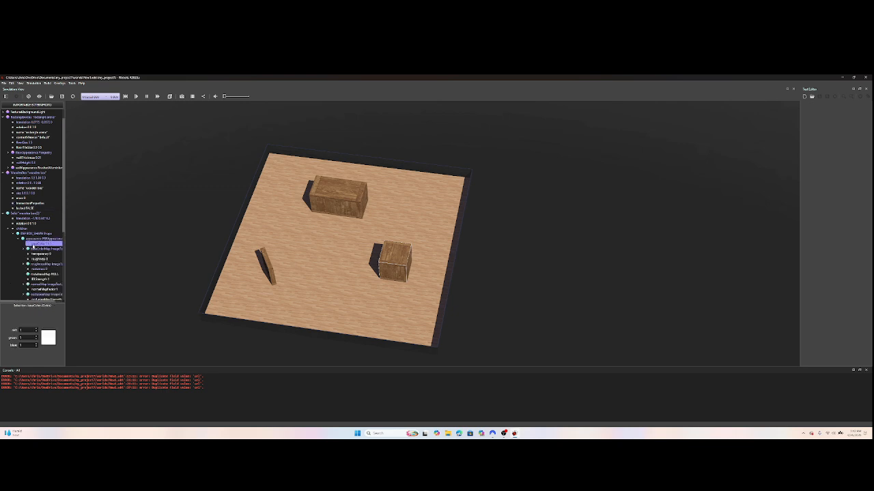
pyautogui.click(37, 333)
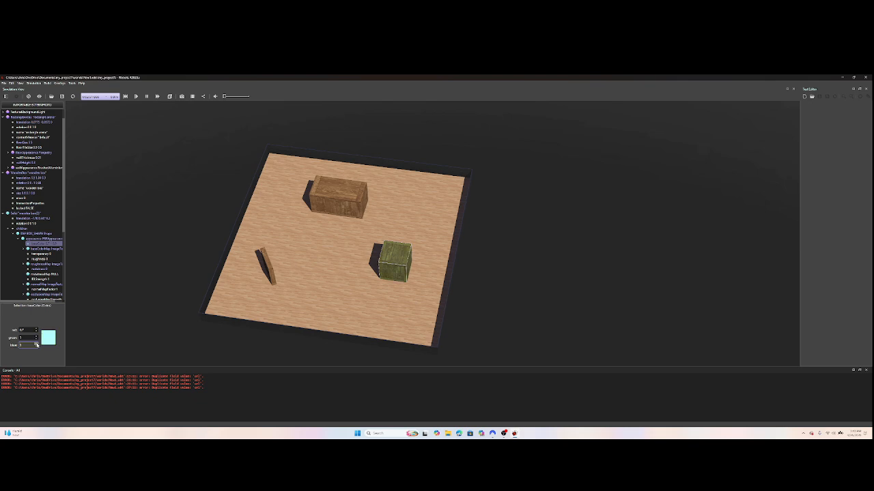
pyautogui.click(267, 301)
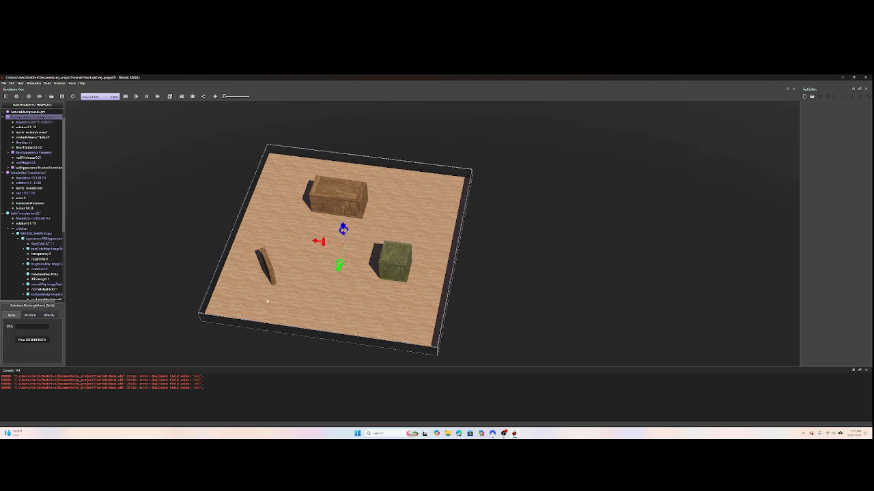
# Step: Convert the thin front-left wooden box's root to base nodes
pyautogui.click(268, 260)
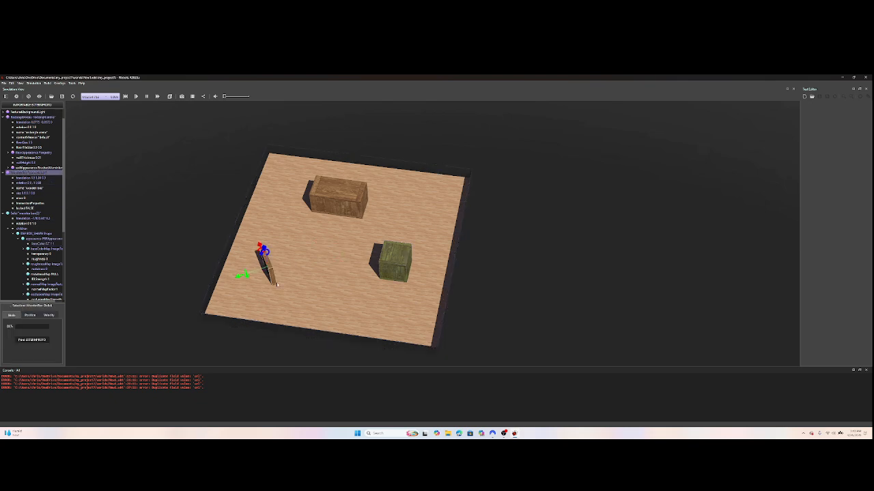
pyautogui.rightClick(268, 260)
pyautogui.click(293, 364)
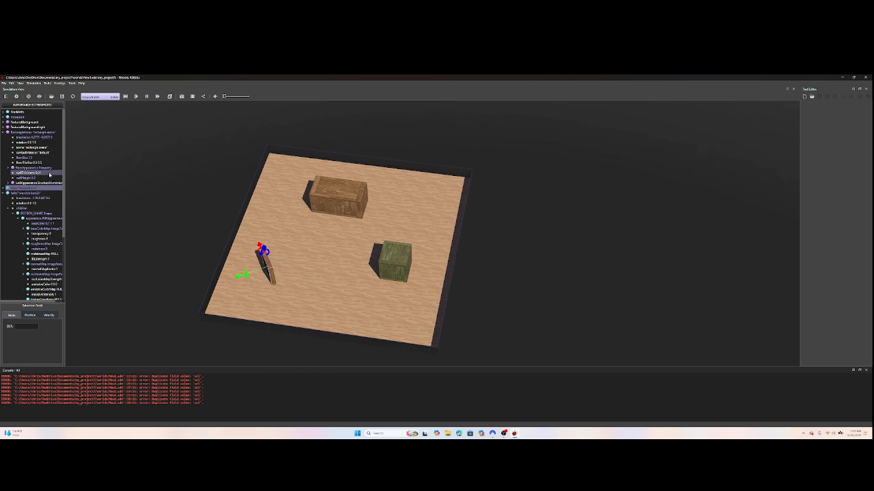
# Step: Set the base color of the thin front-left box's appearance to red 0 and green 0.9
pyautogui.click(5, 188)
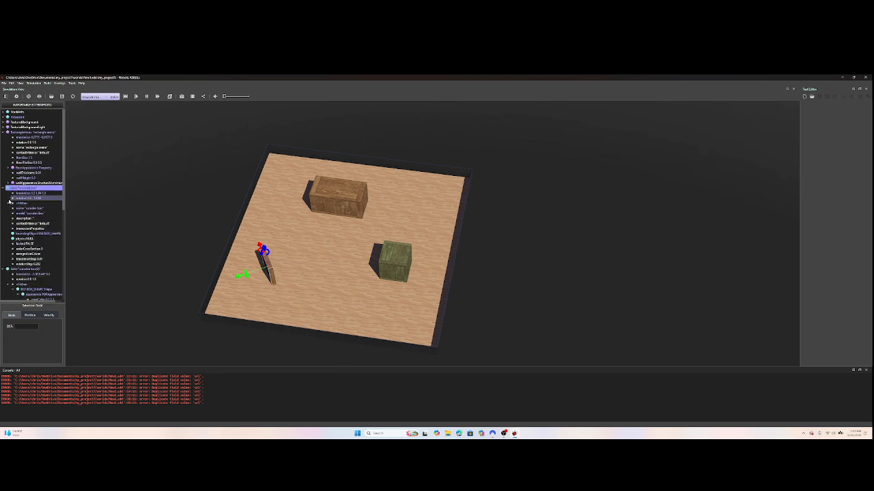
pyautogui.click(8, 202)
pyautogui.click(16, 209)
pyautogui.click(14, 208)
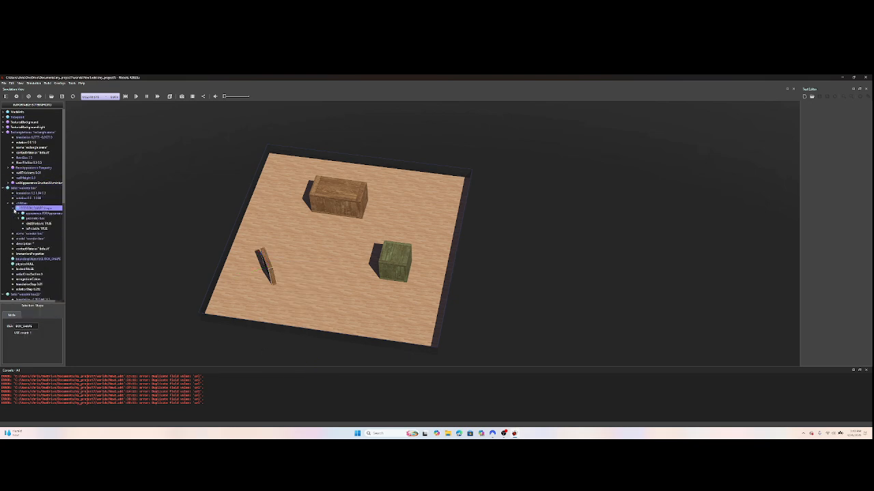
pyautogui.click(20, 214)
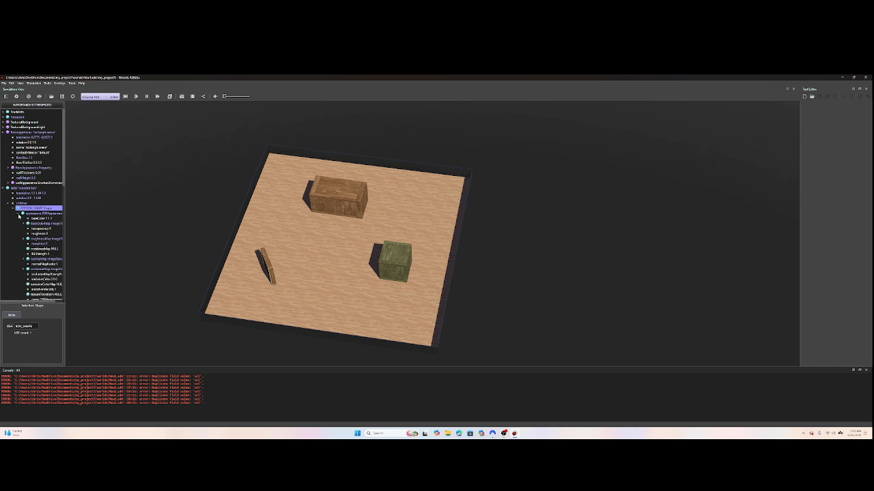
pyautogui.click(38, 218)
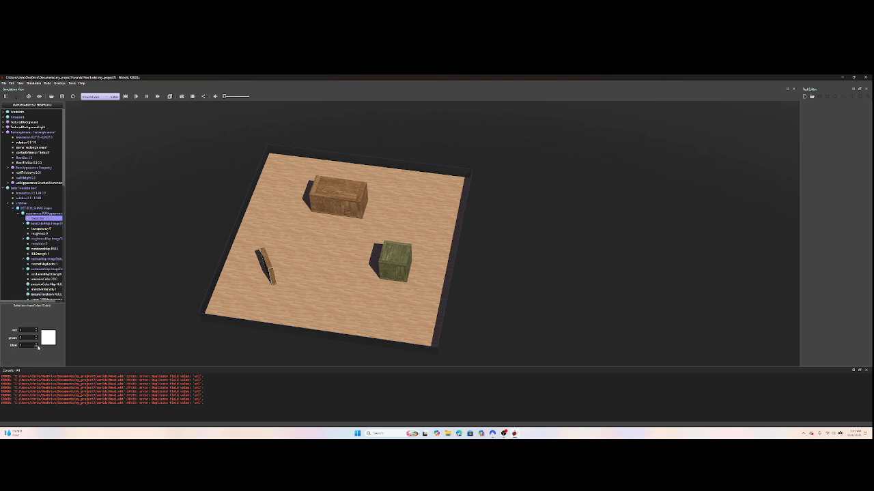
pyautogui.click(36, 340)
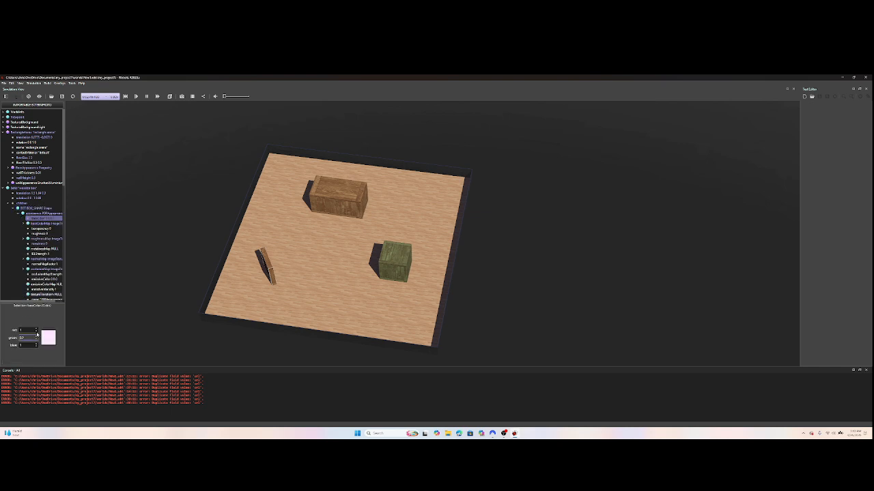
pyautogui.click(36, 332)
pyautogui.click(36, 333)
pyautogui.click(36, 332)
pyautogui.click(36, 332)
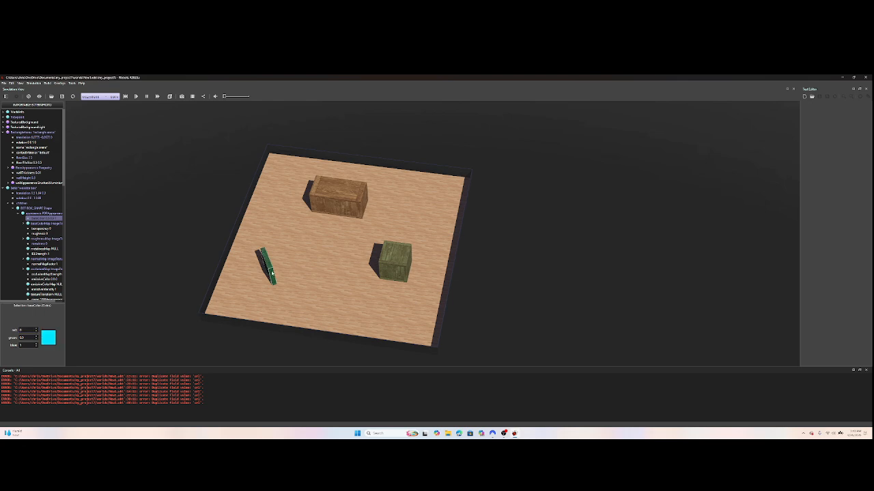
# Step: Start adding a node after the long rear wooden box and examine the available base nodes, USE nodes and current world file PROTO nodes
pyautogui.moveTo(271, 274); pyautogui.dragTo(324, 208)
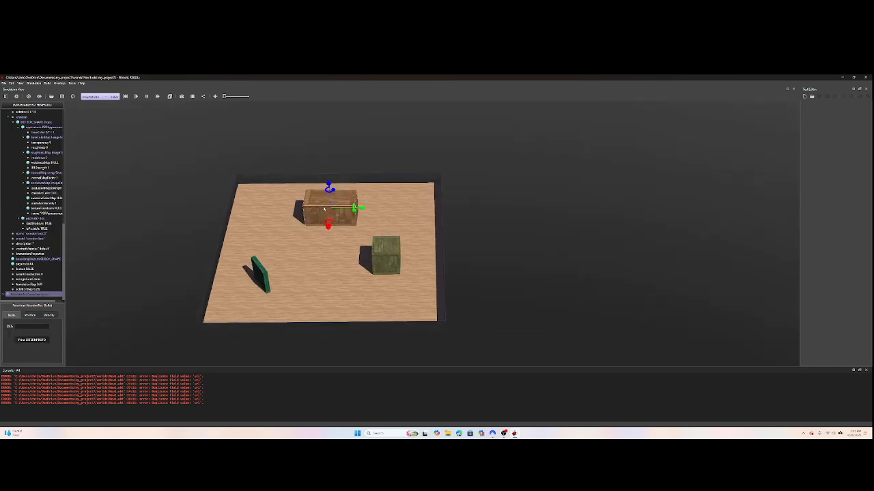
pyautogui.click(17, 96)
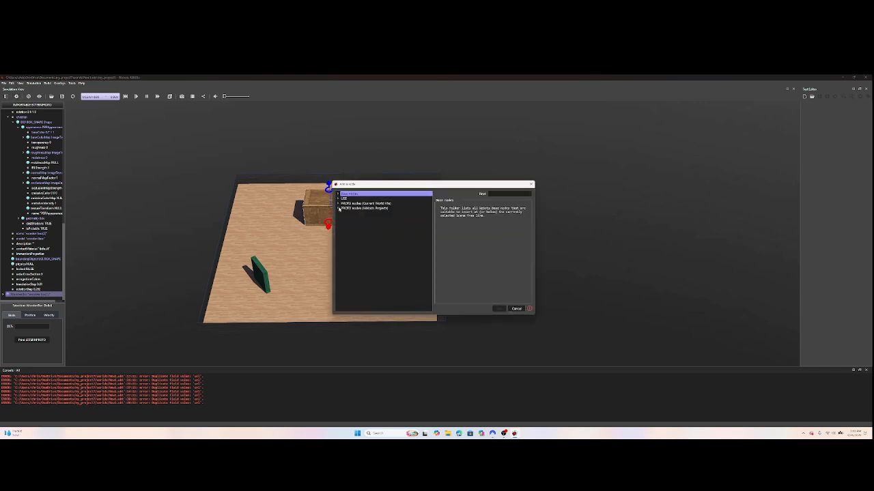
pyautogui.click(338, 208)
pyautogui.click(338, 208)
pyautogui.click(338, 204)
pyautogui.click(338, 198)
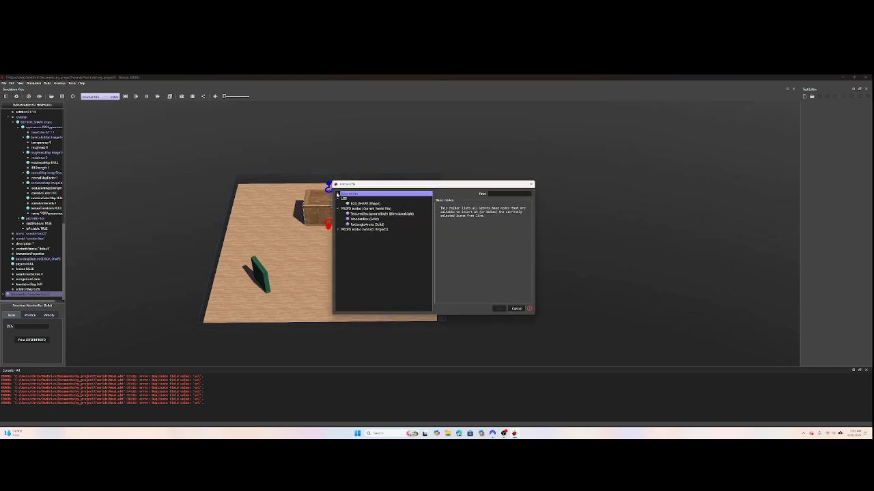
pyautogui.click(338, 194)
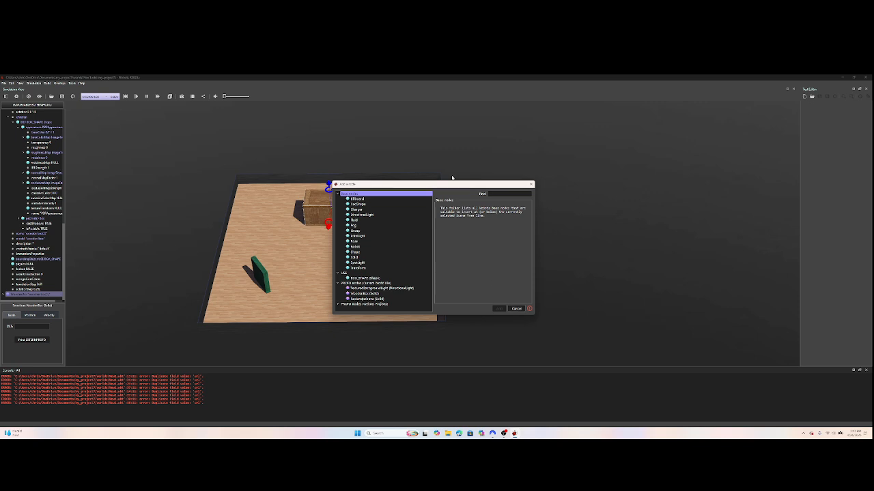